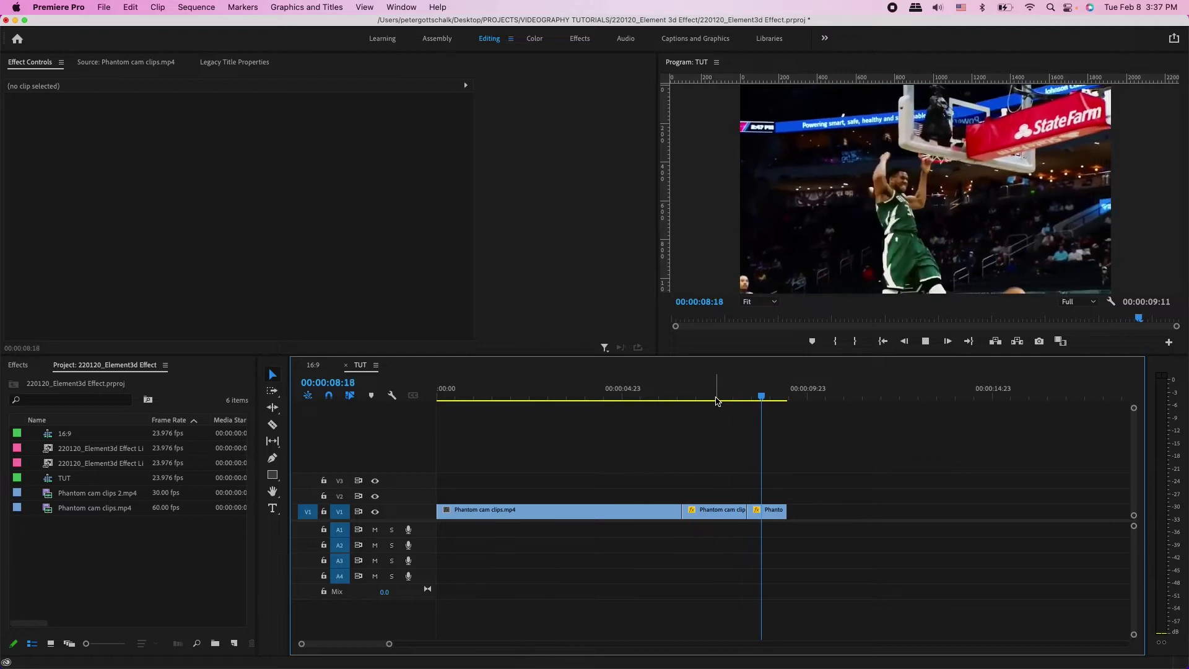
Step: Check the speed setting of the last Phantom cam clips 2.mp4 clip on V1 and play through its end
{"action": "mouse_move", "coordinate": [777, 398]}
{"action": "left_mouse_down"}
{"action": "mouse_move", "coordinate": [735, 404]}
{"action": "mouse_move", "coordinate": [772, 404]}
{"action": "mouse_move", "coordinate": [756, 404]}
{"action": "left_mouse_up"}
{"action": "left_click", "coordinate": [770, 513]}
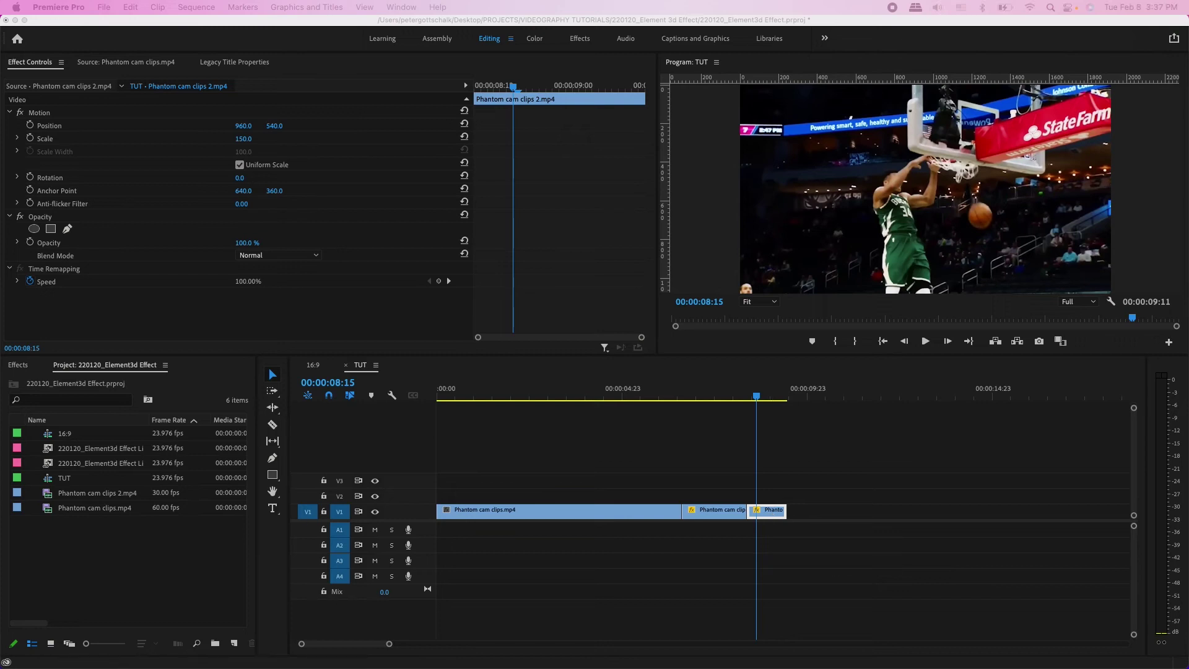
{"action": "key", "text": "super+r"}
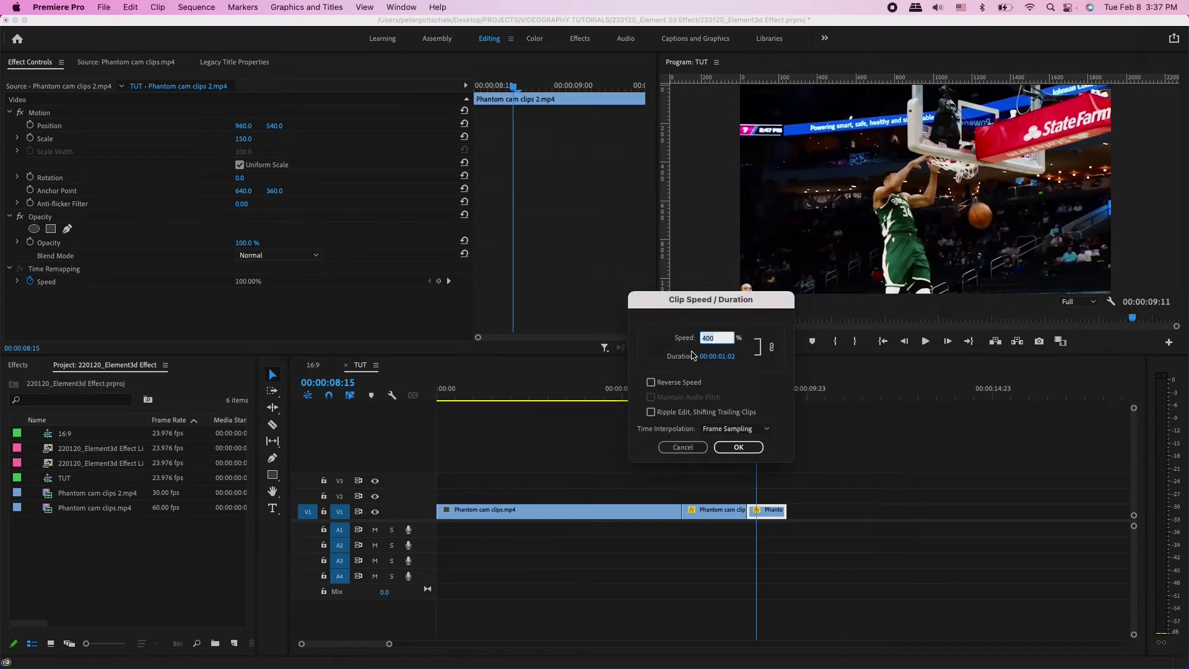
{"action": "key", "text": "Return"}
{"action": "key", "text": "space"}
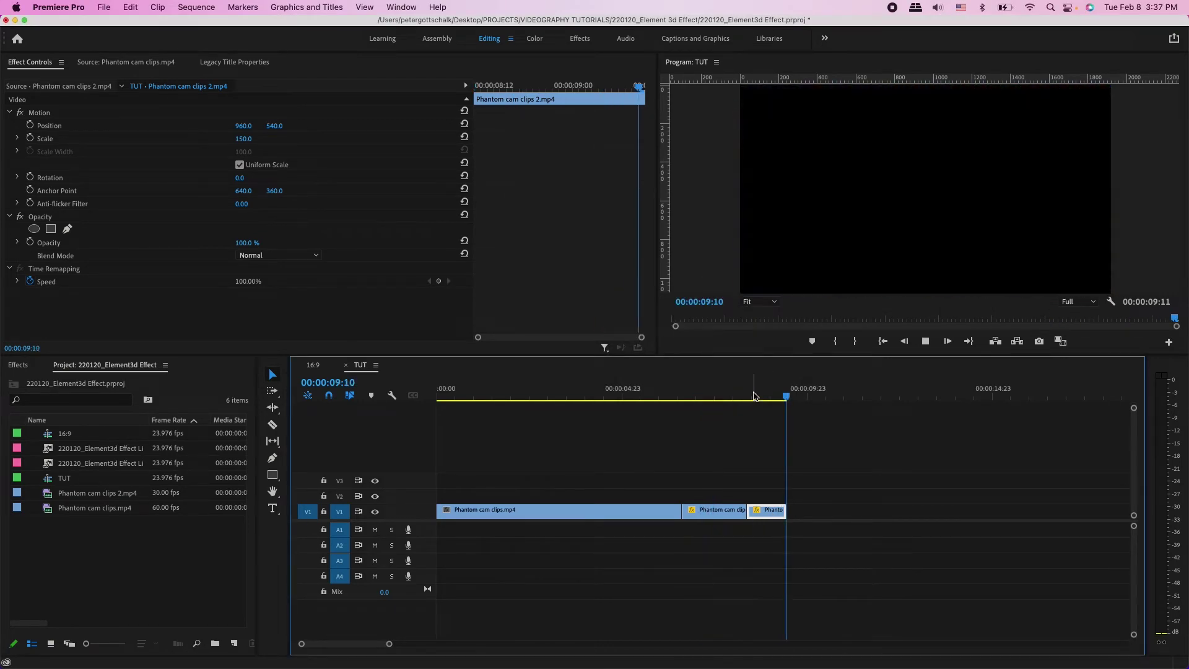
Step: Extend the end of the last Phantom cam clips 2.mp4 clip by about one second, to about 00:00:10:11
{"action": "left_click_drag", "start_coordinate": [770, 394], "coordinate": [459, 415]}
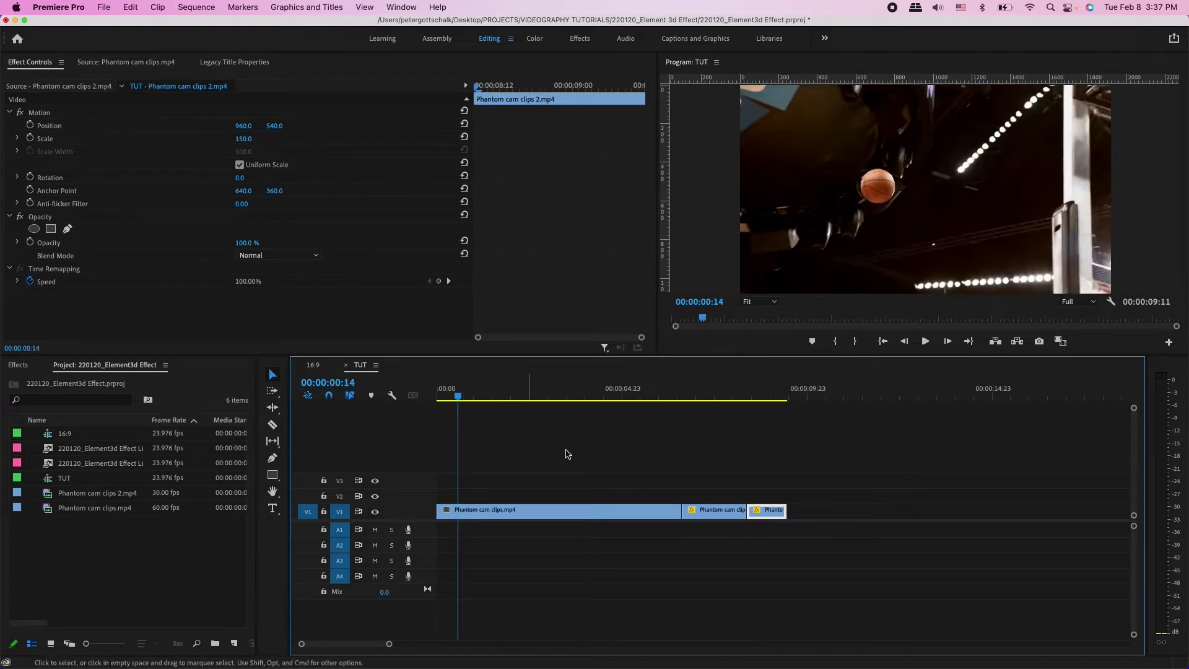
{"action": "left_click_drag", "start_coordinate": [786, 511], "coordinate": [824, 511]}
{"action": "left_click_drag", "start_coordinate": [790, 397], "coordinate": [510, 427]}
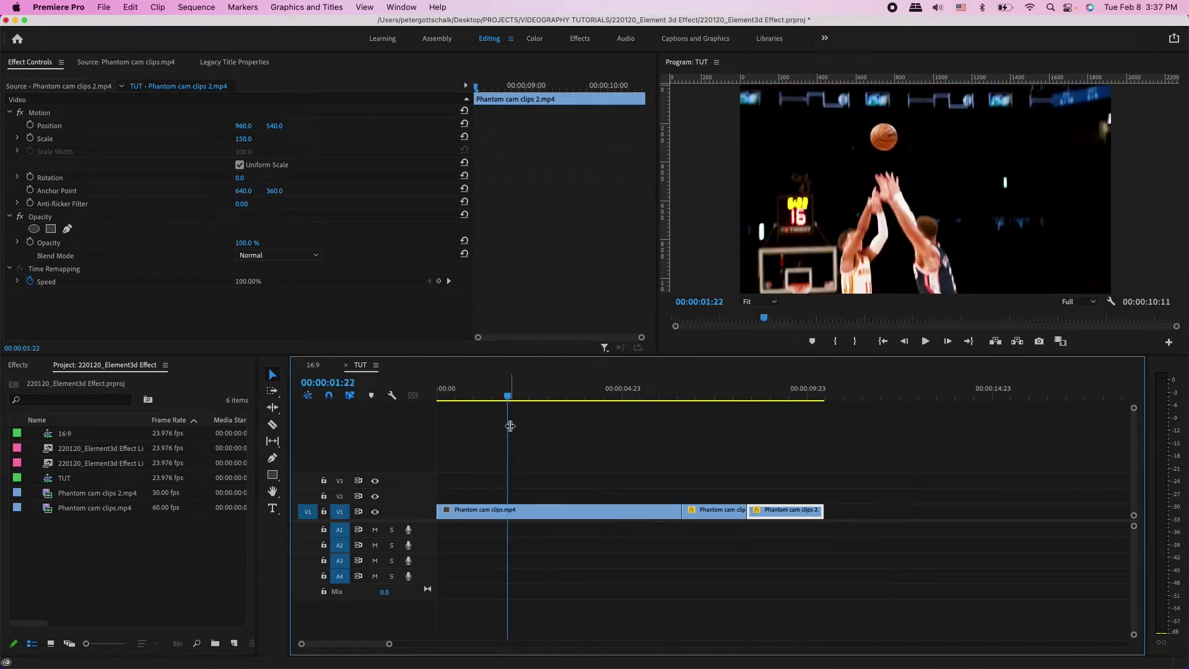
Step: Replace the first two clips on V1, leaving out the last one, with a linked After Effects composition
{"action": "left_click", "coordinate": [565, 475]}
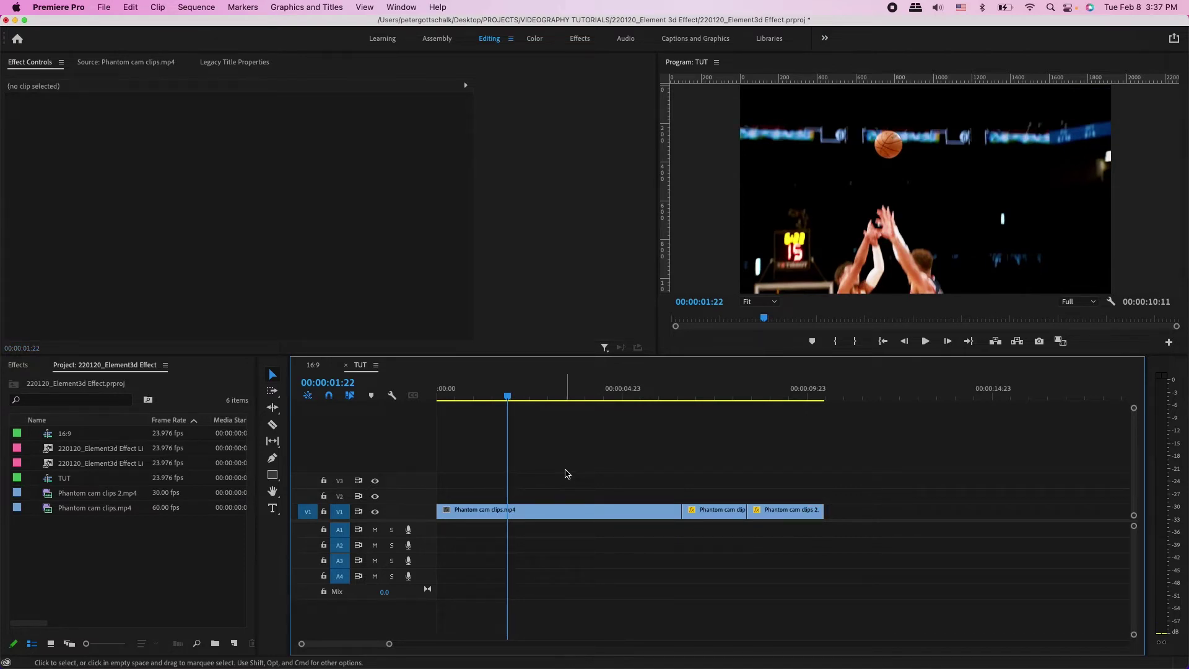
{"action": "left_click_drag", "start_coordinate": [539, 465], "coordinate": [707, 575]}
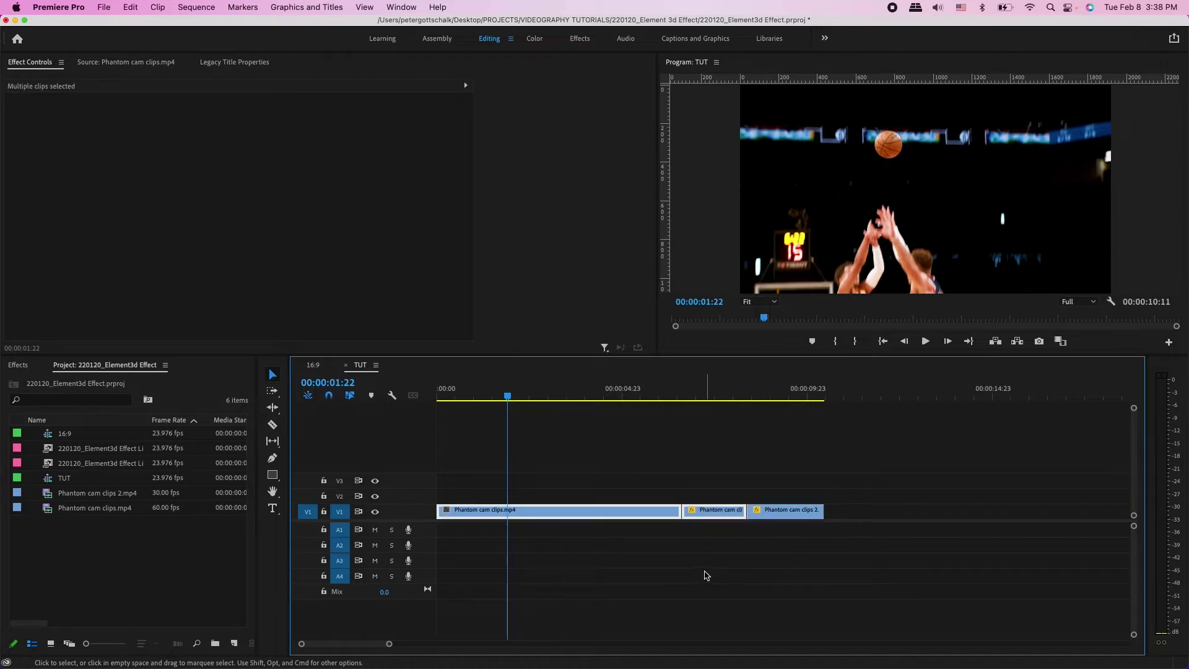
{"action": "right_click", "coordinate": [655, 511]}
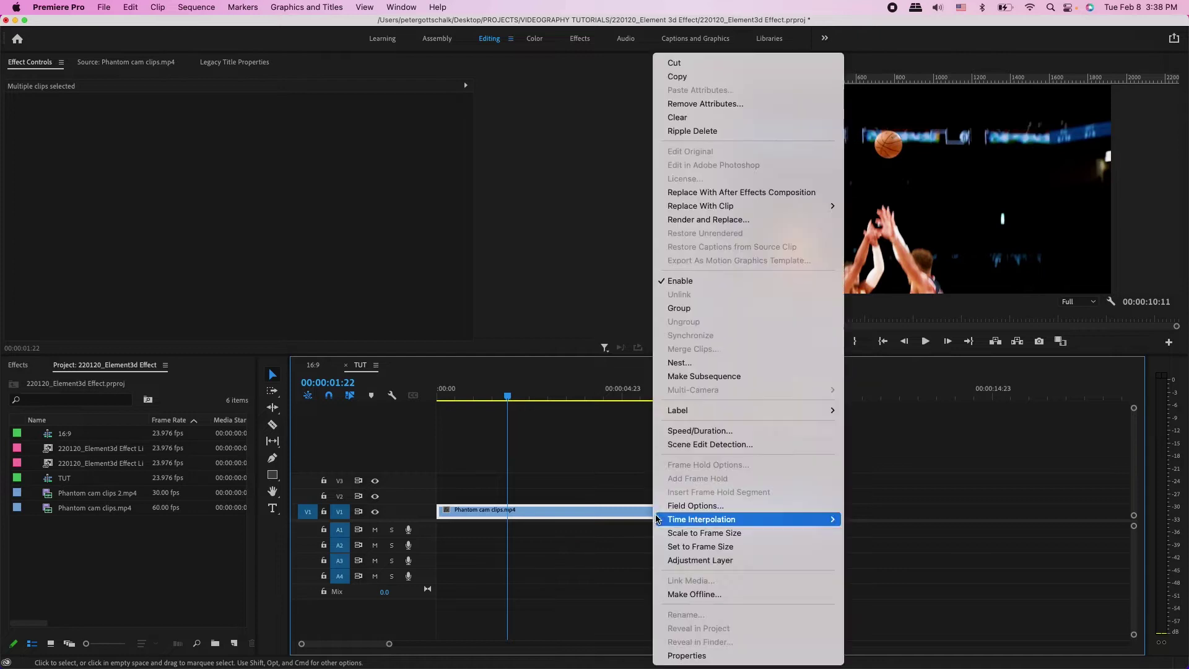
{"action": "left_click", "coordinate": [771, 192]}
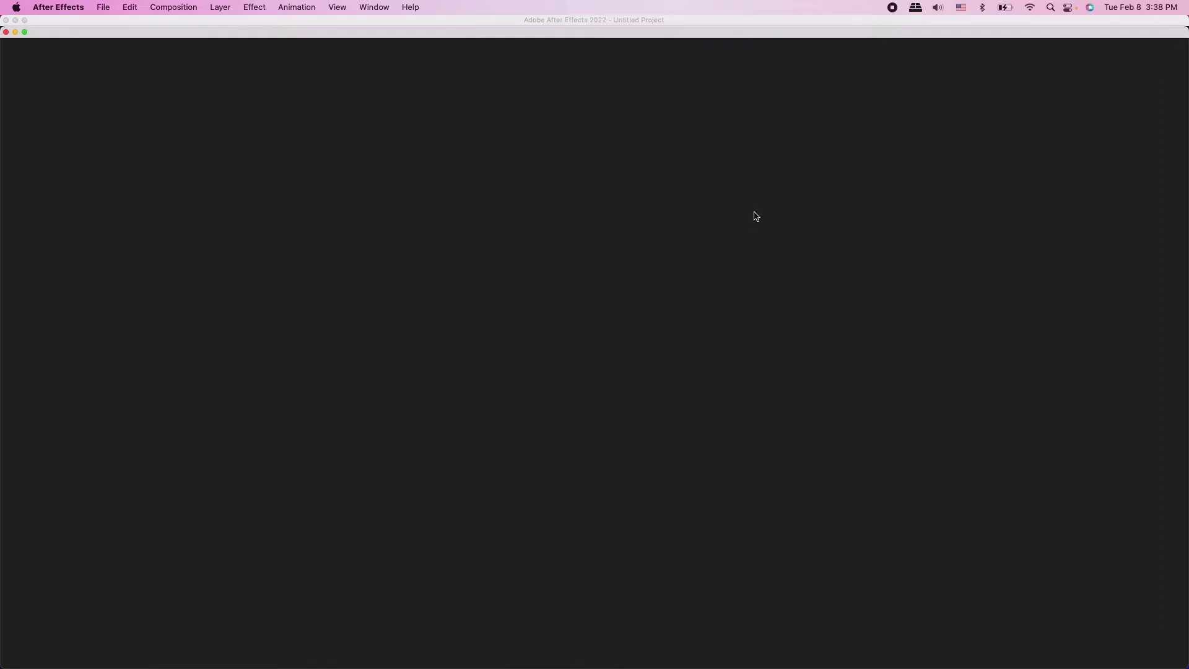
Step: Save the After Effects project as "ae tutorial element 3d effect" in the 220120_Element 3d Effect folder
{"action": "key", "text": "super+s"}
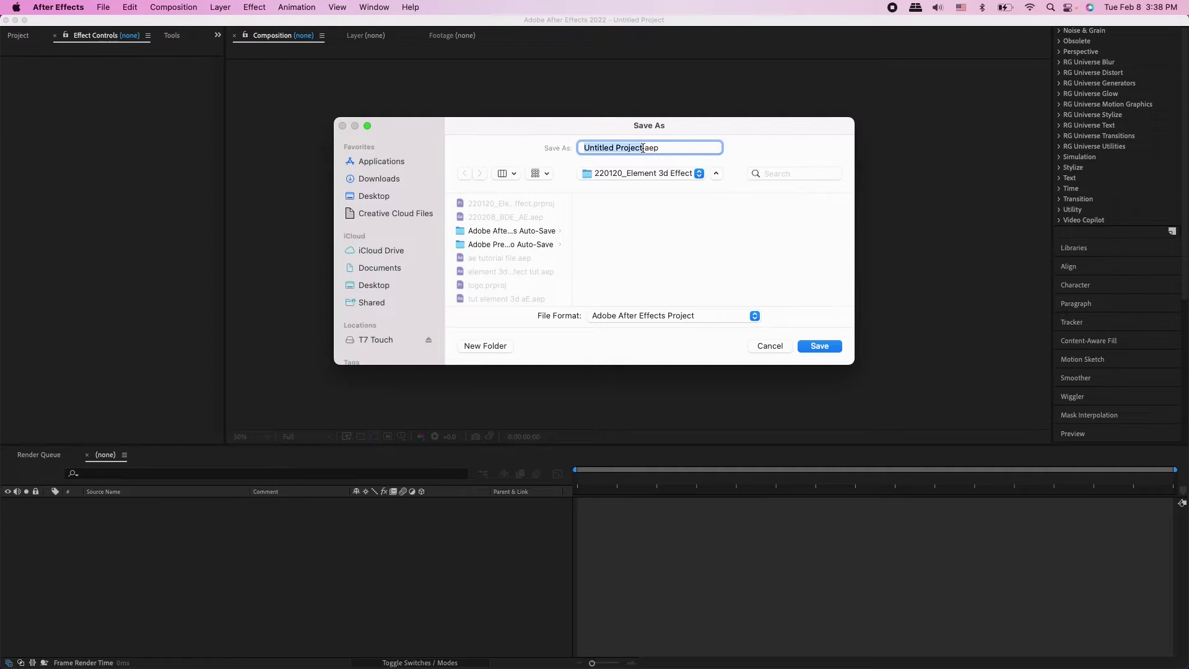
{"action": "type", "text": "ae tutor"}
{"action": "type", "text": "ial element 3d e"}
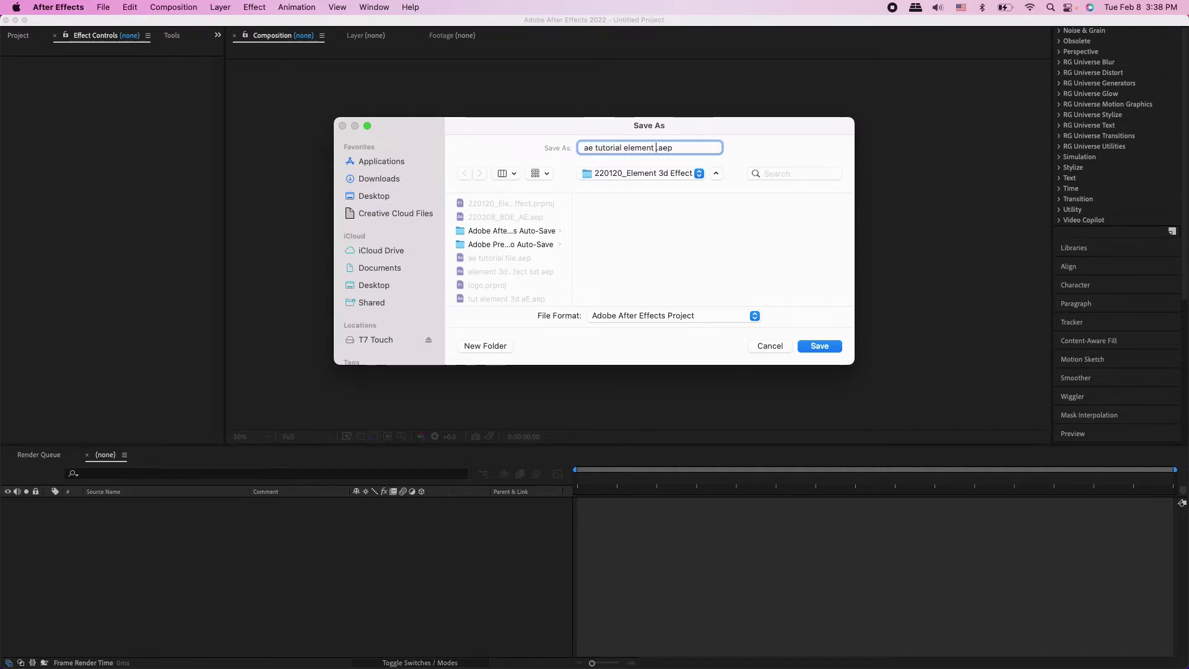
{"action": "type", "text": "ffect"}
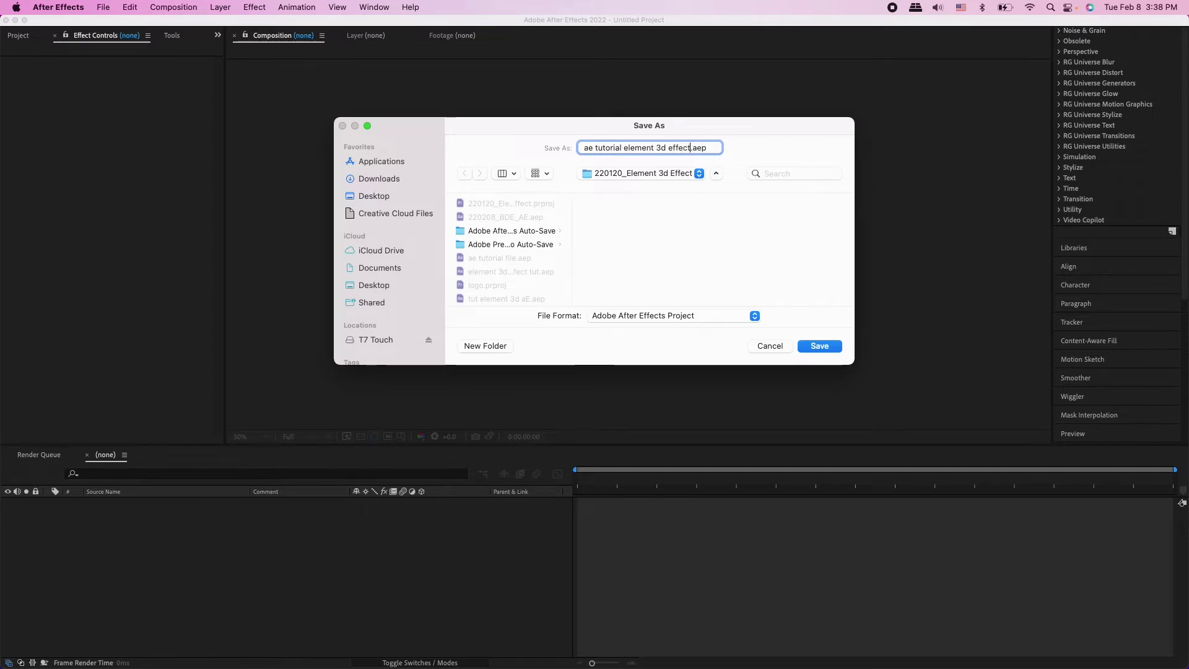
{"action": "key", "text": "Return"}
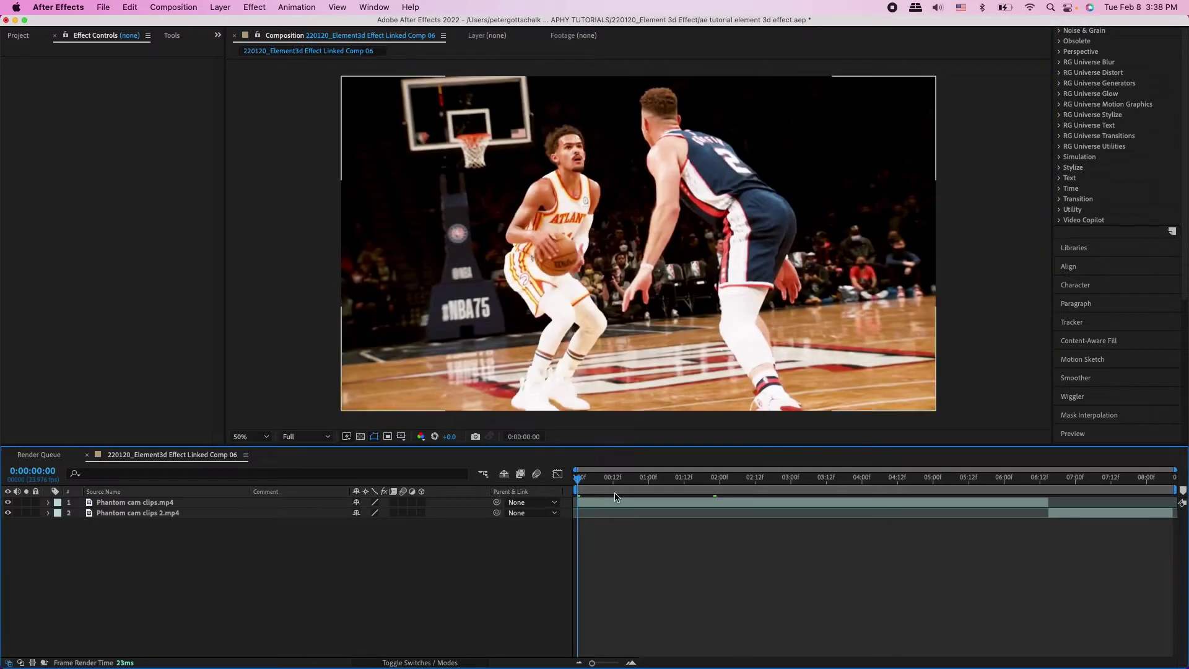
Step: Keyframe the Scale of the Phantom cam clips.mp4 layer from 100% at 0:00:03:12 to 291% at 0:00:04:09
{"action": "left_click_drag", "start_coordinate": [580, 480], "coordinate": [1086, 518]}
{"action": "key", "text": "space"}
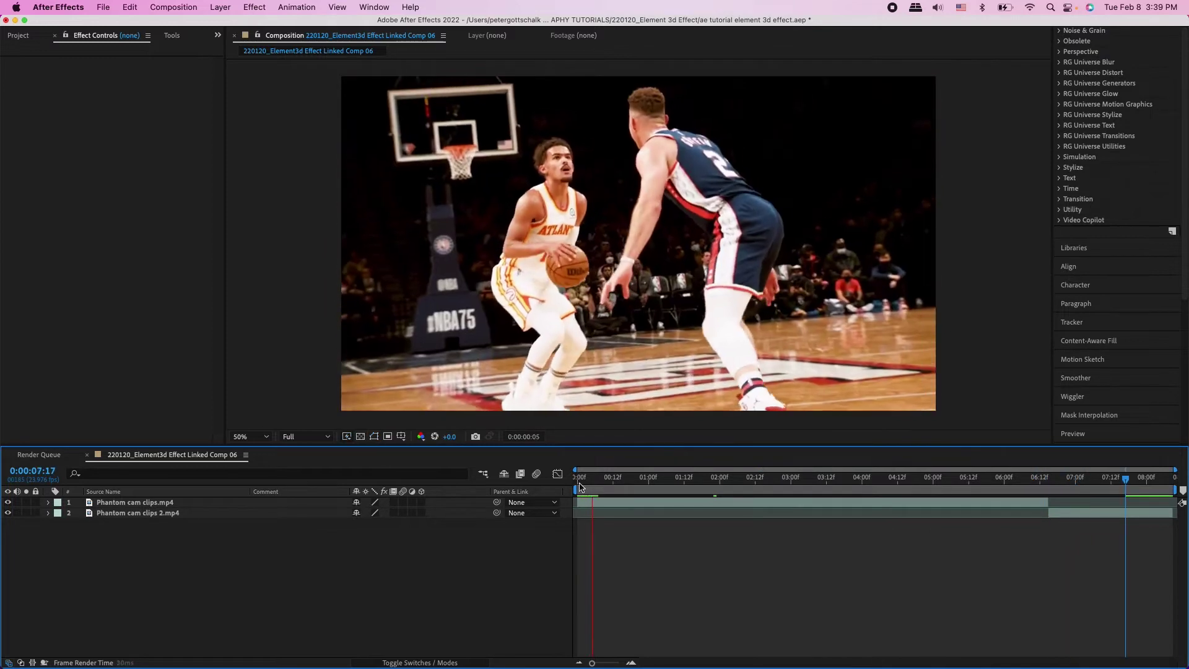
{"action": "left_click_drag", "start_coordinate": [799, 477], "coordinate": [827, 491]}
{"action": "left_click", "coordinate": [832, 506]}
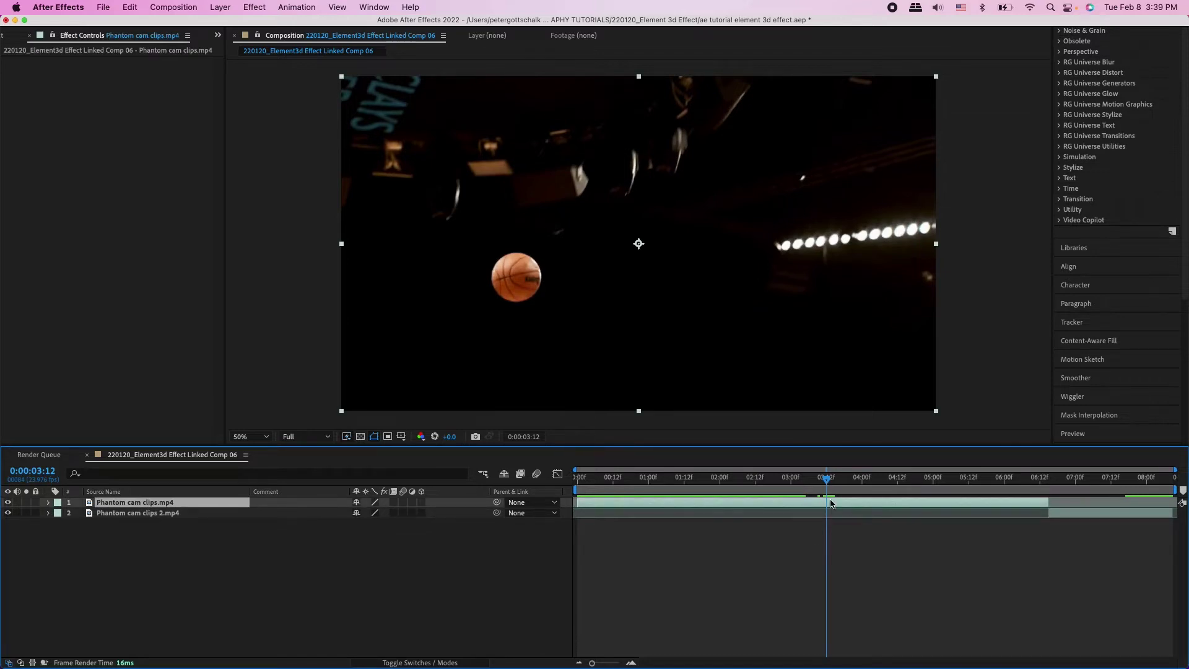
{"action": "key", "text": "s"}
{"action": "left_click", "coordinate": [79, 514]}
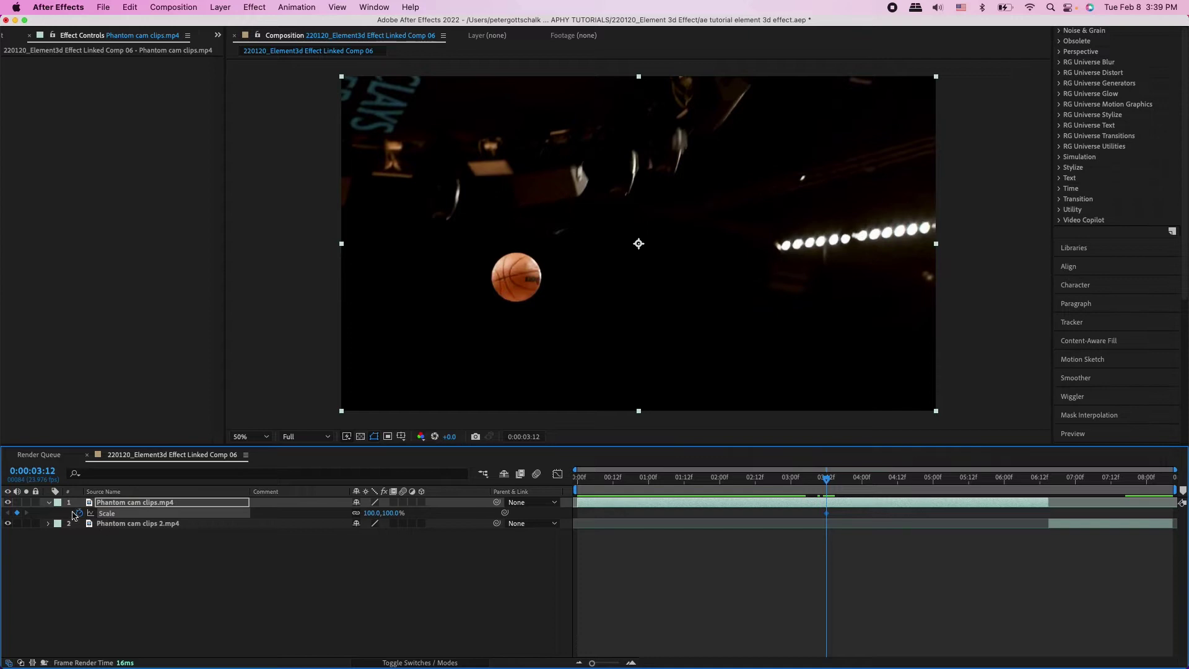
{"action": "left_click_drag", "start_coordinate": [828, 482], "coordinate": [890, 483]}
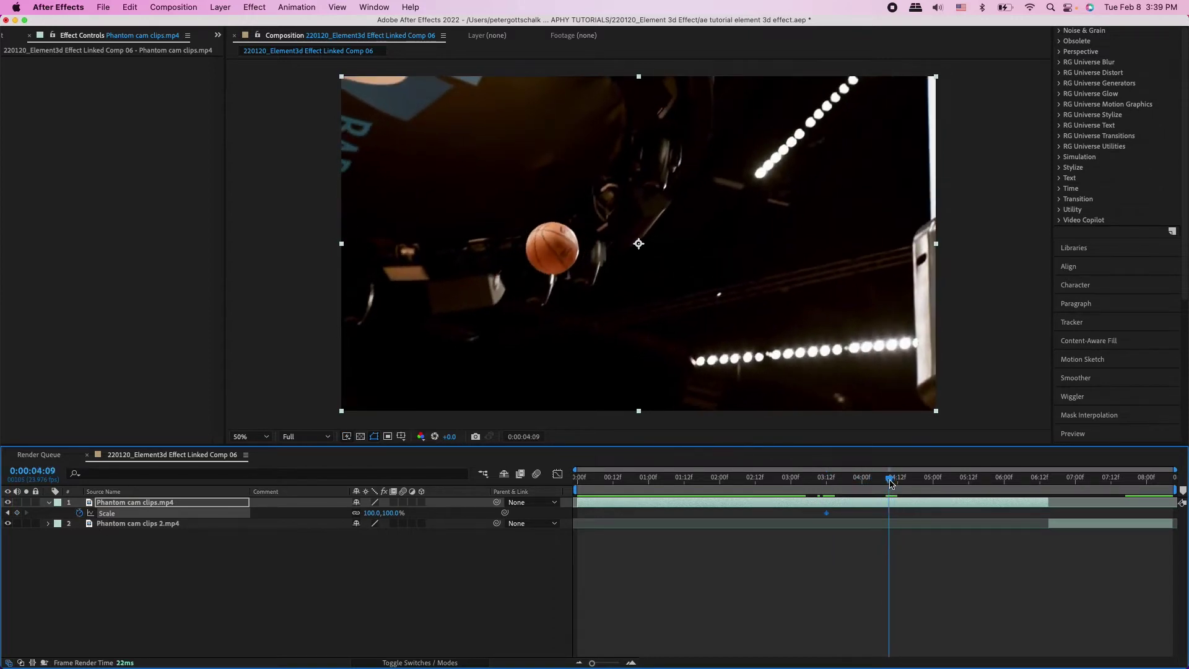
{"action": "left_click_drag", "start_coordinate": [371, 518], "coordinate": [476, 510]}
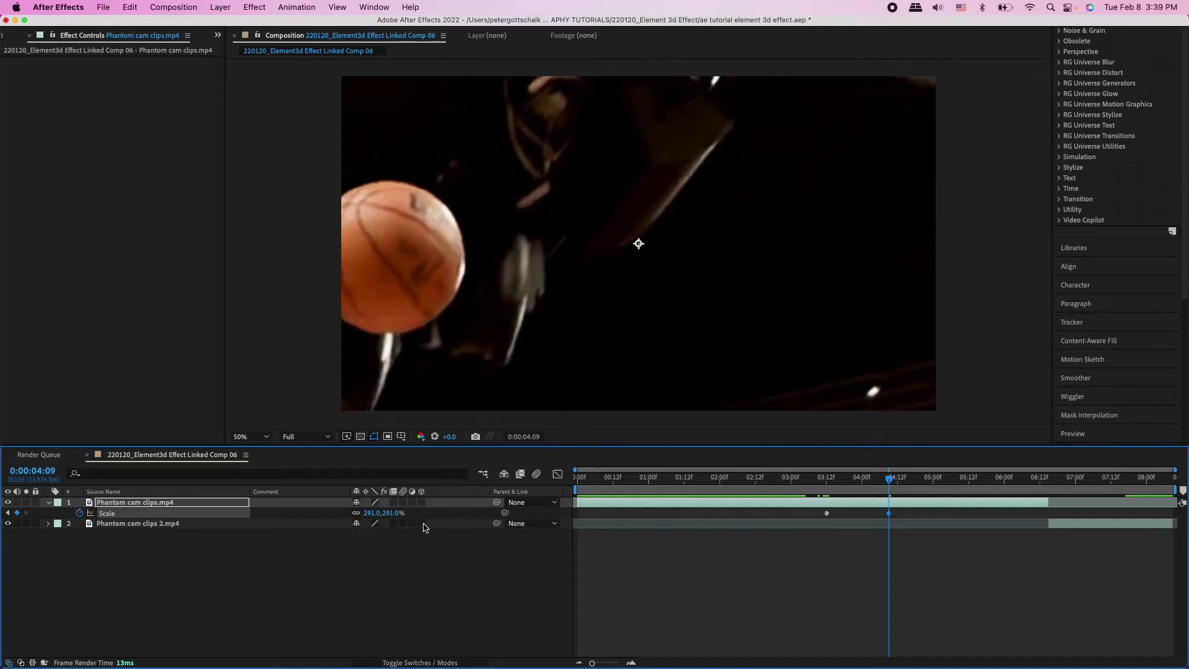
Step: Add a Position keyframe of 960, 540 to the Phantom cam clips.mp4 layer at 0:00:03:12 and show all its keyframes
{"action": "key", "text": "p"}
{"action": "left_click_drag", "start_coordinate": [890, 480], "coordinate": [827, 495]}
{"action": "key", "text": "s"}
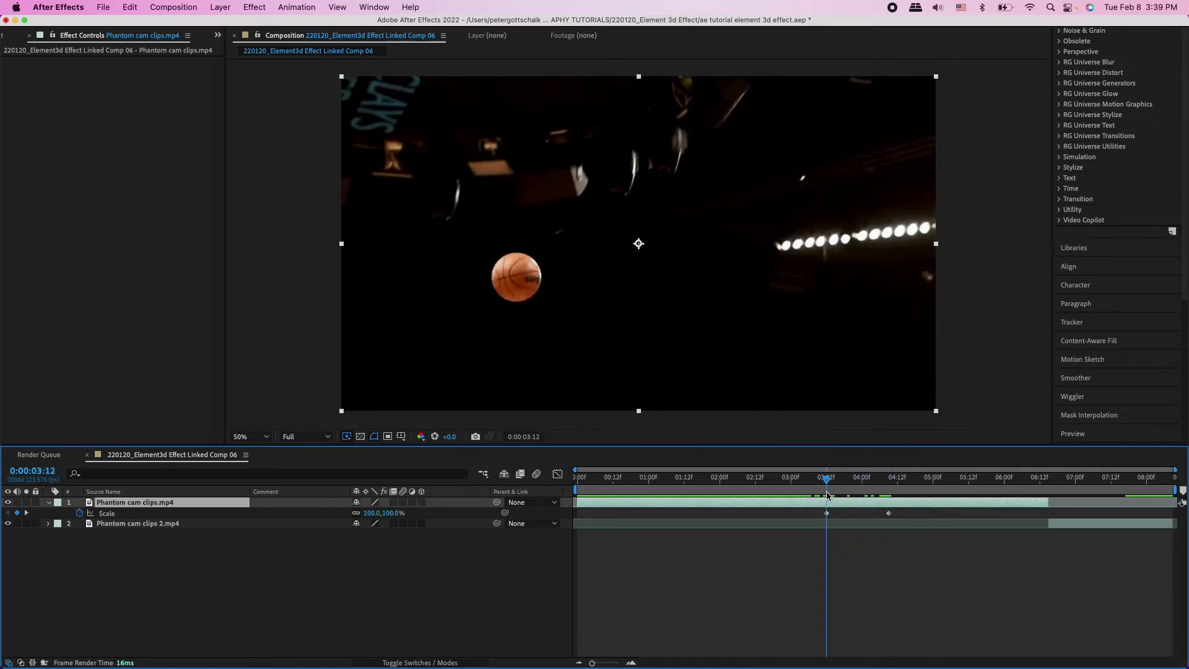
{"action": "key", "text": "p"}
{"action": "left_click", "coordinate": [80, 514]}
{"action": "key", "text": "u"}
{"action": "key", "text": "u"}
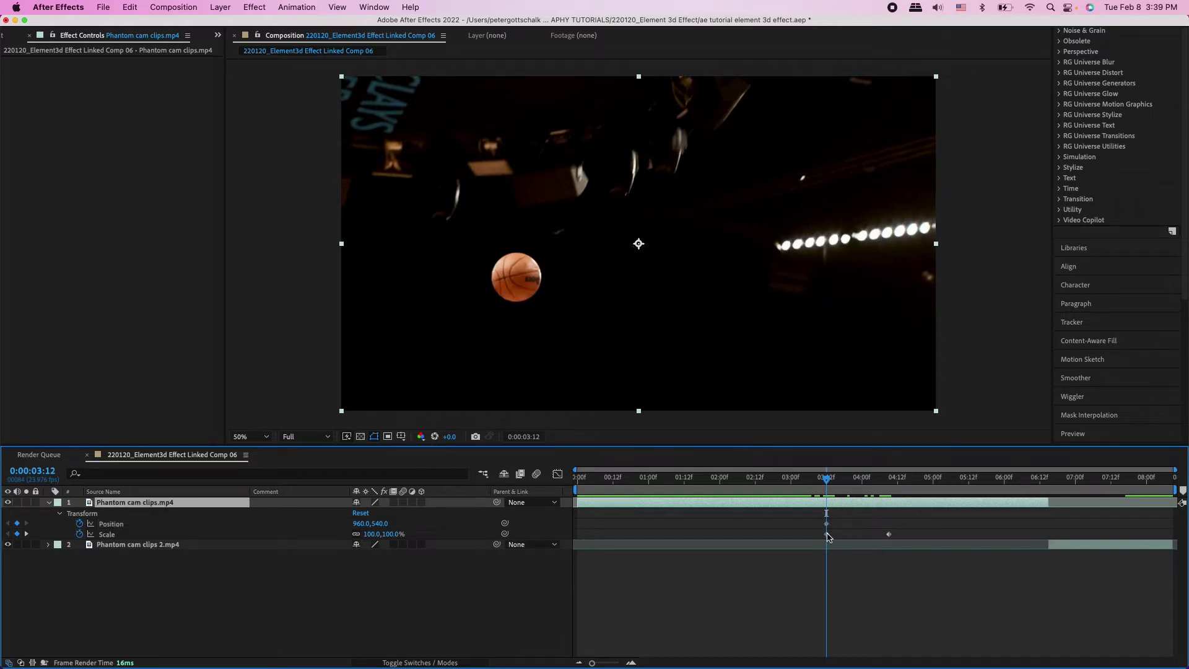
Step: Set the layer's Position to 1769, 483 at 0:00:04:09 to center the basketball in the frame
{"action": "left_click_drag", "start_coordinate": [835, 483], "coordinate": [890, 482]}
{"action": "left_click_drag", "start_coordinate": [361, 526], "coordinate": [477, 528]}
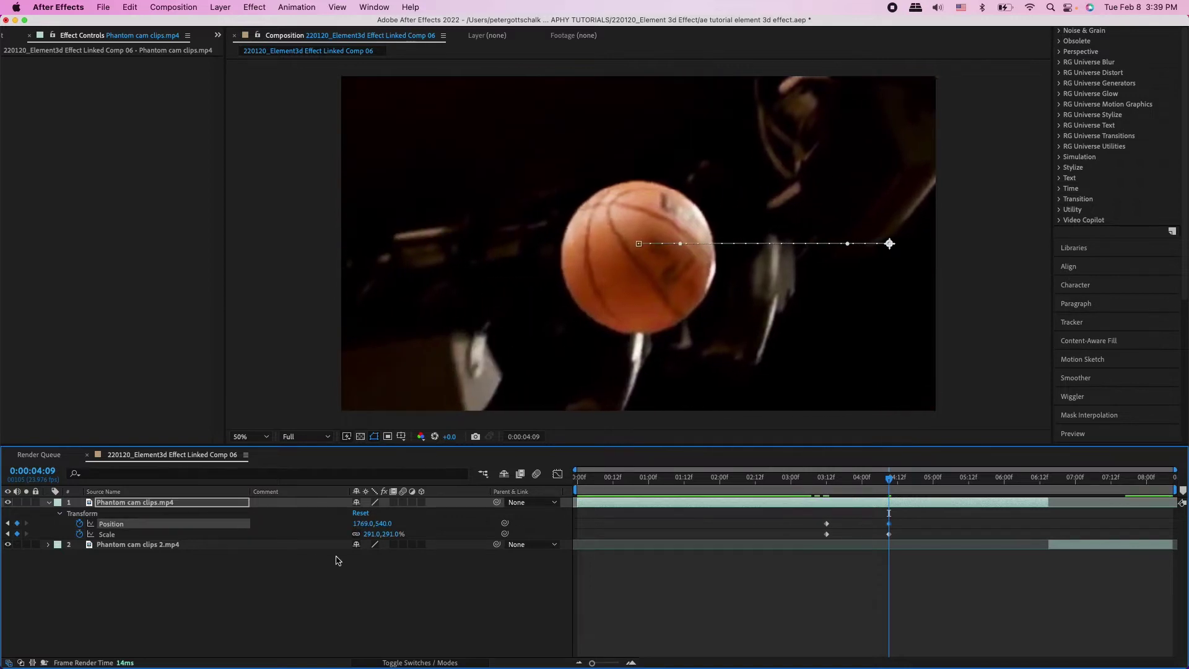
{"action": "left_click_drag", "start_coordinate": [387, 526], "coordinate": [371, 526]}
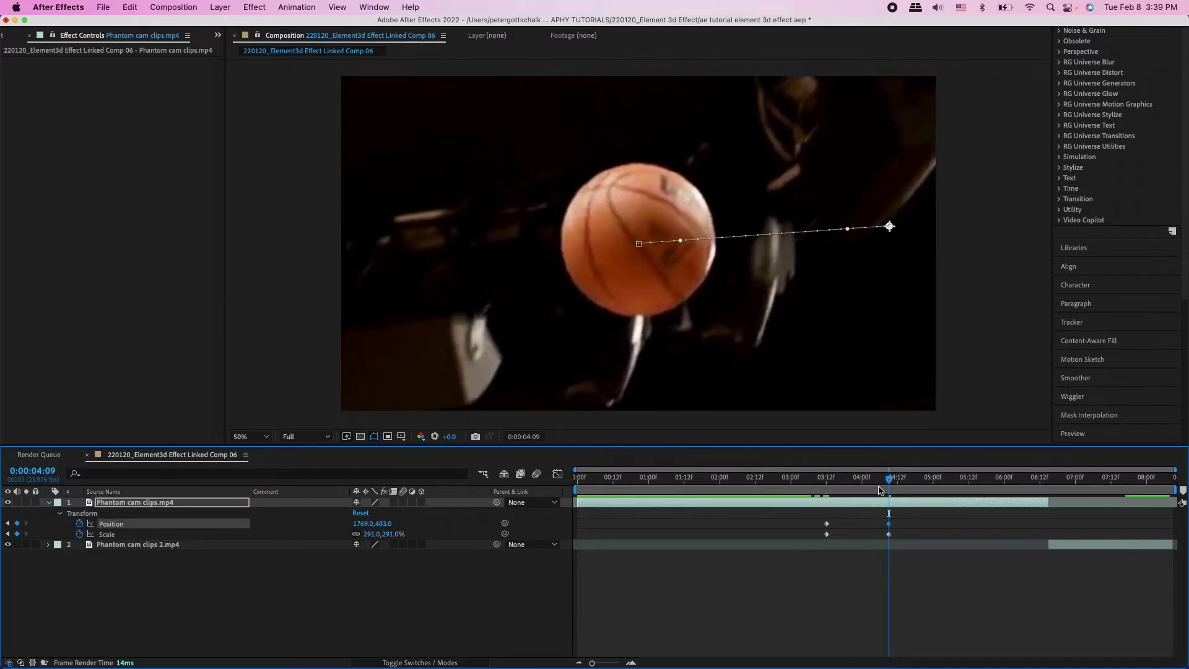
Step: Preview the zoom onto the basketball, starting from 0:00:02:22
{"action": "left_click_drag", "start_coordinate": [865, 483], "coordinate": [785, 483]}
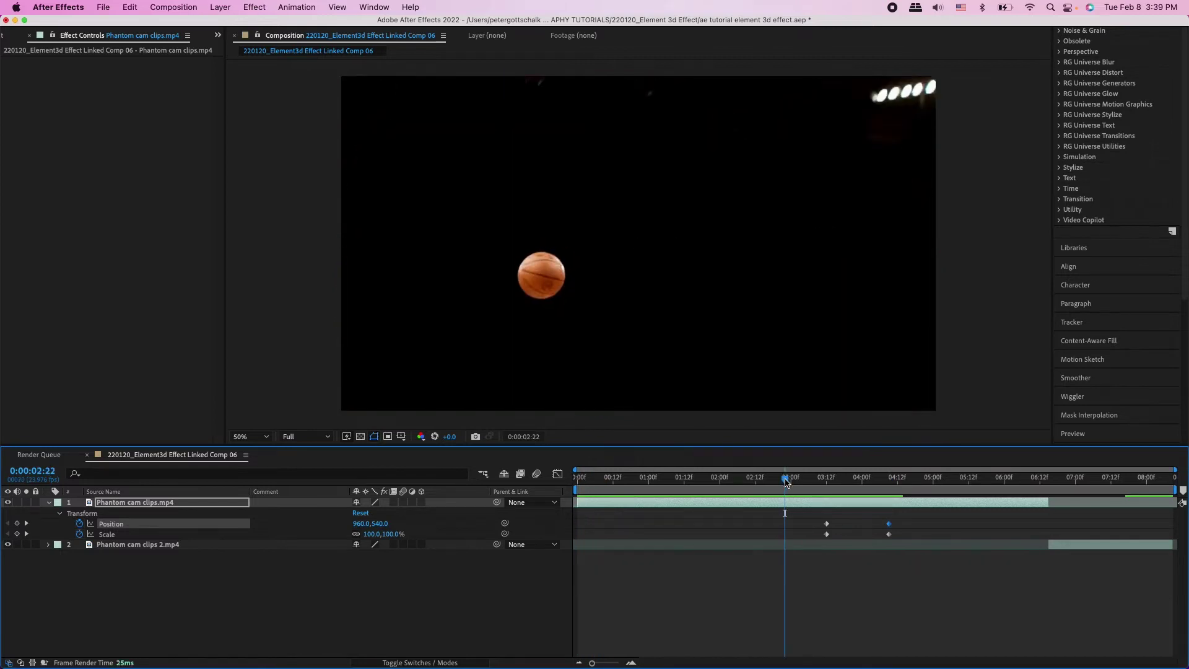
{"action": "key", "text": "space"}
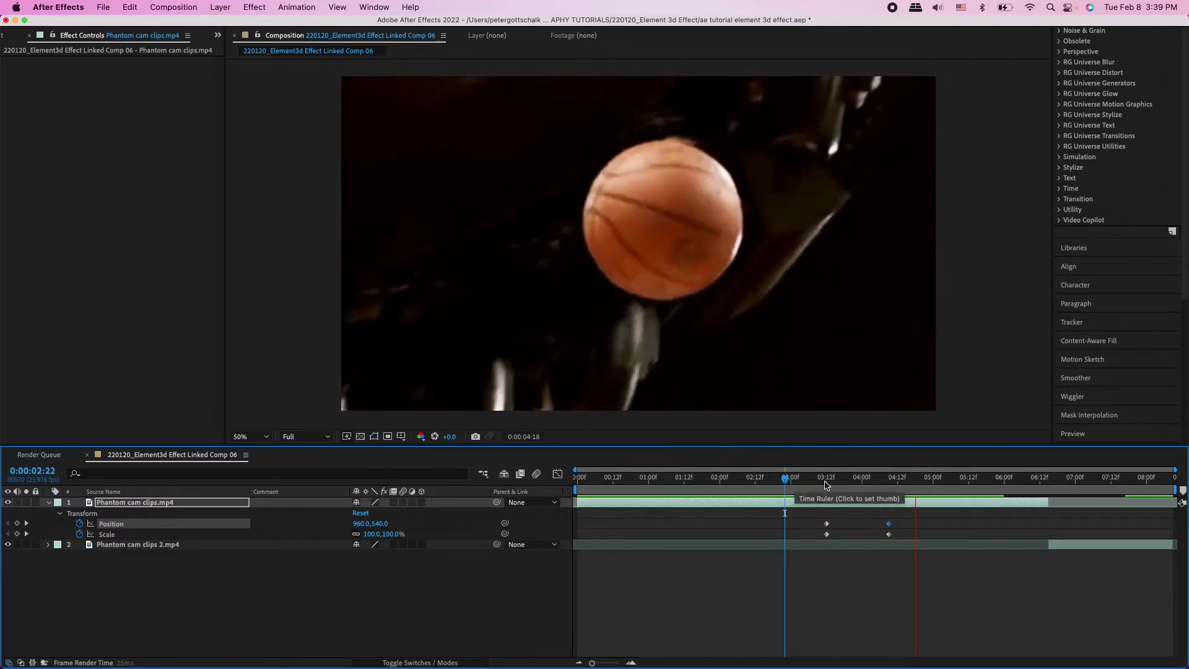
{"action": "key", "text": "space"}
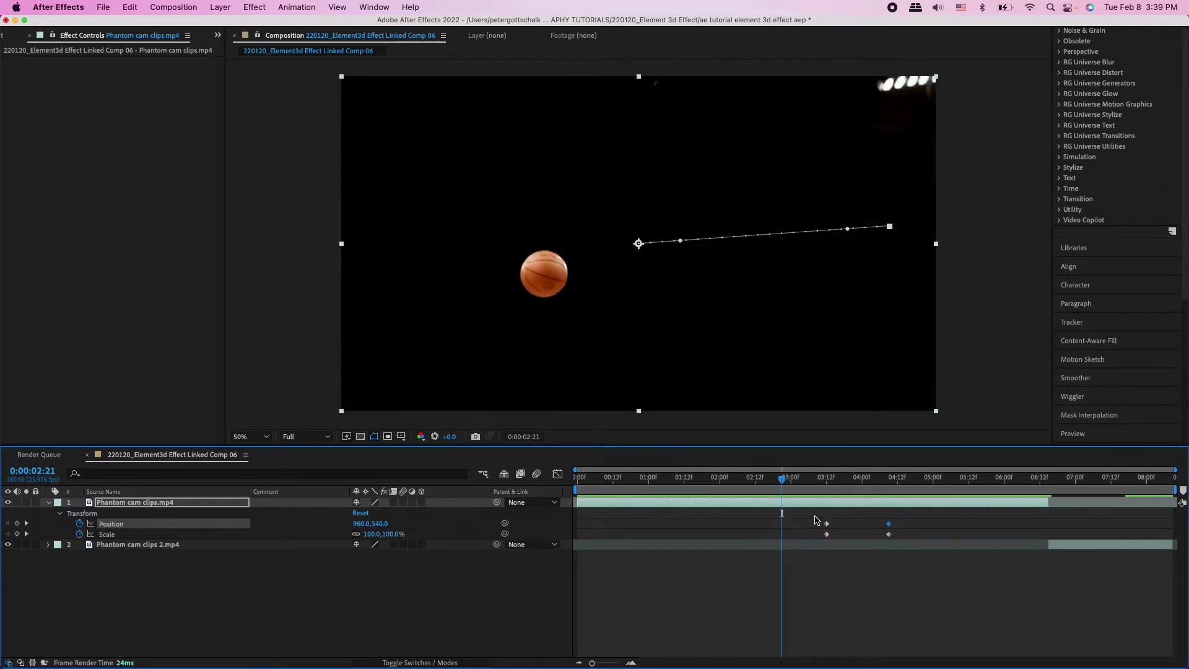
Step: Apply Easy Ease Out to the first Position and Scale keyframes at 0:00:03:12
{"action": "left_click_drag", "start_coordinate": [813, 523], "coordinate": [835, 539]}
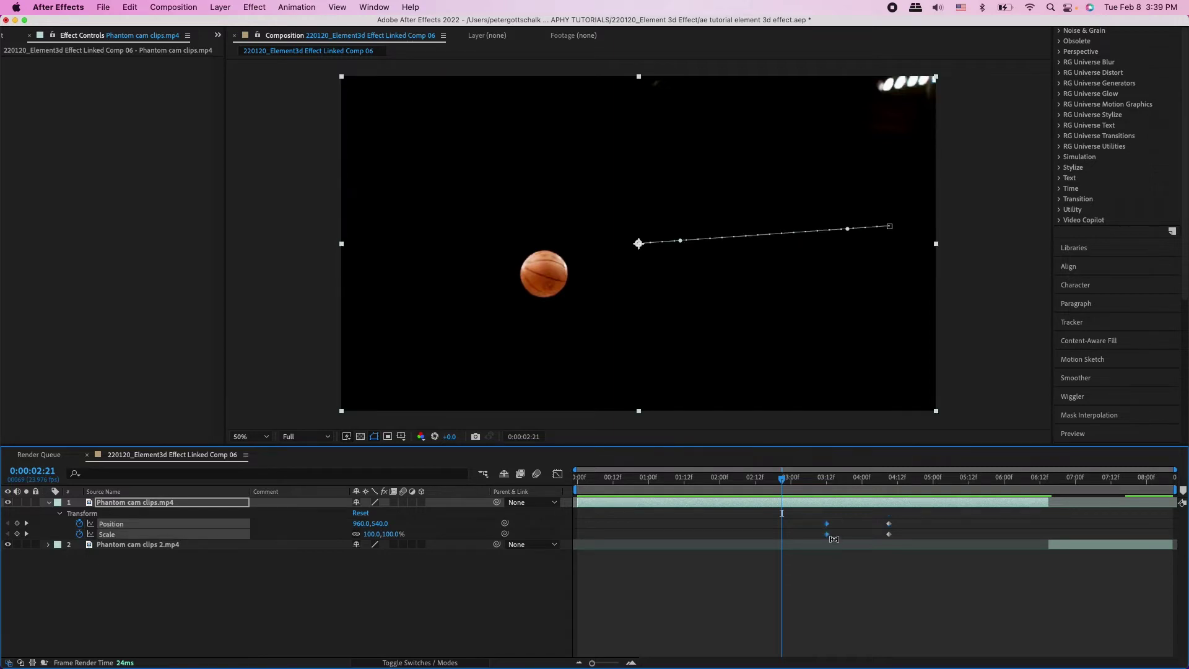
{"action": "right_click", "coordinate": [829, 526]}
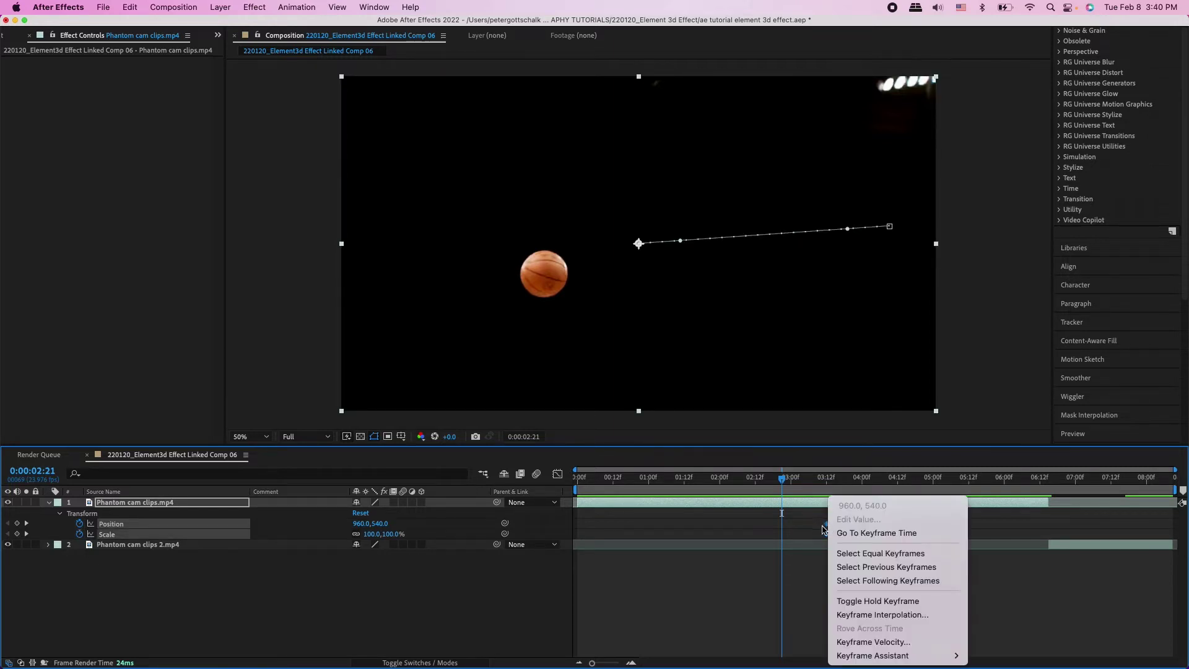
{"action": "mouse_move", "coordinate": [902, 655]}
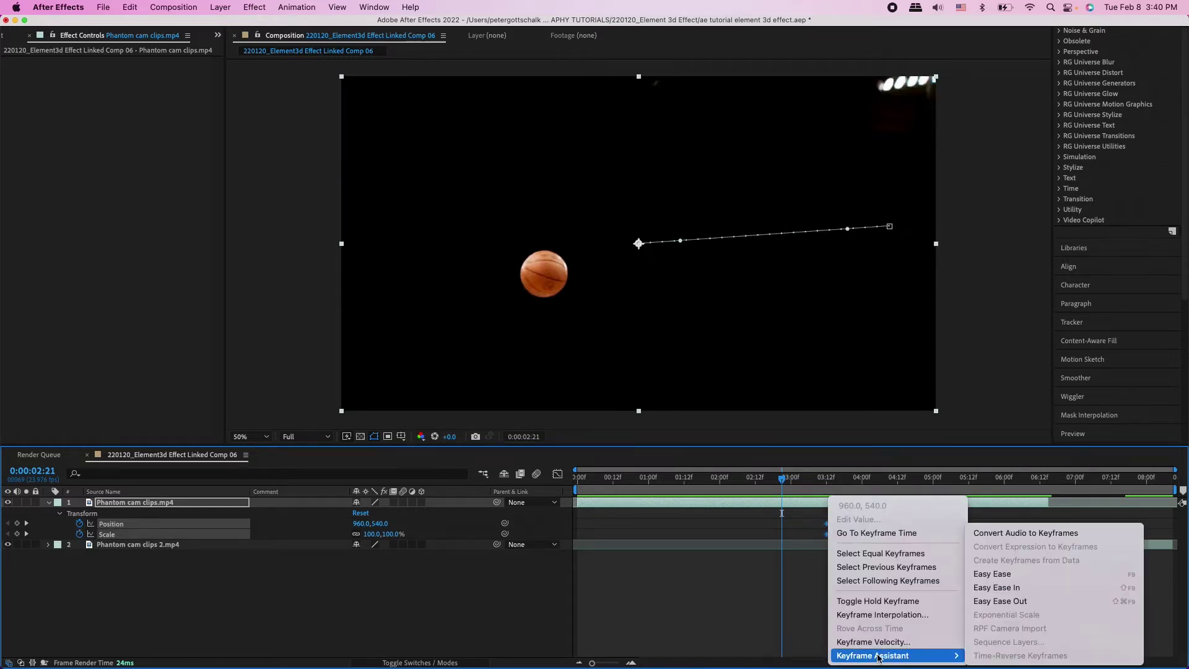
{"action": "left_click", "coordinate": [1016, 601]}
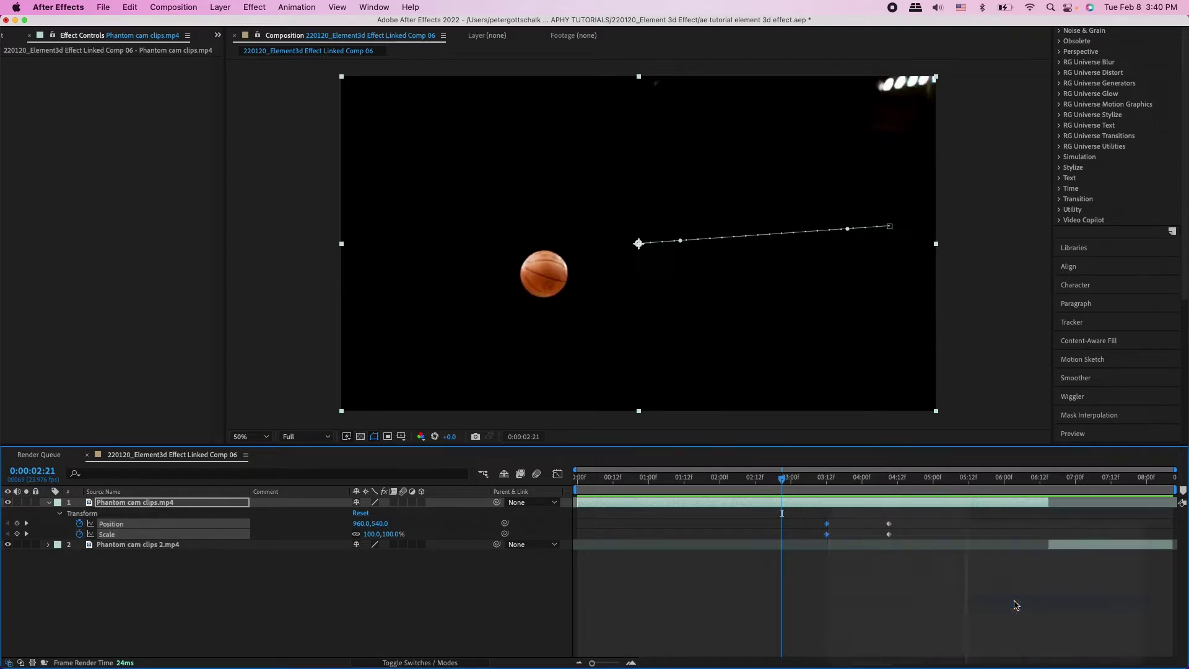
Step: Play back and scrub through the eased zoom animation, ending at 0:00:03:00
{"action": "key", "text": "space"}
{"action": "left_click_drag", "start_coordinate": [842, 483], "coordinate": [589, 514]}
{"action": "left_click_drag", "start_coordinate": [727, 493], "coordinate": [791, 533]}
Step: Collapse the footage layer's keyframes and create a 1920 x 1080 px solid named ELEMENT 3D above it
{"action": "left_click", "coordinate": [791, 506]}
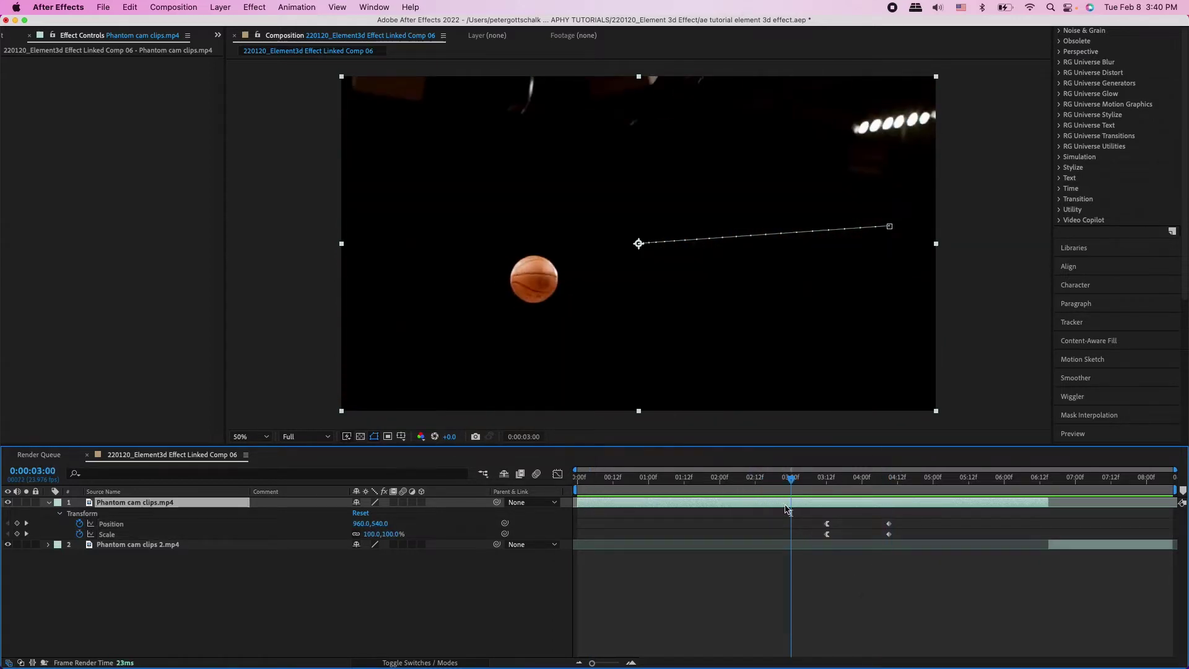
{"action": "key", "text": "u"}
{"action": "right_click", "coordinate": [819, 544]}
{"action": "mouse_move", "coordinate": [846, 510]}
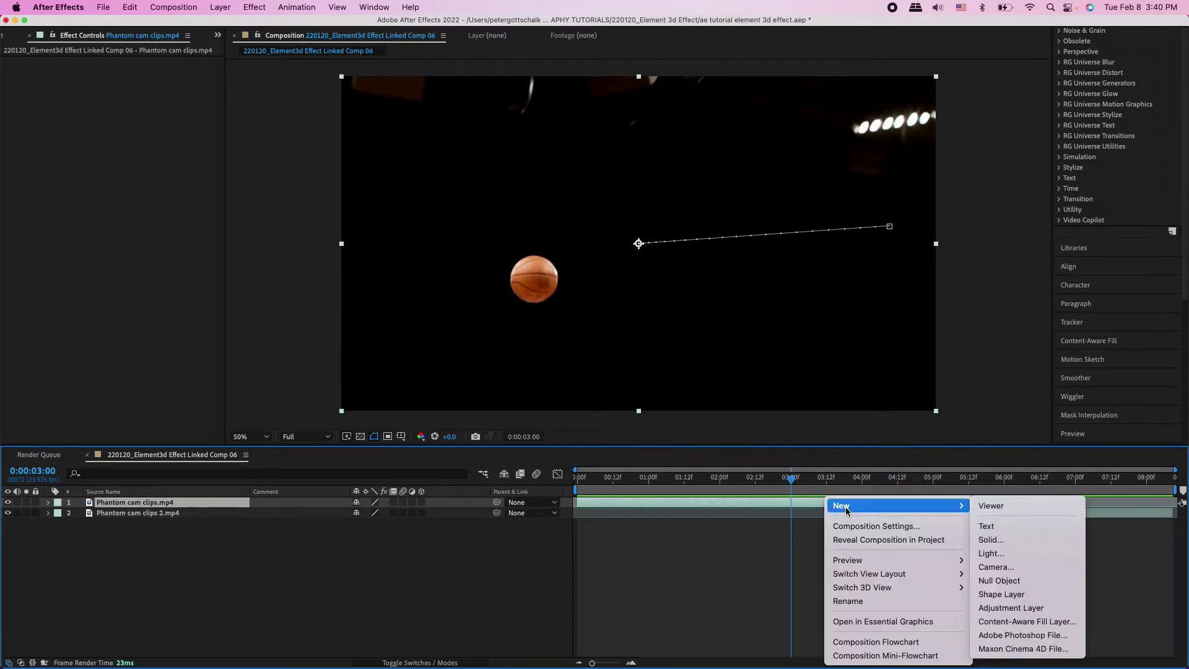
{"action": "left_click", "coordinate": [1009, 541]}
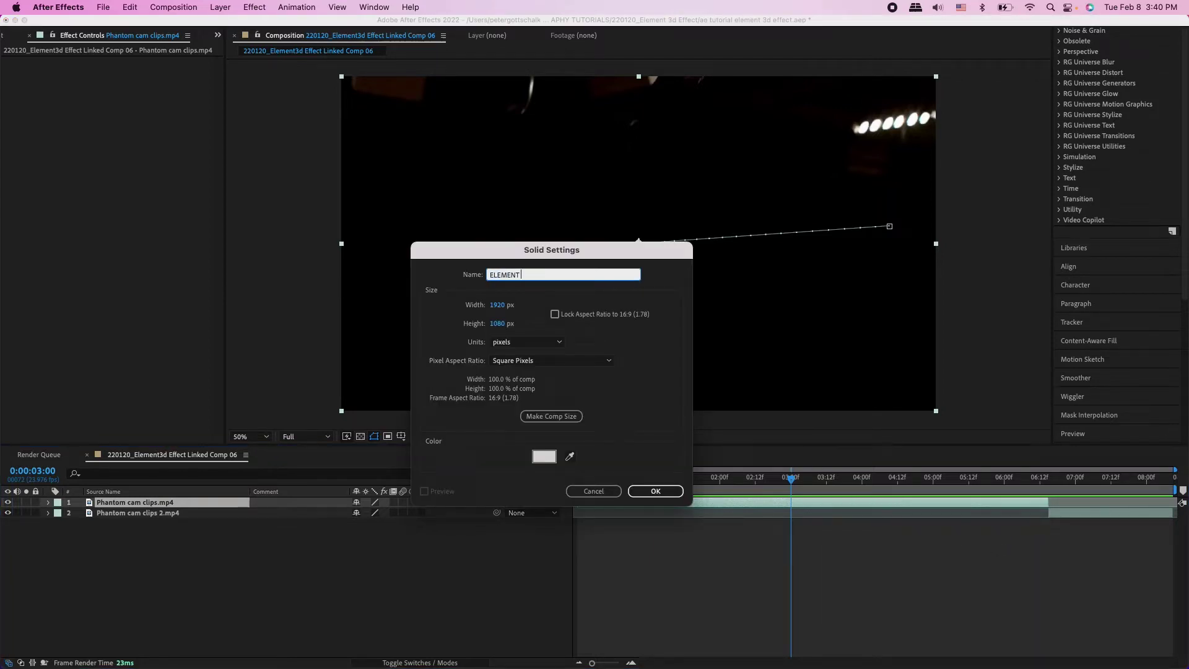
{"action": "key", "text": "Return"}
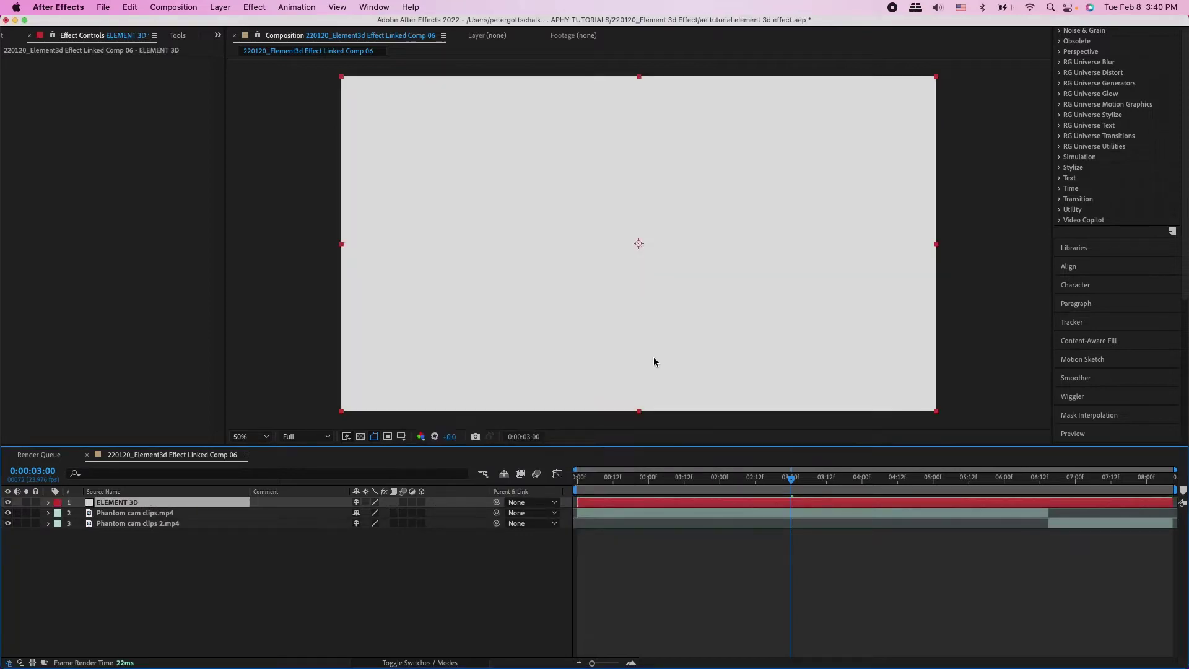
Step: Search the effects for "element" and apply the Video Copilot Element effect to the ELEMENT 3D solid
{"action": "scroll", "coordinate": [1140, 139], "scroll_direction": "up", "scroll_amount": 5}
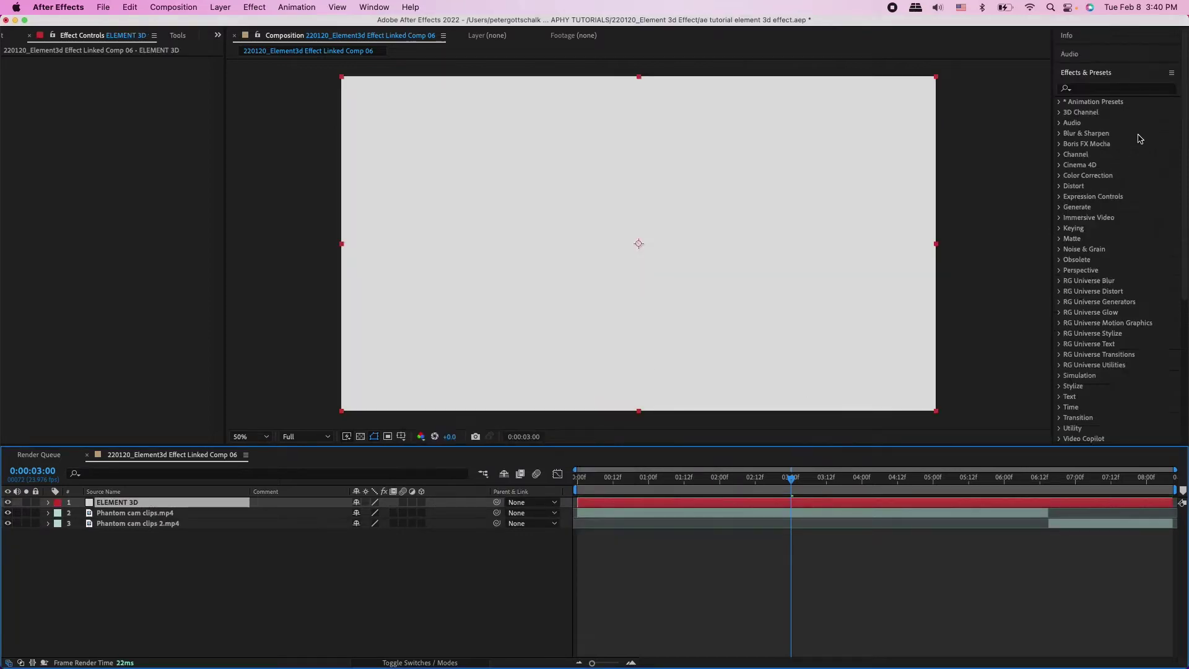
{"action": "left_click", "coordinate": [1097, 89]}
{"action": "type", "text": "element"}
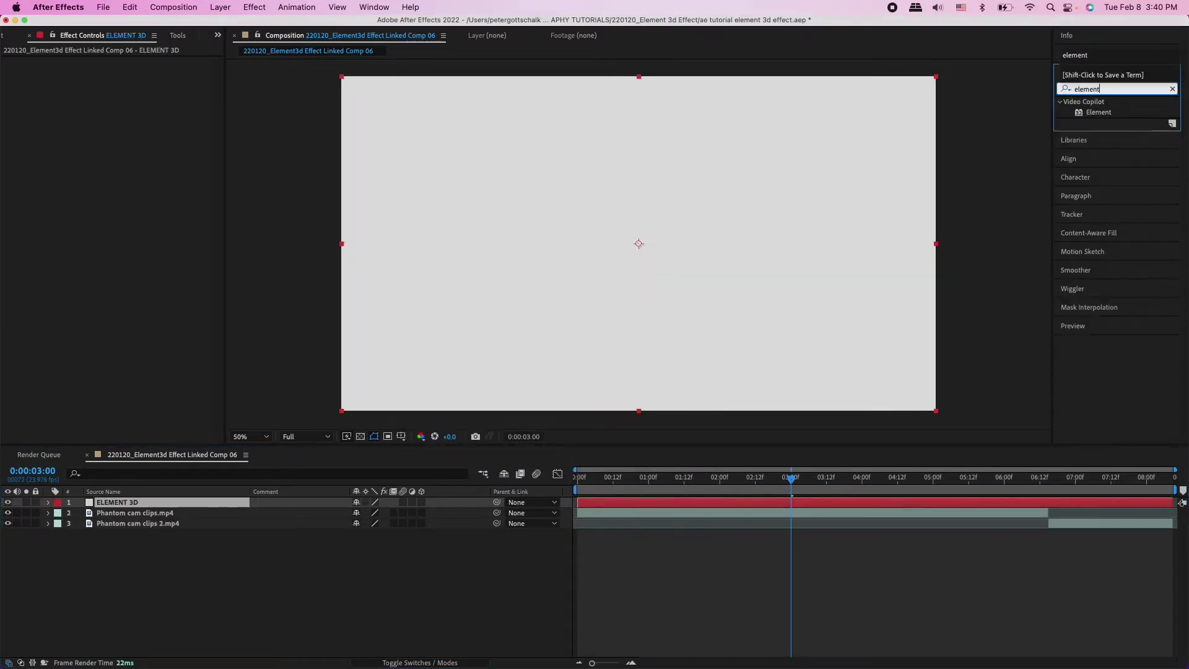
{"action": "left_click_drag", "start_coordinate": [1098, 112], "coordinate": [789, 502]}
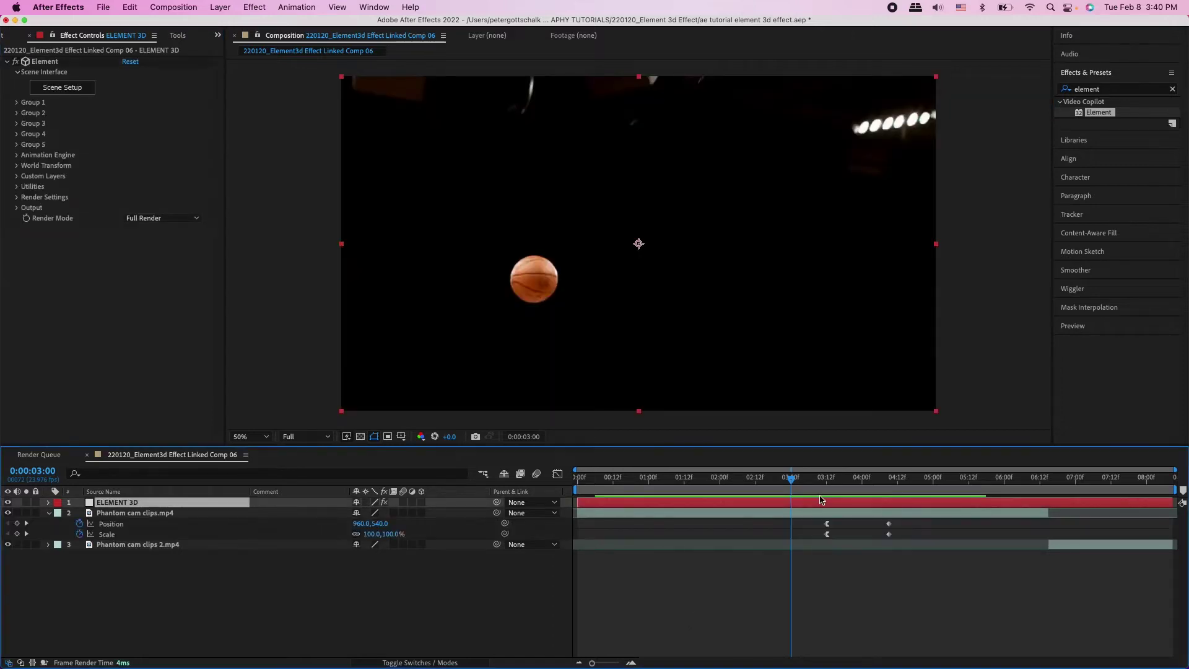
Step: At 0:00:03:07, open the Element effect's scene setup and create a sphere model
{"action": "left_click", "coordinate": [812, 484]}
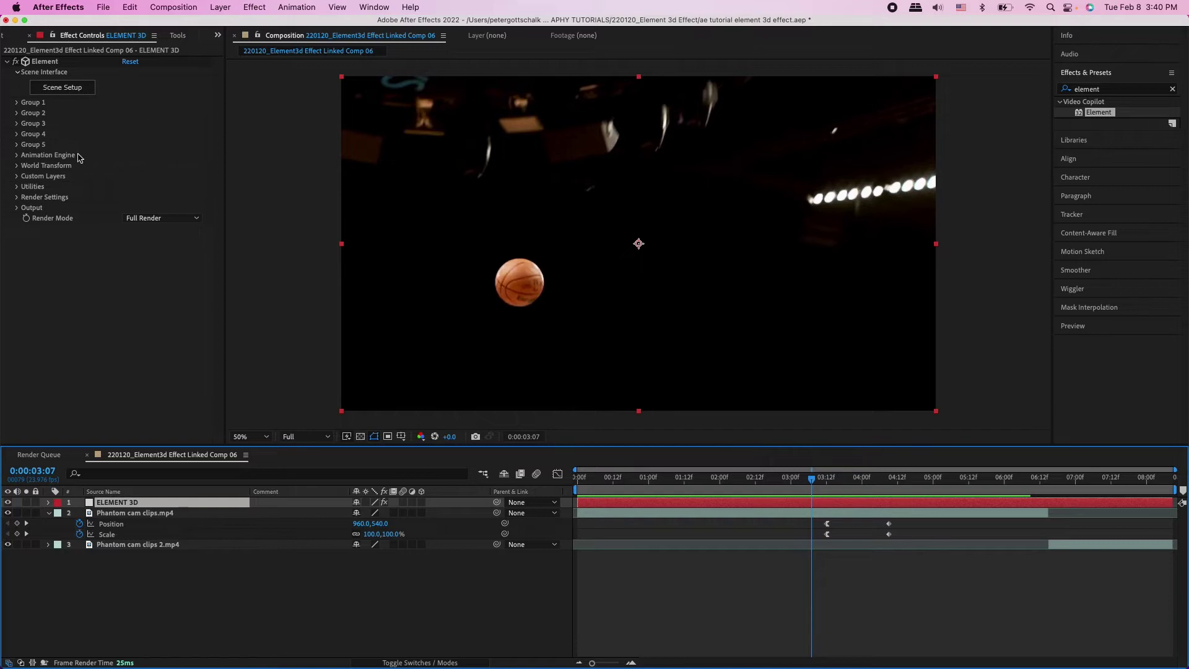
{"action": "left_click", "coordinate": [57, 89]}
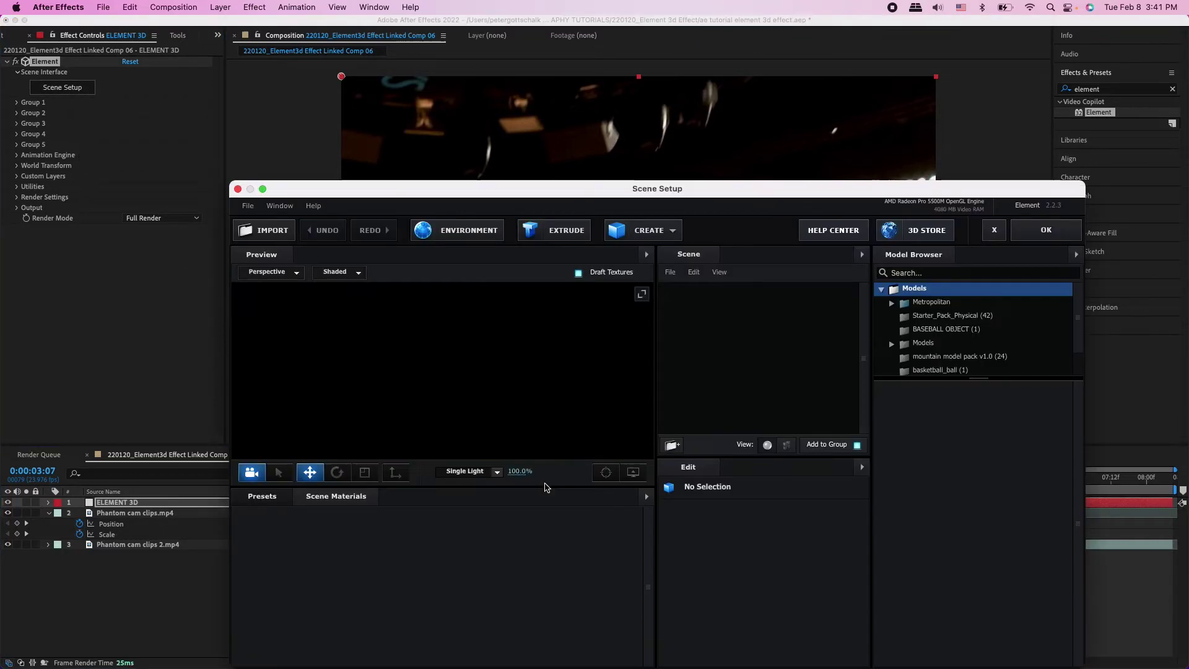
{"action": "left_click_drag", "start_coordinate": [485, 400], "coordinate": [408, 408]}
{"action": "left_click_drag", "start_coordinate": [638, 364], "coordinate": [630, 347]}
{"action": "left_click", "coordinate": [661, 238]}
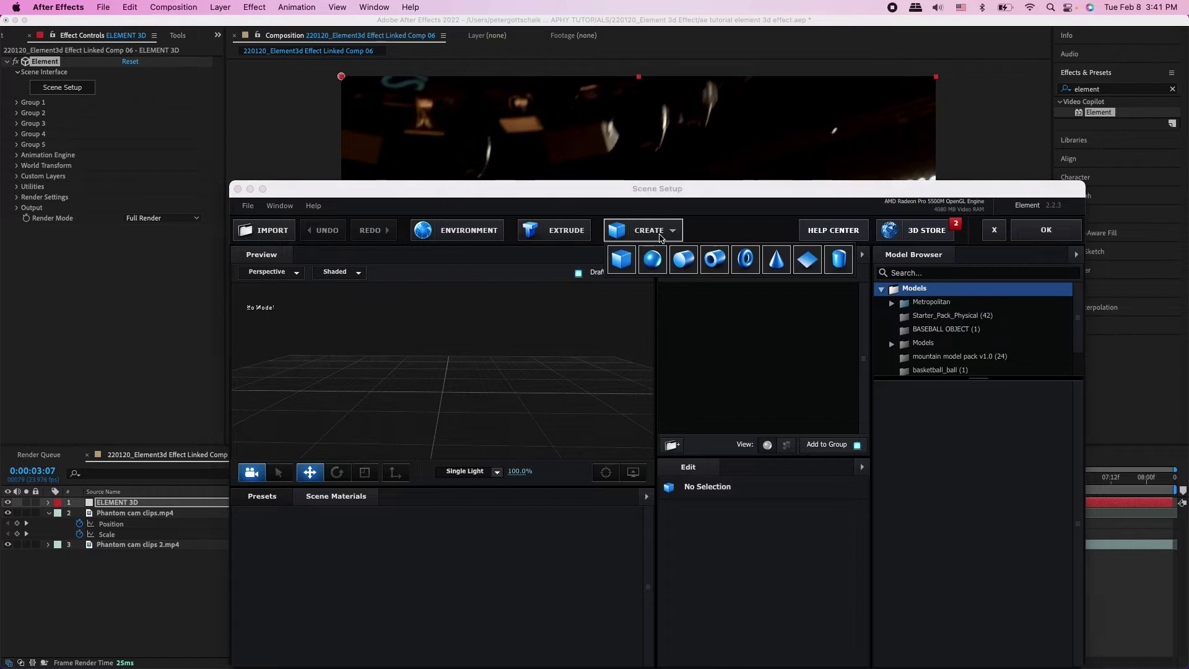
{"action": "left_click", "coordinate": [651, 261]}
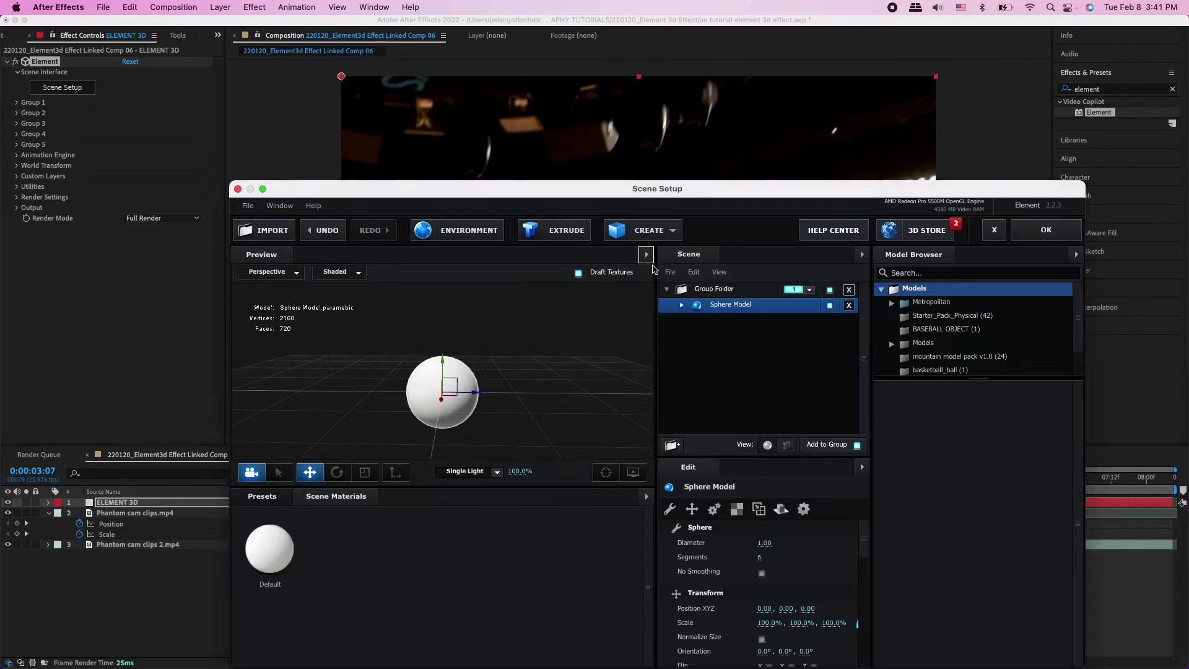
Step: Set the diffuse color of the sphere's Default material to the near-black blue 000010
{"action": "left_click", "coordinate": [682, 305]}
{"action": "left_click", "coordinate": [752, 320]}
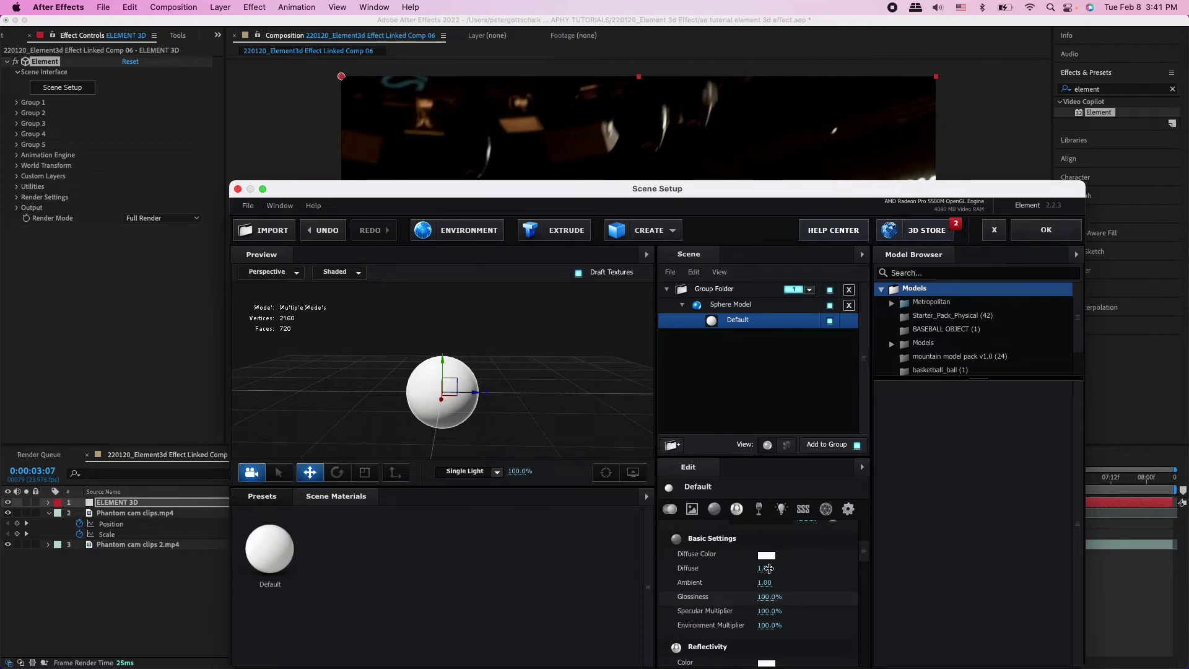
{"action": "left_click", "coordinate": [766, 556]}
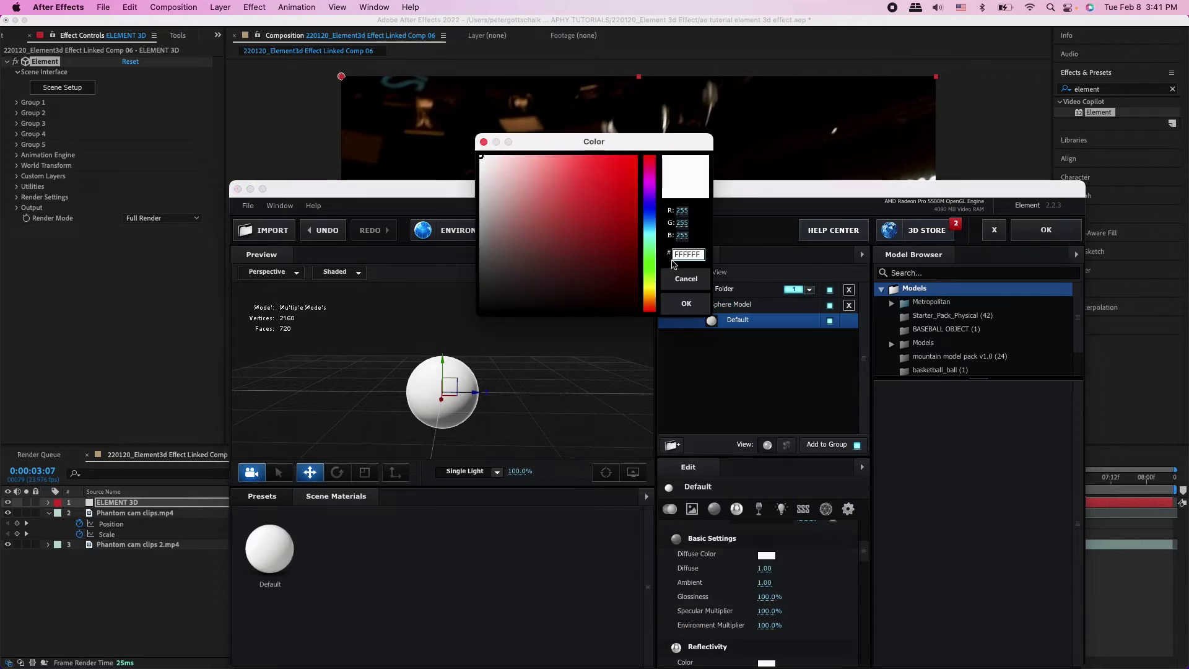
{"action": "mouse_move", "coordinate": [654, 248]}
{"action": "left_mouse_down"}
{"action": "mouse_move", "coordinate": [651, 206]}
{"action": "mouse_move", "coordinate": [648, 280]}
{"action": "left_mouse_up"}
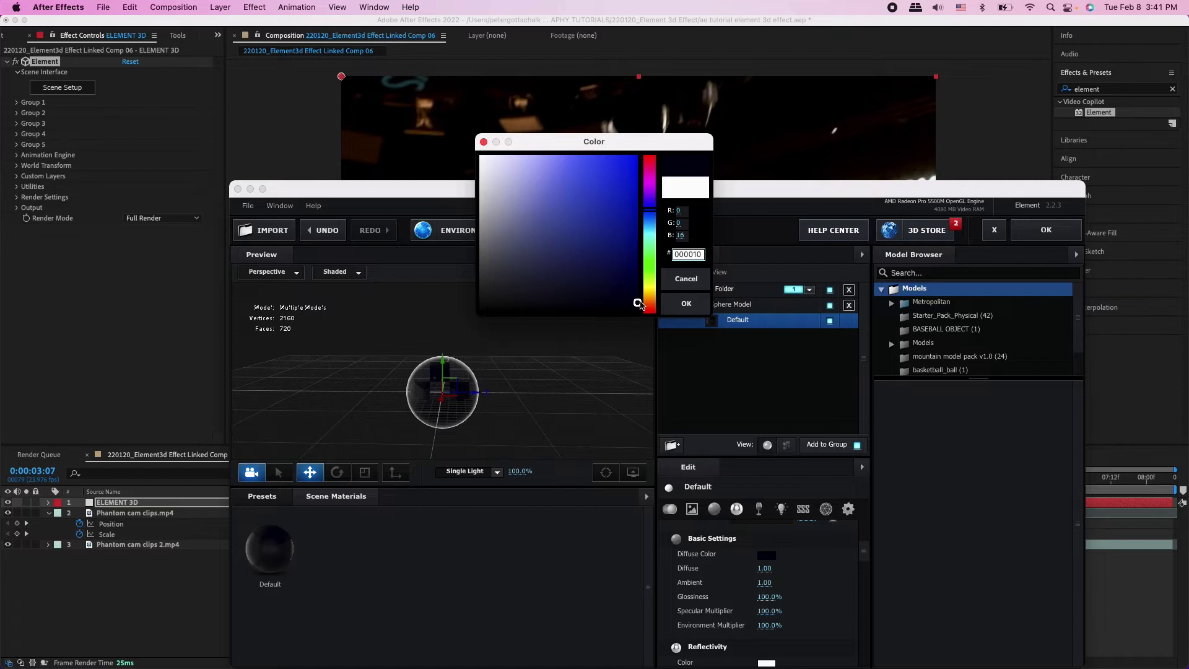
{"action": "left_click", "coordinate": [687, 303]}
Step: Set the material's Diffuse to 0.00, reduce Ambient, and set Glossiness, Specular Multiplier and Environment Multiplier to 0.0%
{"action": "left_click_drag", "start_coordinate": [768, 570], "coordinate": [663, 571]}
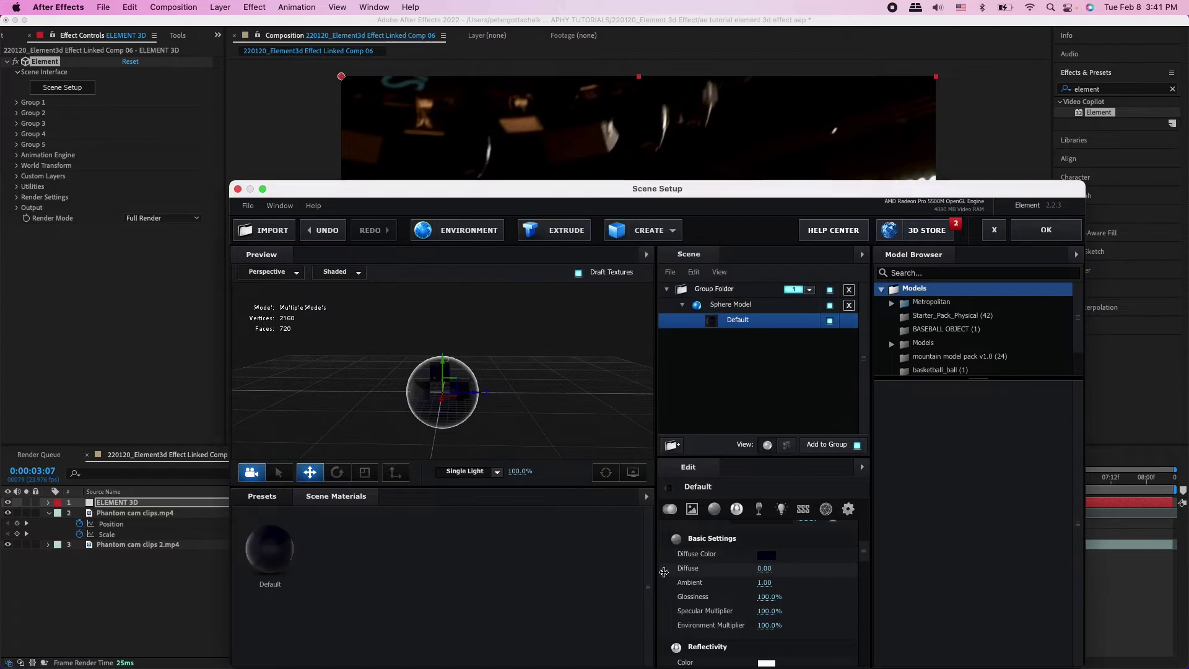
{"action": "left_click_drag", "start_coordinate": [767, 582], "coordinate": [638, 587]}
{"action": "left_click_drag", "start_coordinate": [771, 597], "coordinate": [663, 603]}
{"action": "left_click_drag", "start_coordinate": [763, 610], "coordinate": [690, 626]}
Step: Set the Default material's Illumination intensity to 100%
{"action": "scroll", "coordinate": [691, 602], "scroll_direction": "down", "scroll_amount": 1}
{"action": "scroll", "coordinate": [689, 601], "scroll_direction": "down", "scroll_amount": 5}
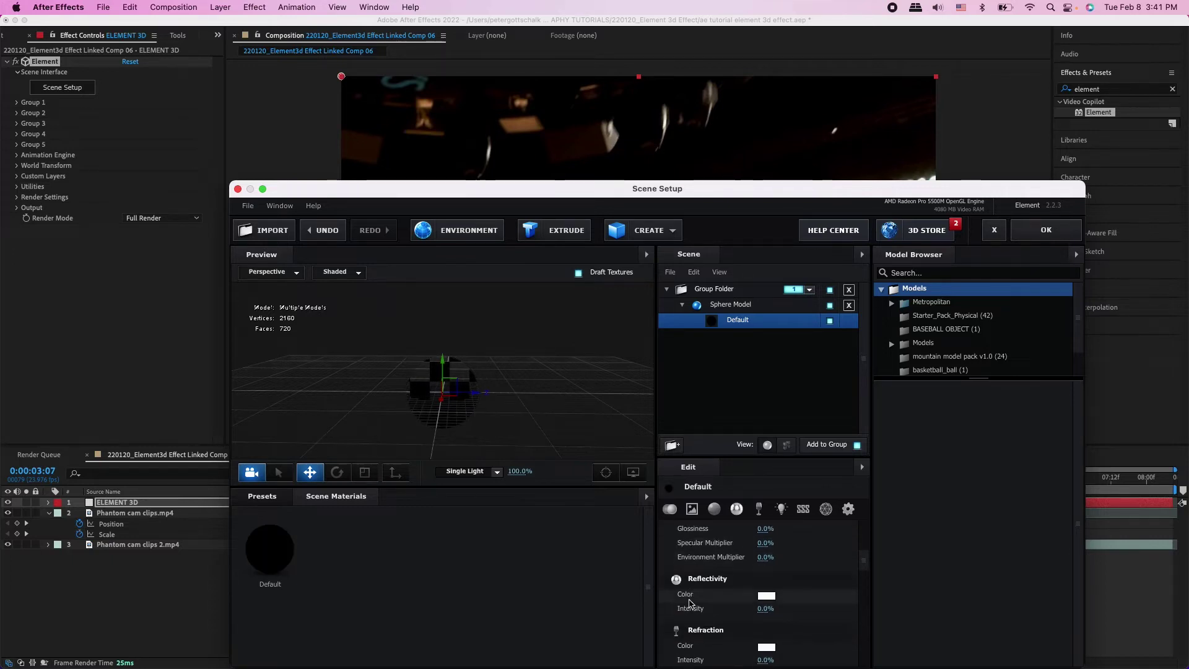
{"action": "scroll", "coordinate": [689, 602], "scroll_direction": "down", "scroll_amount": 1}
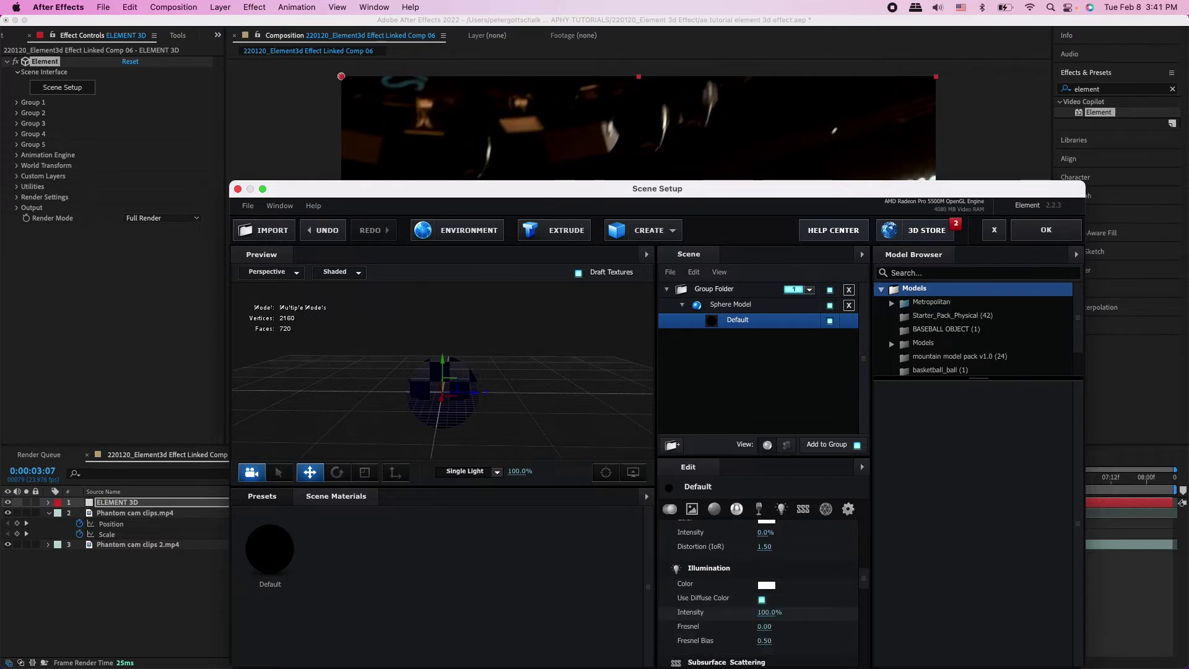
Step: Disable Visible to Reflections, Cast Shadow and Receive Shadow for the Default material and set its AO Mode to Ignore
{"action": "scroll", "coordinate": [727, 585], "scroll_direction": "down", "scroll_amount": 5}
{"action": "scroll", "coordinate": [727, 585], "scroll_direction": "down", "scroll_amount": 6}
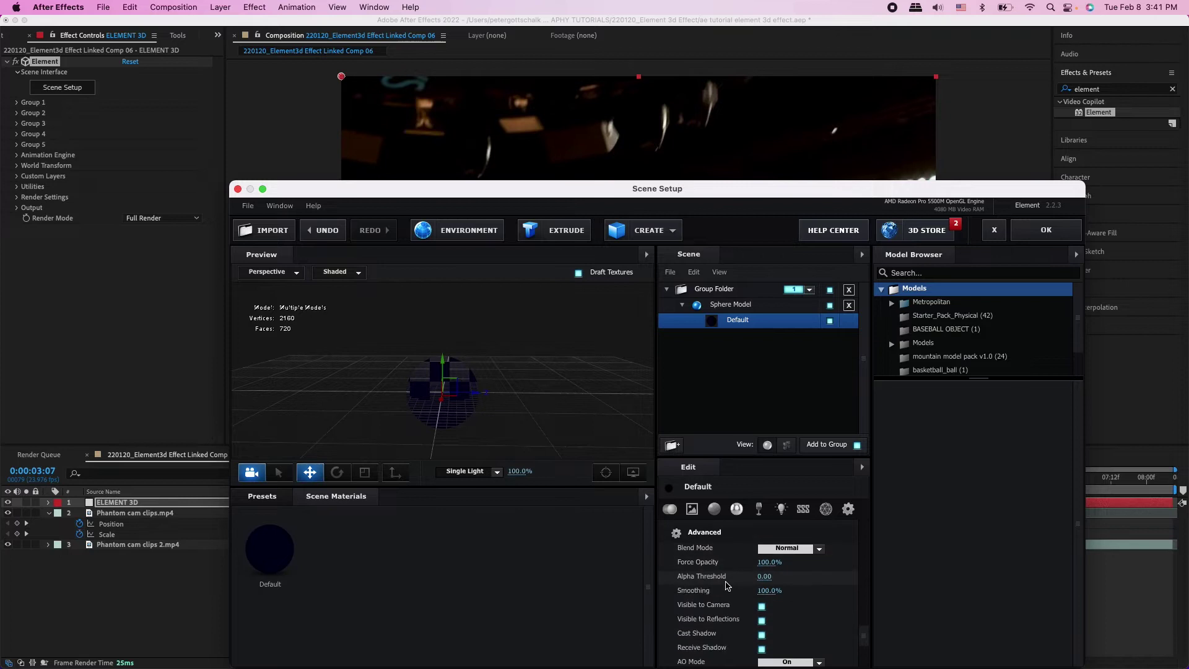
{"action": "left_click", "coordinate": [761, 599]}
{"action": "left_click", "coordinate": [762, 614]}
{"action": "left_click", "coordinate": [761, 627]}
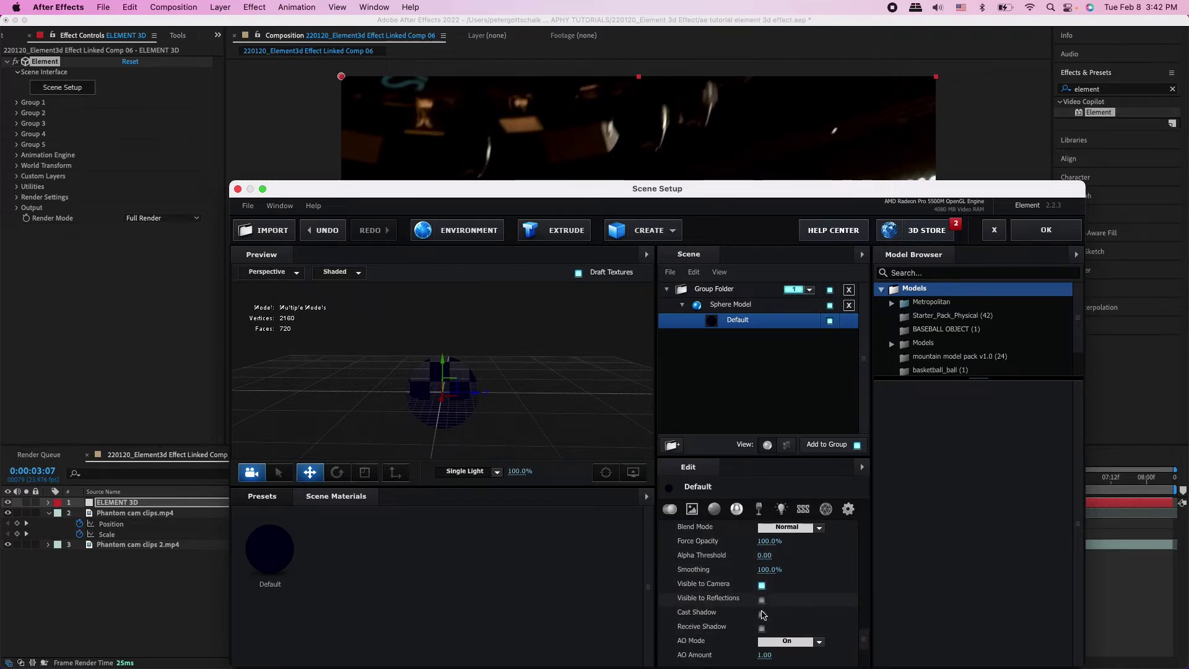
{"action": "scroll", "coordinate": [763, 635], "scroll_direction": "down", "scroll_amount": 2}
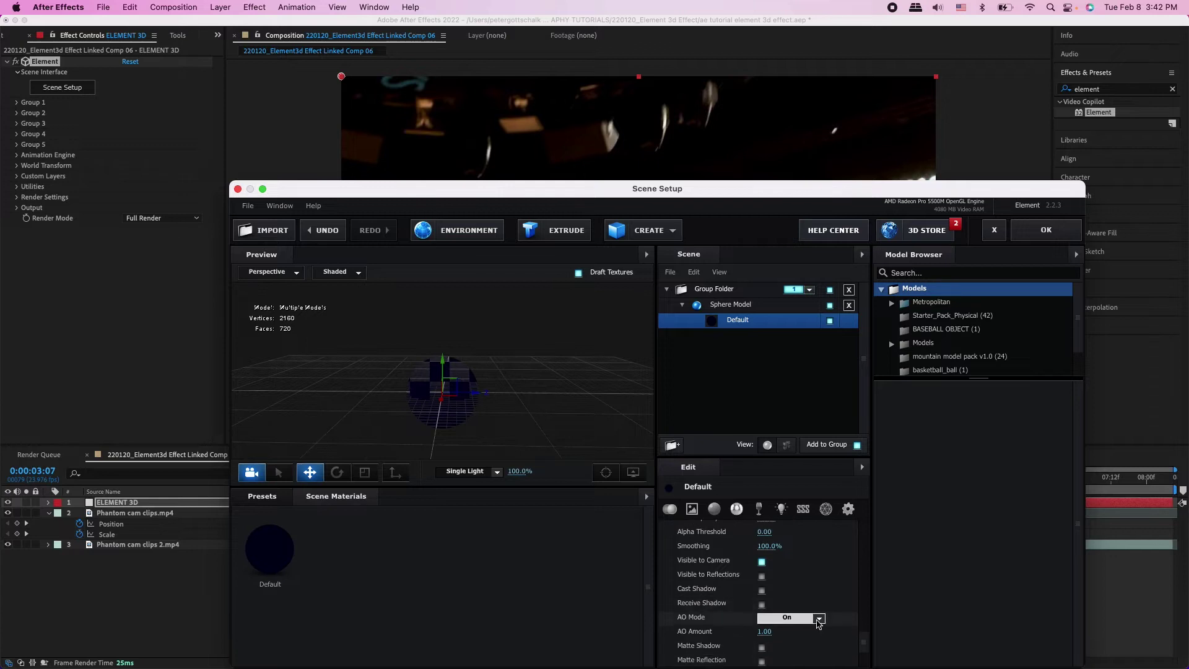
{"action": "left_click", "coordinate": [808, 618]}
{"action": "left_click", "coordinate": [799, 635]}
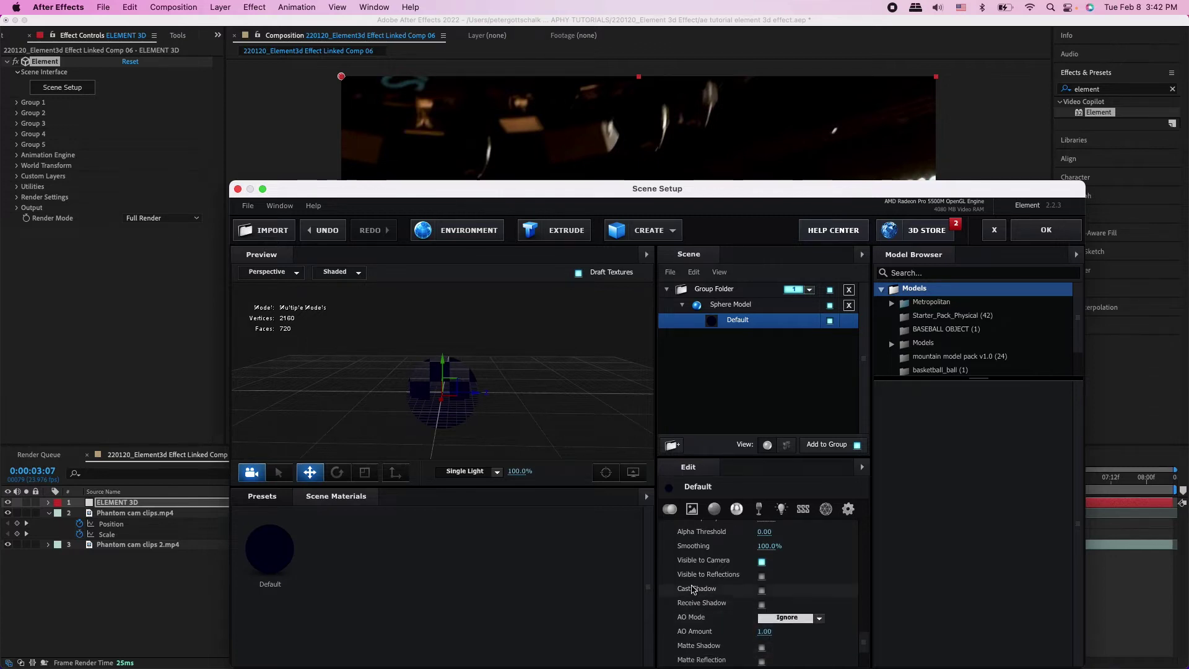
{"action": "scroll", "coordinate": [693, 589], "scroll_direction": "down", "scroll_amount": 5}
{"action": "scroll", "coordinate": [703, 600], "scroll_direction": "up", "scroll_amount": 10}
{"action": "scroll", "coordinate": [703, 599], "scroll_direction": "up", "scroll_amount": 5}
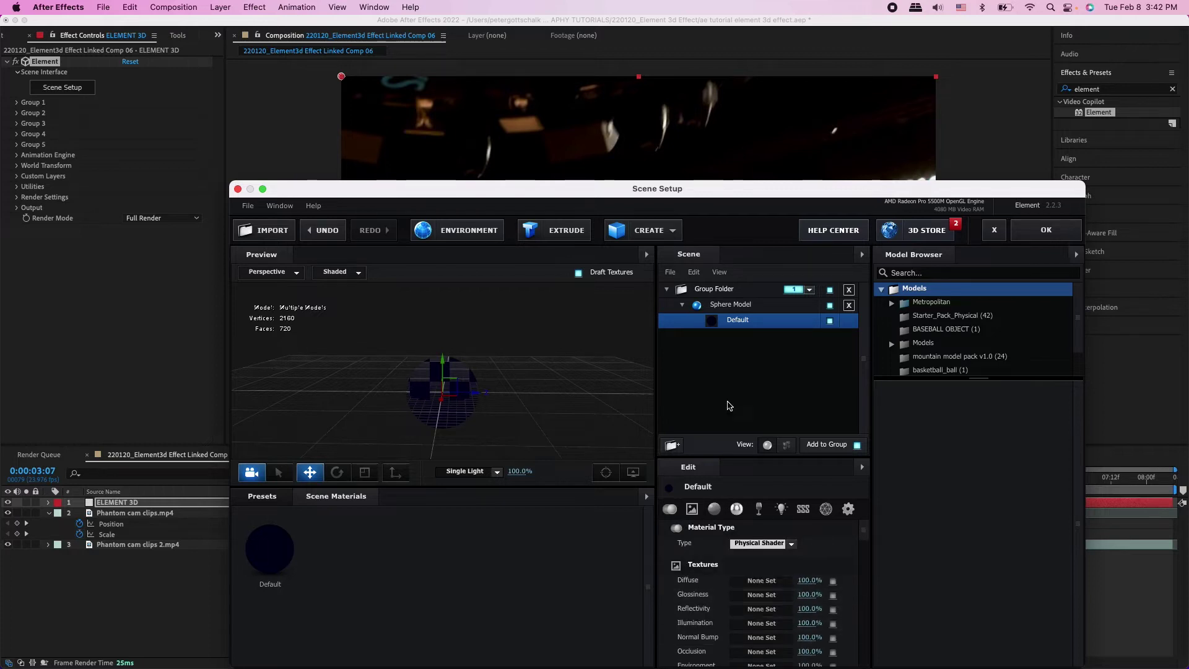
Step: Scale the Sphere Model to 10000% on all axes so it surrounds the scene, and inspect it in the preview
{"action": "left_click", "coordinate": [706, 308]}
{"action": "left_click", "coordinate": [683, 305]}
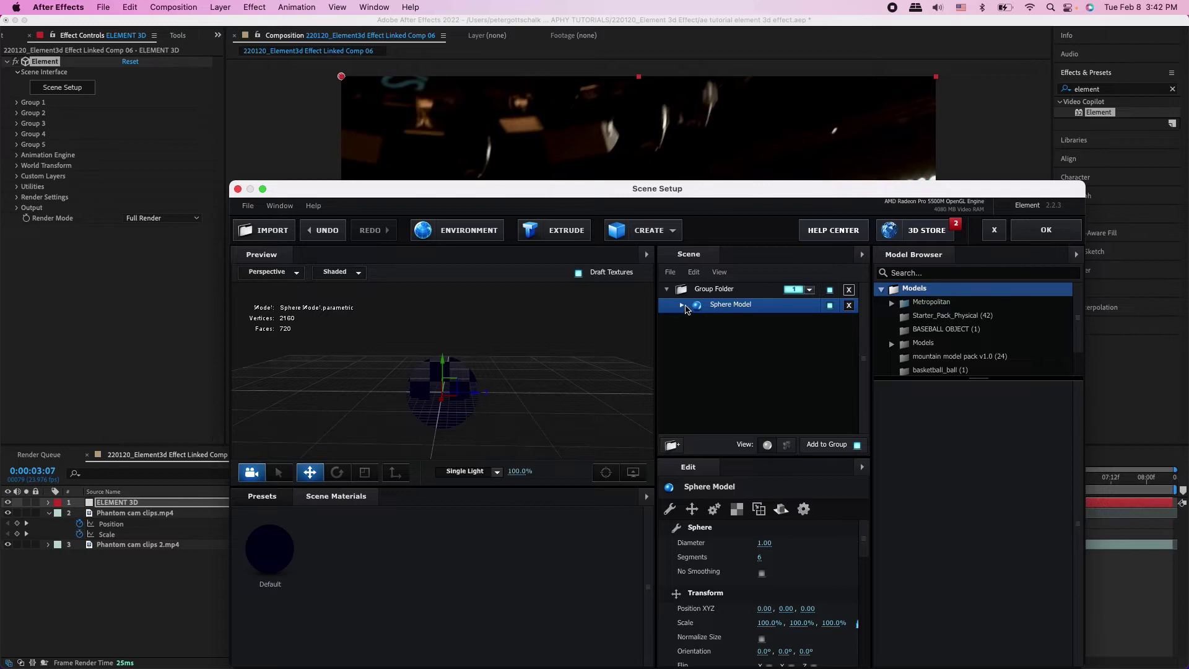
{"action": "scroll", "coordinate": [772, 621], "scroll_direction": "down", "scroll_amount": 3}
{"action": "left_click", "coordinate": [768, 583]}
{"action": "type", "text": "10000"}
{"action": "key", "text": "Return"}
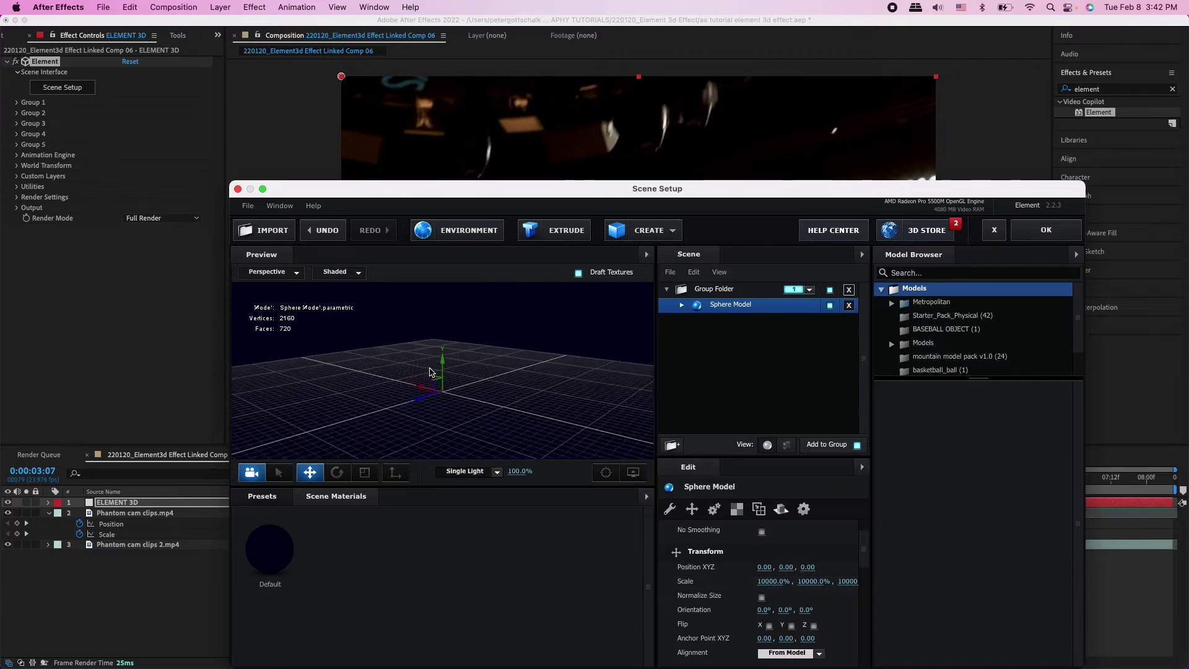
{"action": "left_click_drag", "start_coordinate": [432, 372], "coordinate": [508, 366]}
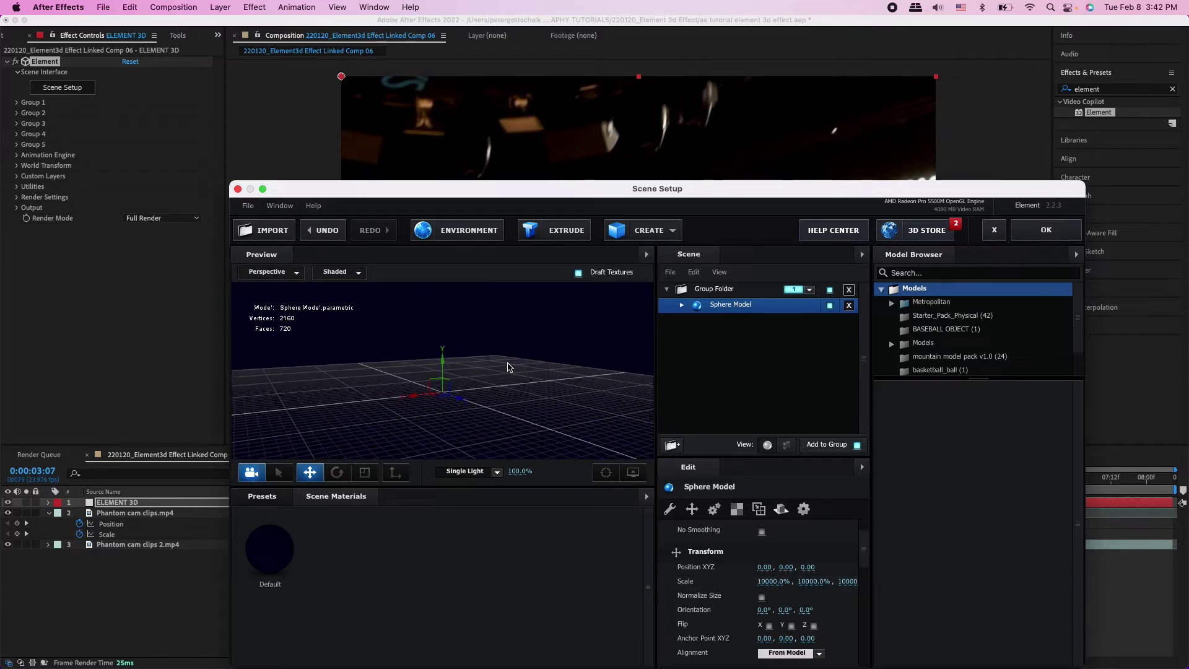
{"action": "left_click_drag", "start_coordinate": [507, 367], "coordinate": [605, 392]}
{"action": "left_click_drag", "start_coordinate": [589, 284], "coordinate": [781, 337]}
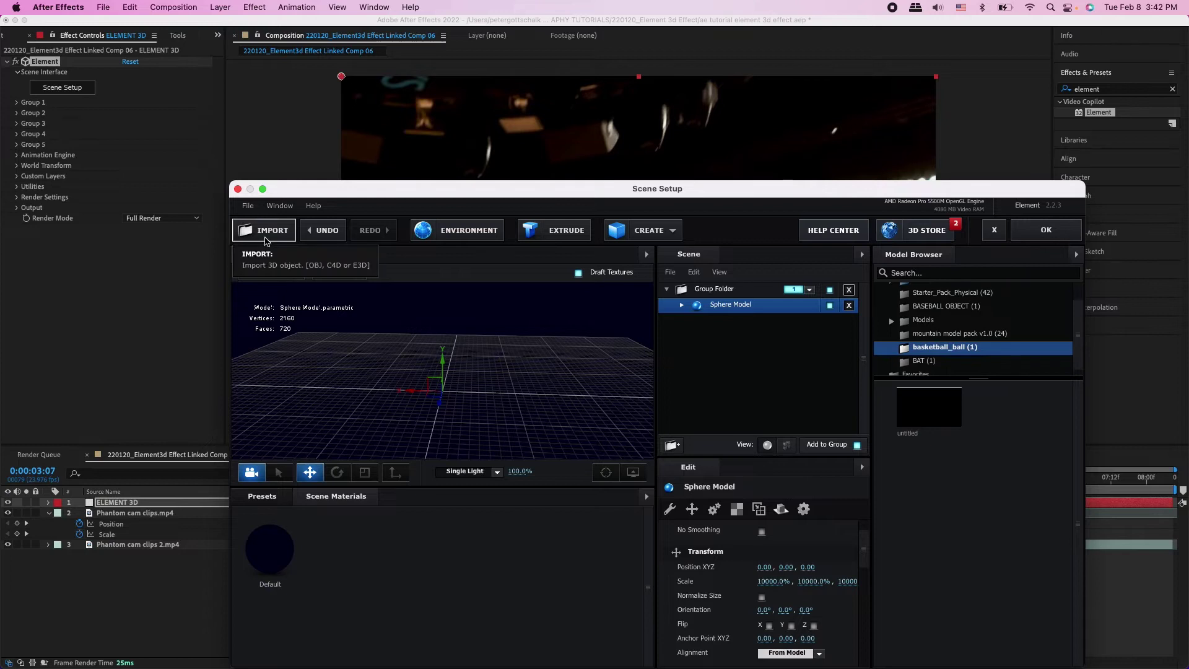
Step: Import the 3D object bball.obj from the basketball_ball folder on the T7 Touch drive, accepting the default import preferences
{"action": "left_click", "coordinate": [265, 235]}
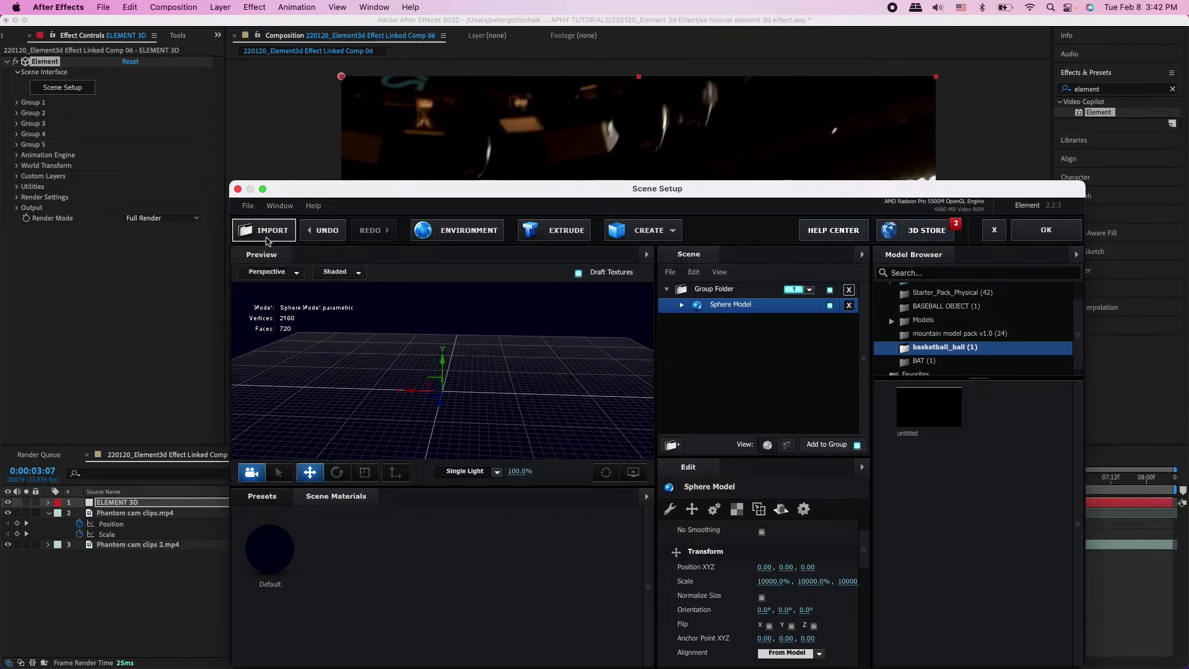
{"action": "left_click", "coordinate": [329, 446]}
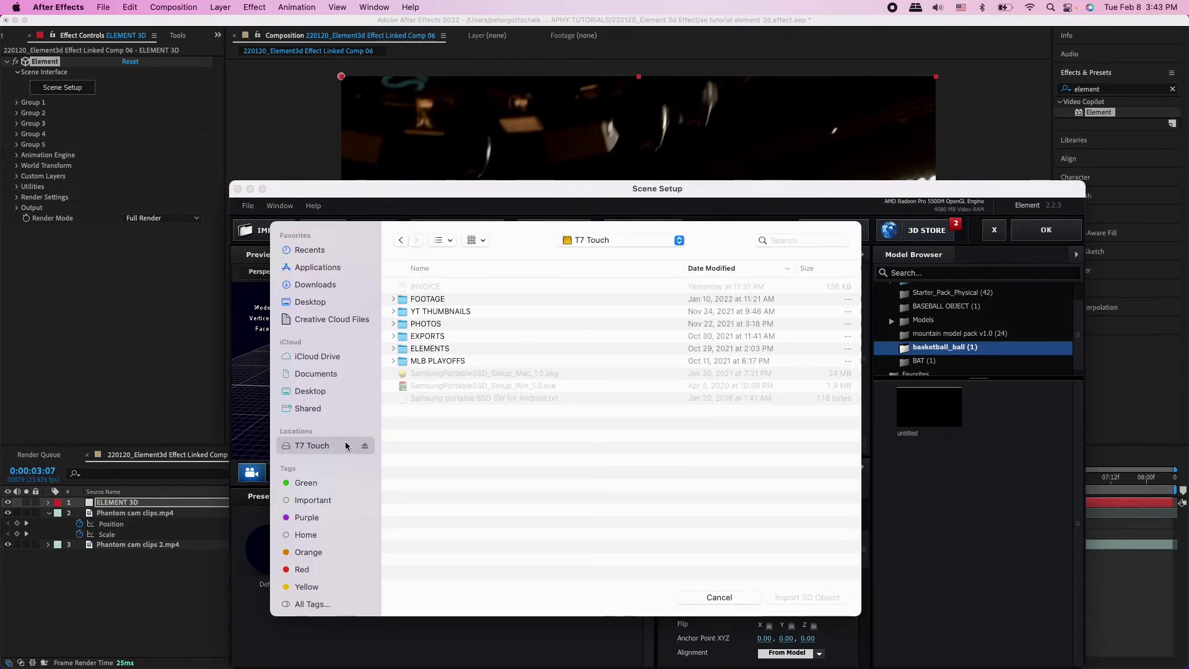
{"action": "left_click", "coordinate": [430, 349]}
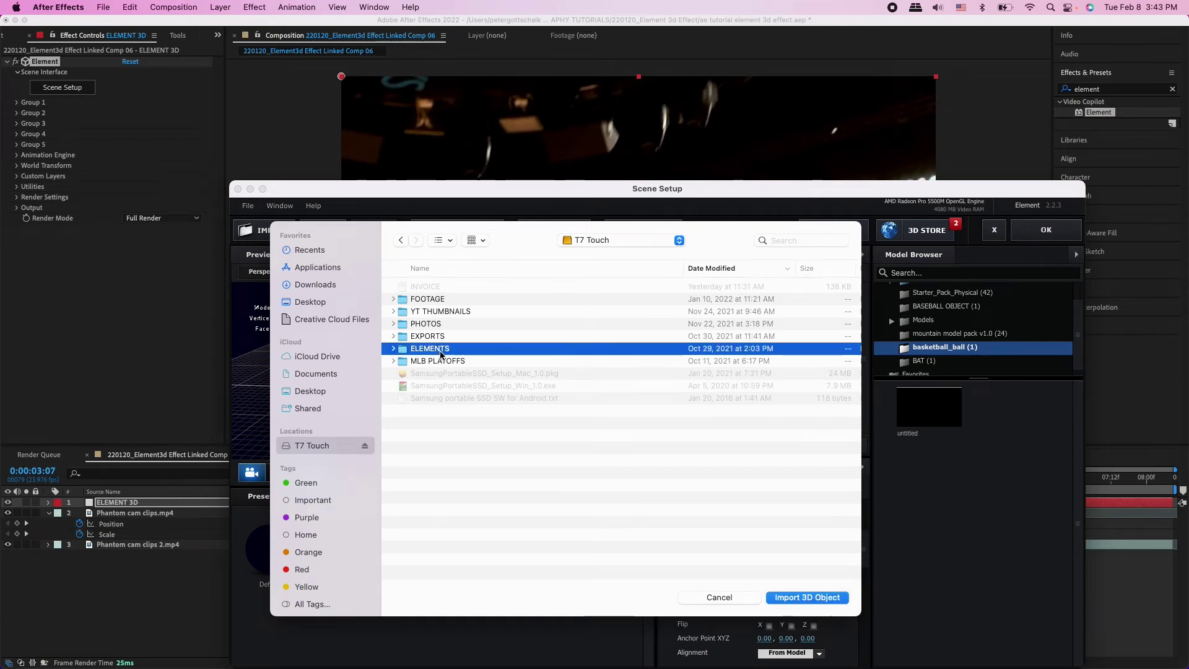
{"action": "double_click", "coordinate": [430, 349]}
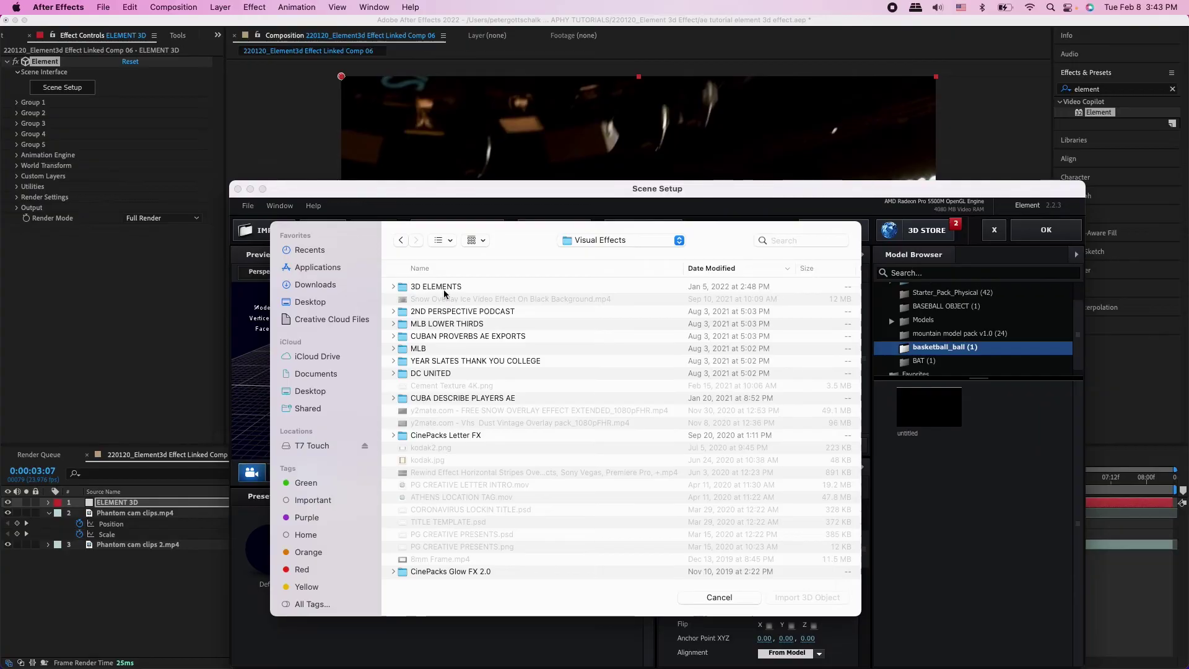
{"action": "left_click", "coordinate": [444, 289]}
{"action": "double_click", "coordinate": [445, 290]}
{"action": "double_click", "coordinate": [445, 310]}
{"action": "left_click", "coordinate": [441, 300]}
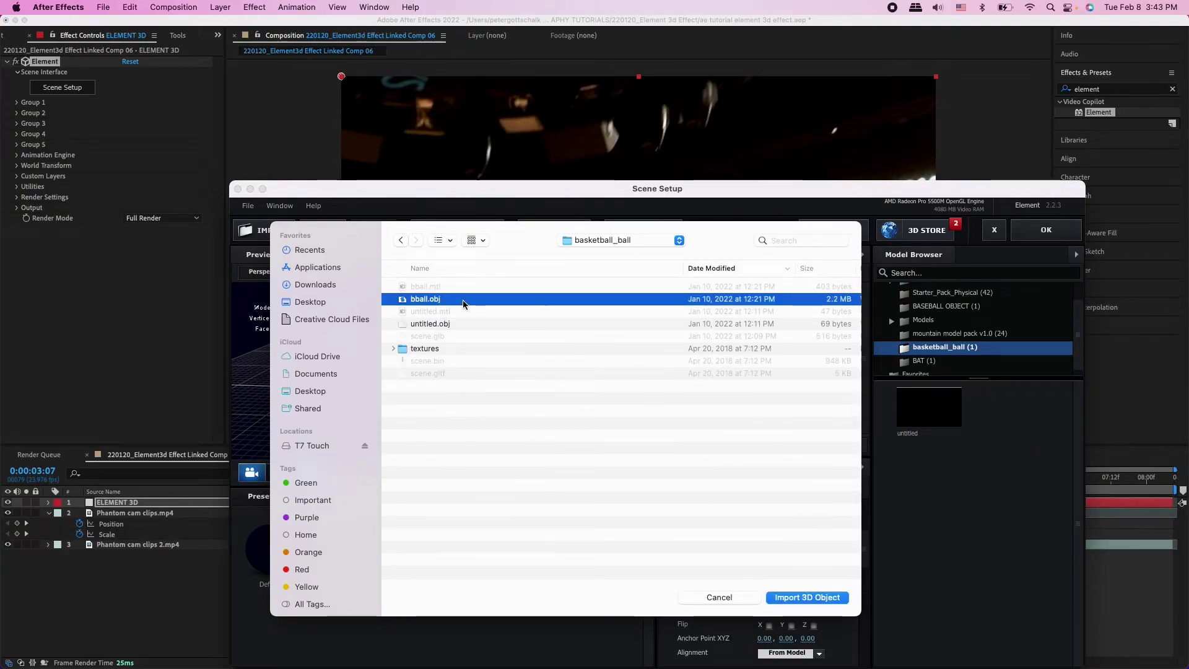
{"action": "double_click", "coordinate": [461, 299]}
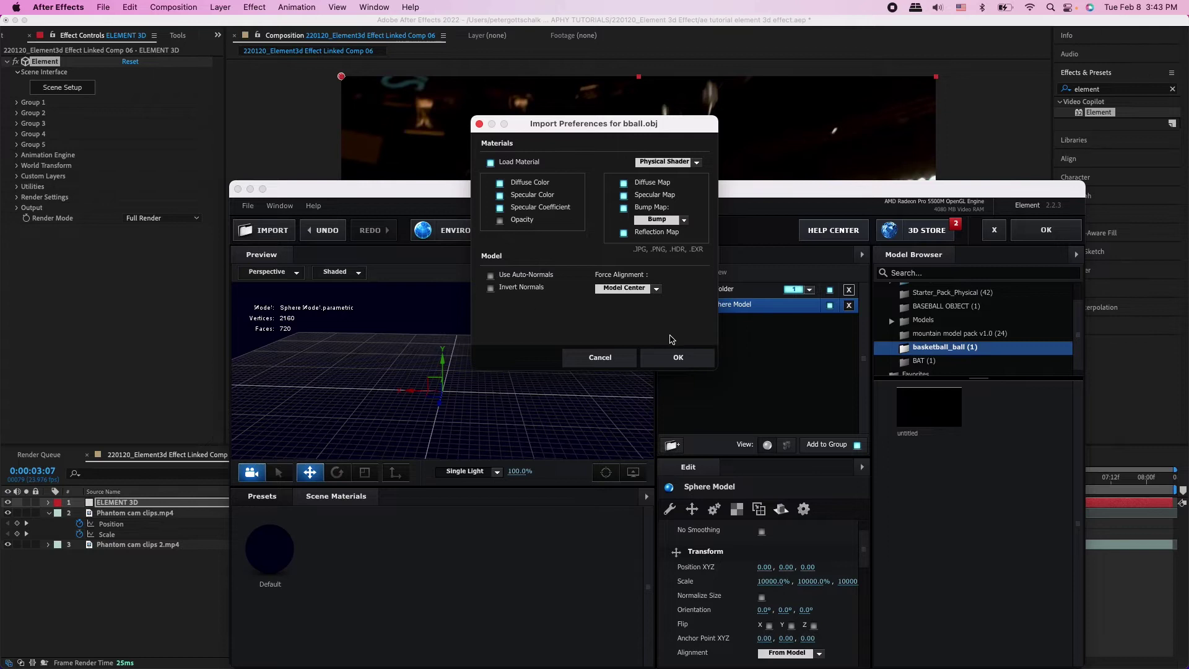
{"action": "left_click", "coordinate": [676, 357]}
Step: Inspect the bball model from several angles and assign its auxiliary animation to Channel 1
{"action": "left_click_drag", "start_coordinate": [441, 408], "coordinate": [363, 425]}
{"action": "scroll", "coordinate": [477, 414], "scroll_direction": "down", "scroll_amount": 5}
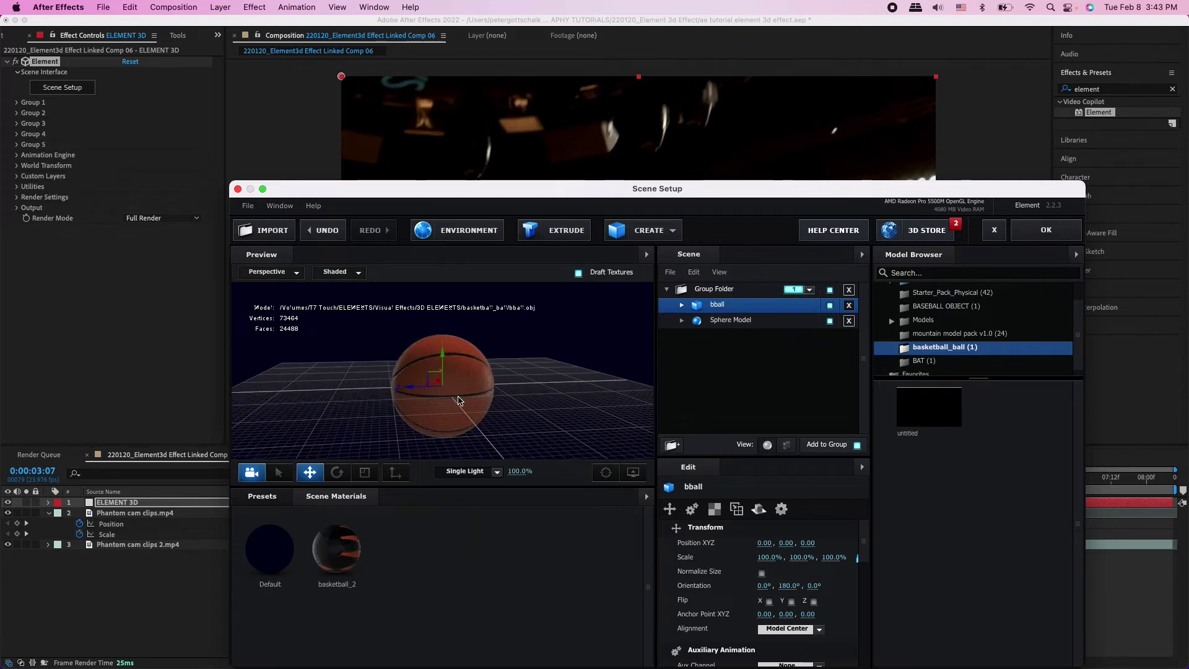
{"action": "left_click_drag", "start_coordinate": [512, 374], "coordinate": [566, 403]}
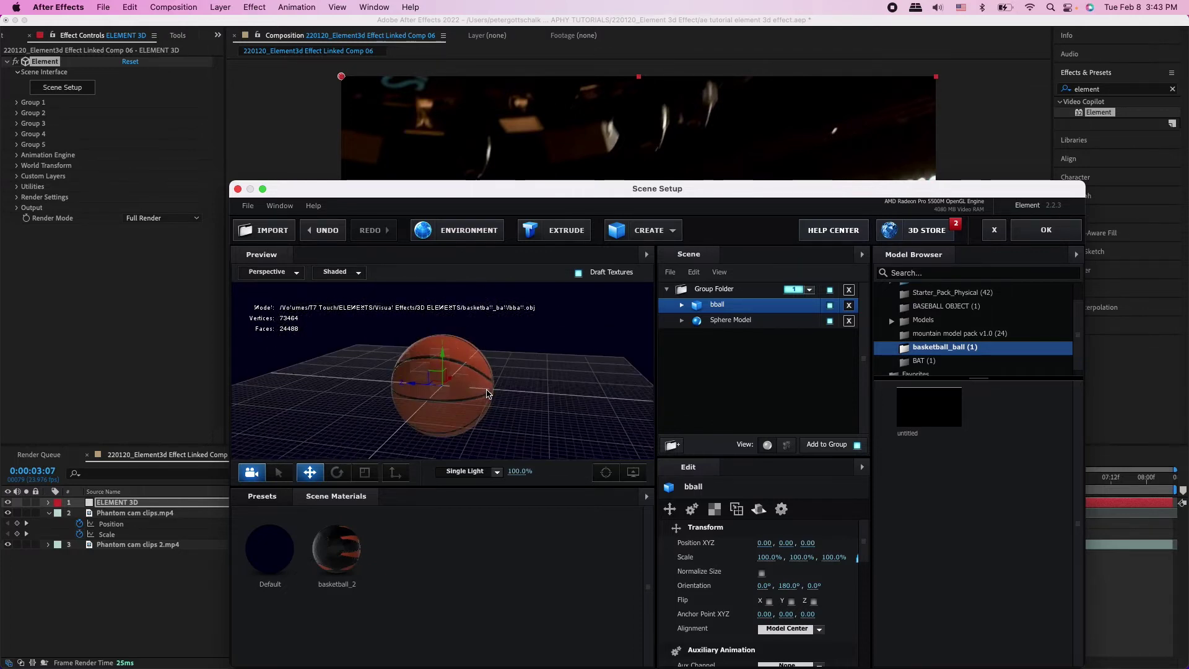
{"action": "left_click_drag", "start_coordinate": [525, 404], "coordinate": [549, 411]}
{"action": "scroll", "coordinate": [700, 584], "scroll_direction": "down", "scroll_amount": 3}
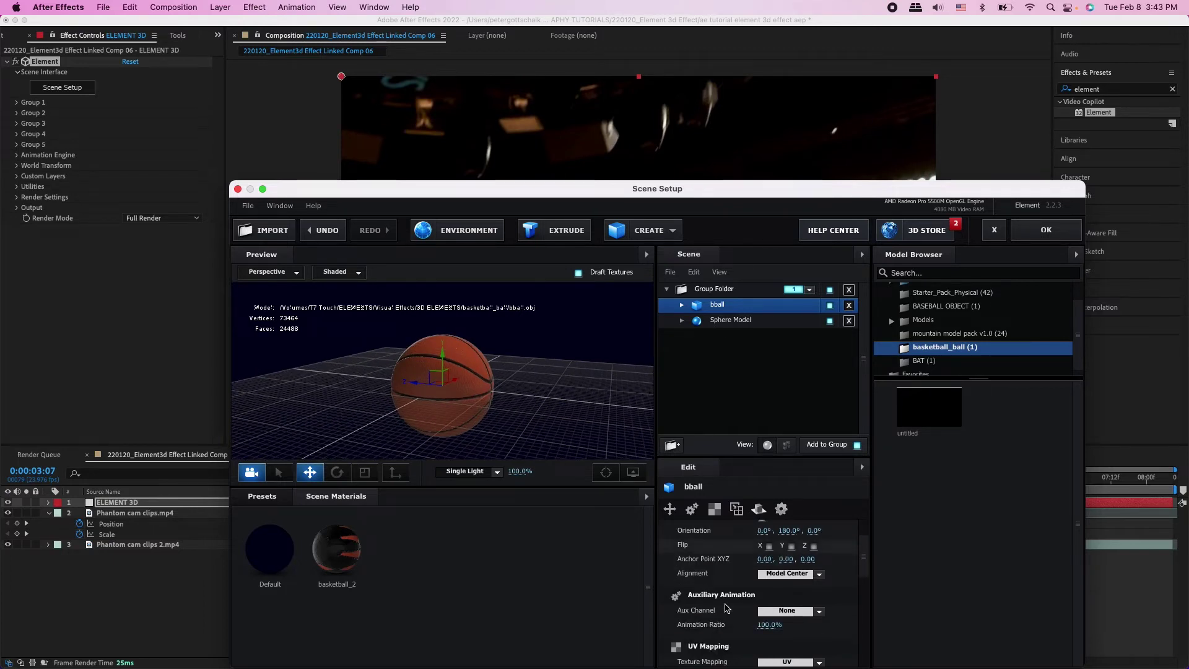
{"action": "left_click", "coordinate": [785, 603]}
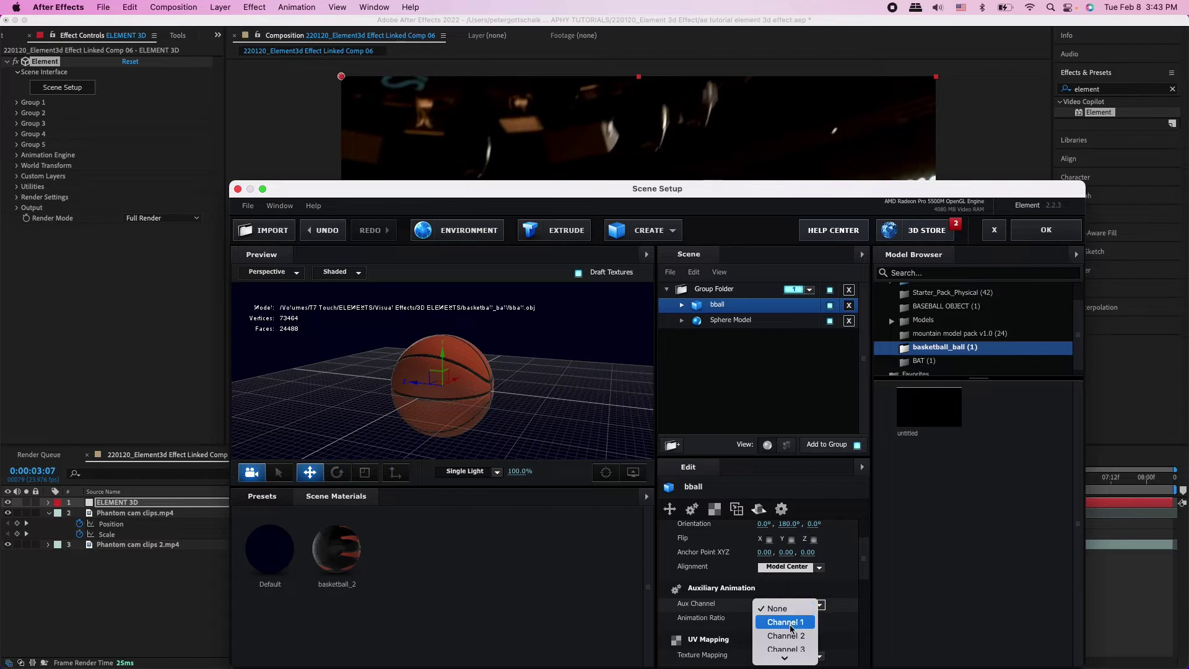
{"action": "left_click", "coordinate": [785, 622]}
Step: Assign the Sphere Model's auxiliary animation to Channel 2 and accept the scene setup
{"action": "left_click", "coordinate": [764, 327]}
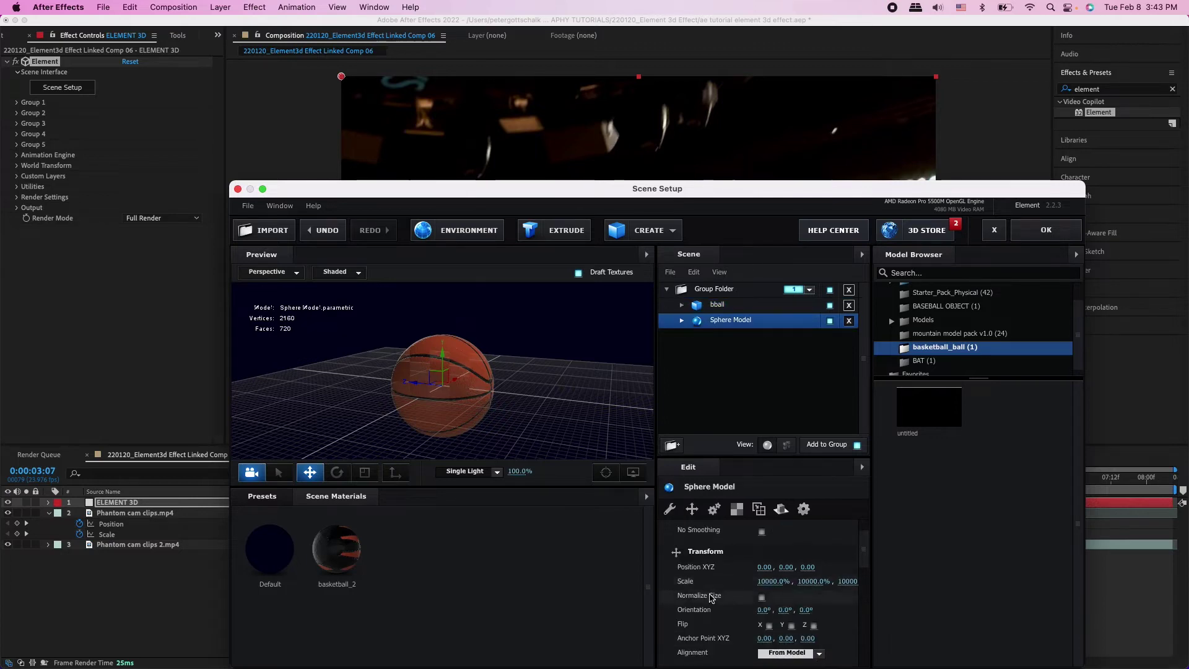
{"action": "scroll", "coordinate": [711, 598], "scroll_direction": "down", "scroll_amount": 5}
{"action": "left_click", "coordinate": [790, 582]}
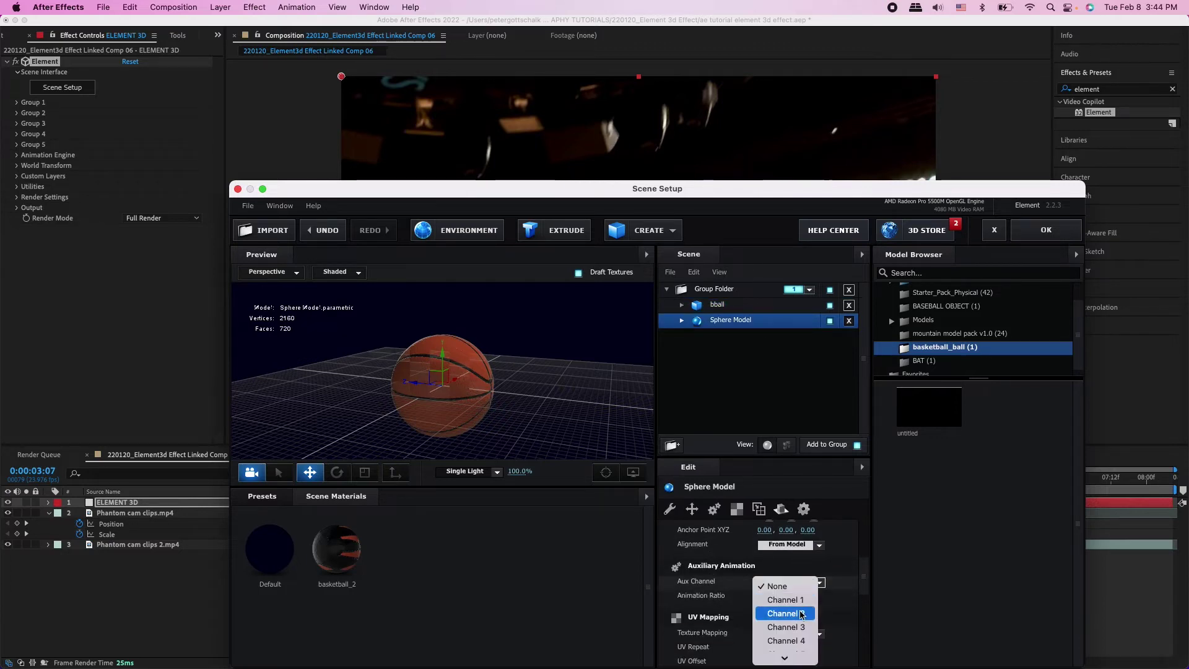
{"action": "left_click", "coordinate": [784, 614]}
{"action": "left_click", "coordinate": [1046, 230]}
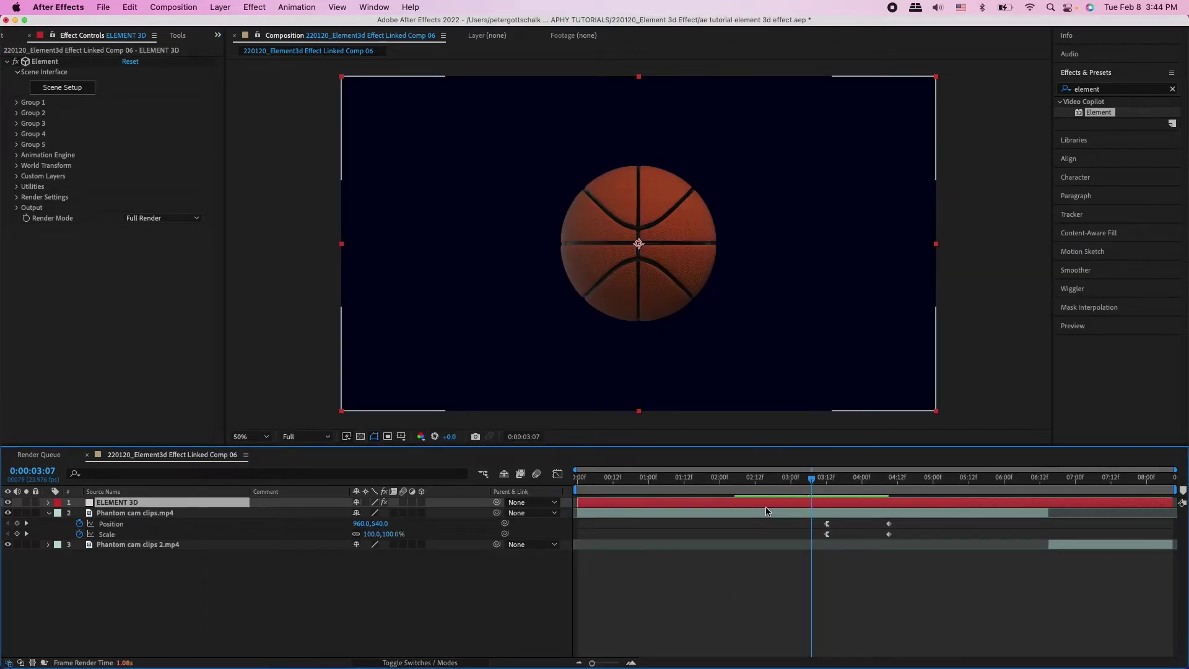
Step: Trim the start of the ELEMENT 3D layer to the first zoom keyframes at 0:00:03:12
{"action": "left_click_drag", "start_coordinate": [825, 480], "coordinate": [828, 480]}
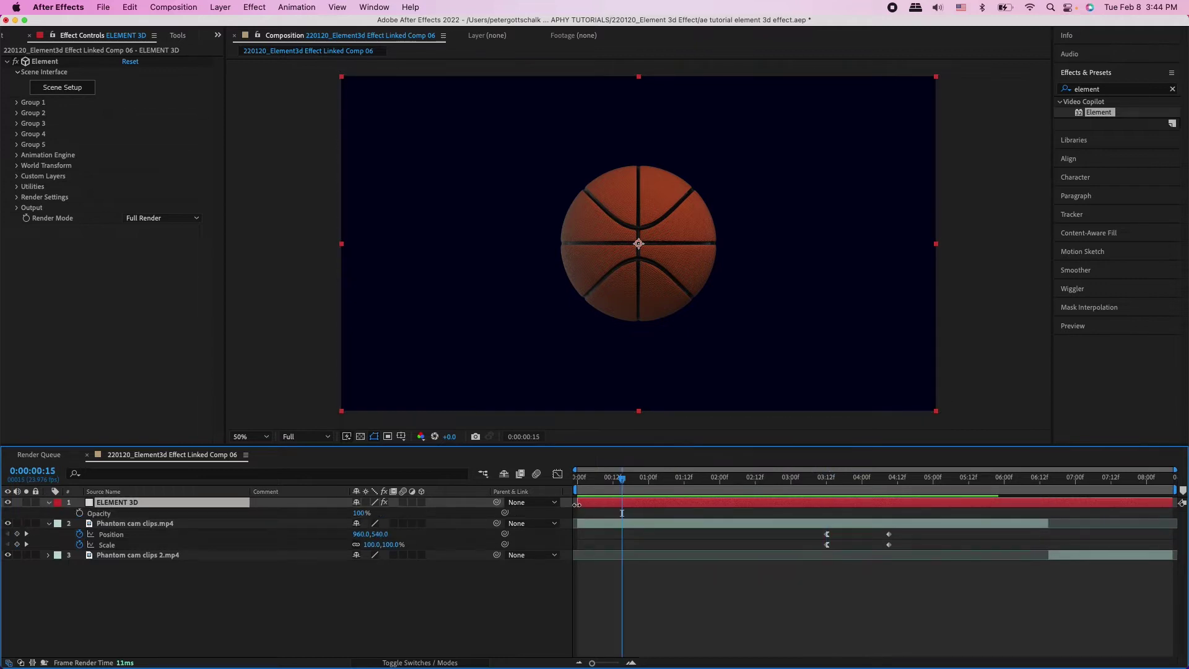
{"action": "left_click_drag", "start_coordinate": [577, 504], "coordinate": [826, 518]}
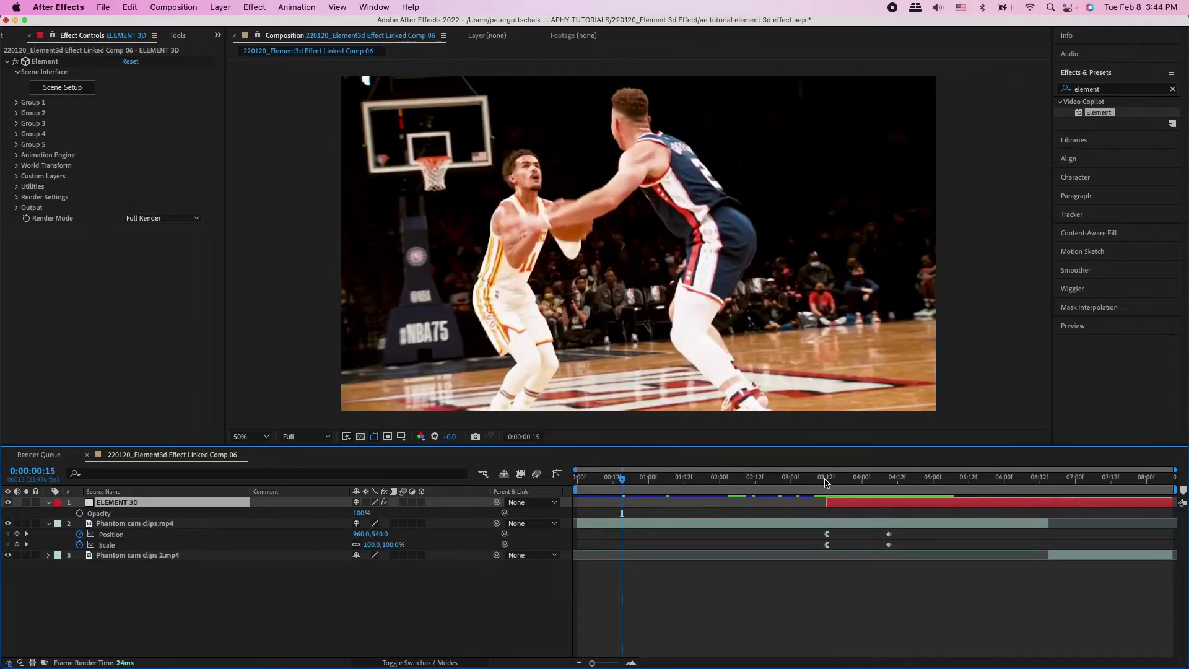
Step: At 0:00:03:12, set the Channel 1 Force Opacity in Group 1's auxiliary channels to 50%
{"action": "left_click", "coordinate": [828, 479]}
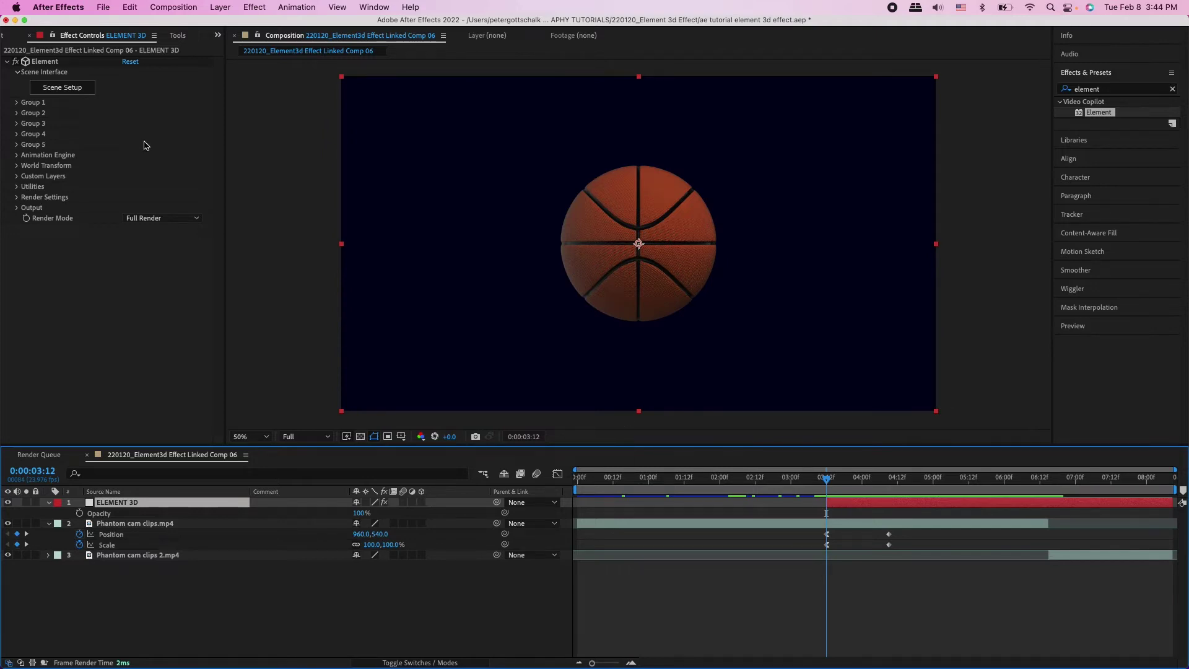
{"action": "left_click", "coordinate": [16, 103]}
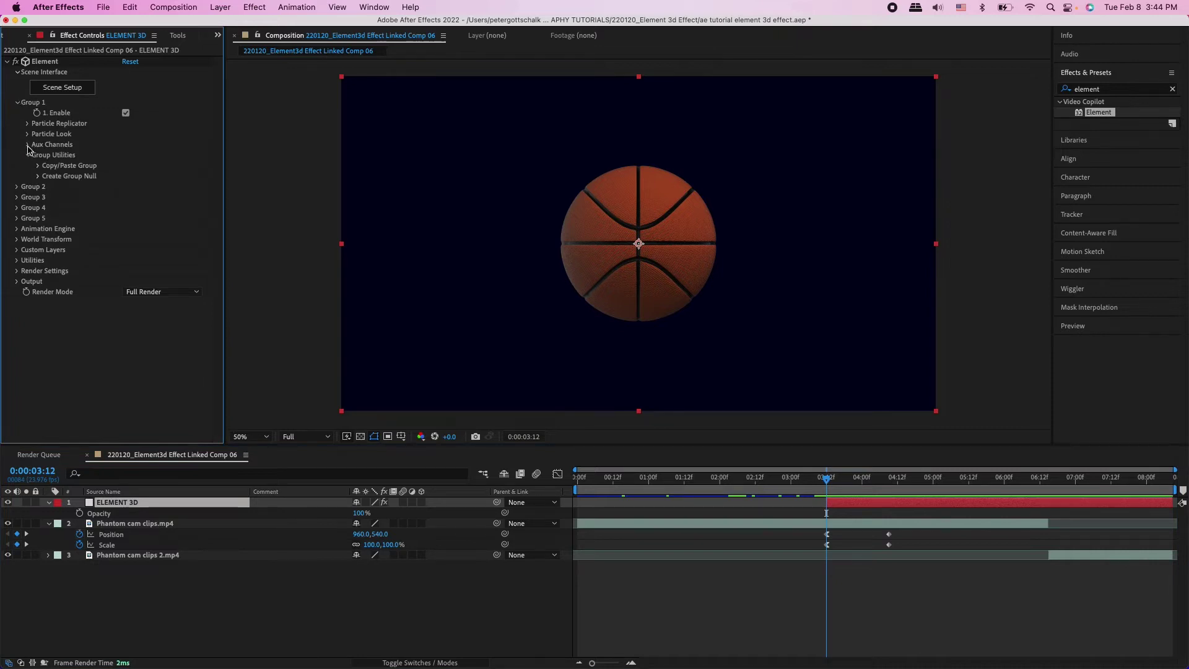
{"action": "left_click", "coordinate": [27, 145]}
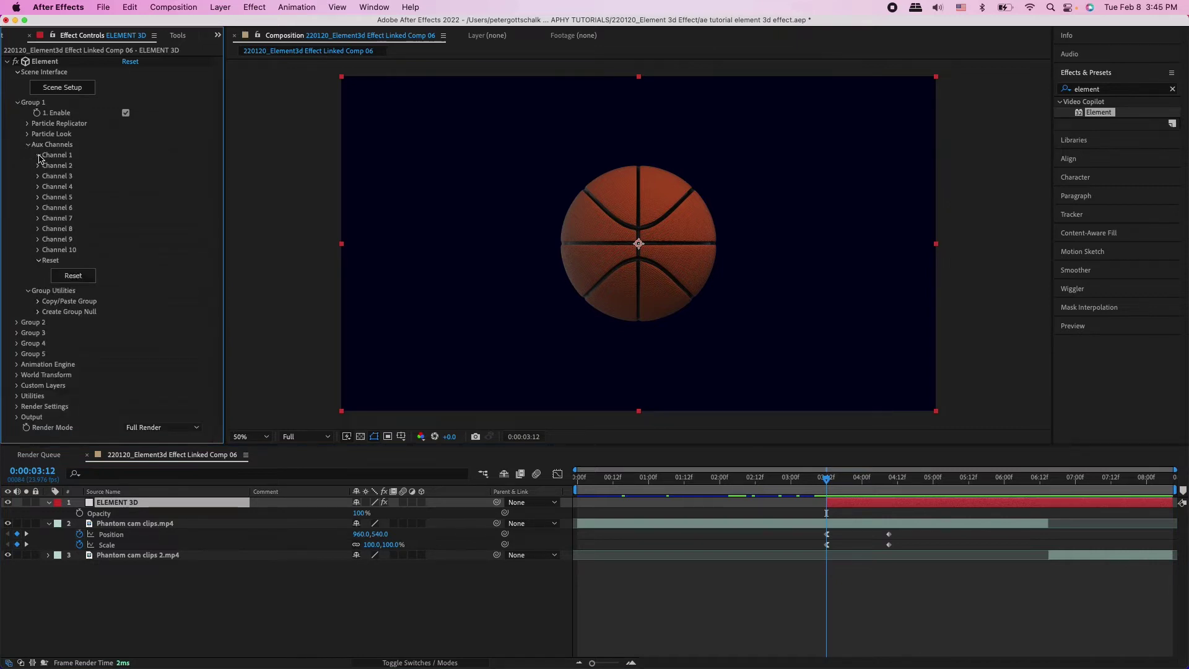
{"action": "left_click", "coordinate": [38, 156]}
{"action": "left_click", "coordinate": [134, 230]}
{"action": "key", "text": "Return"}
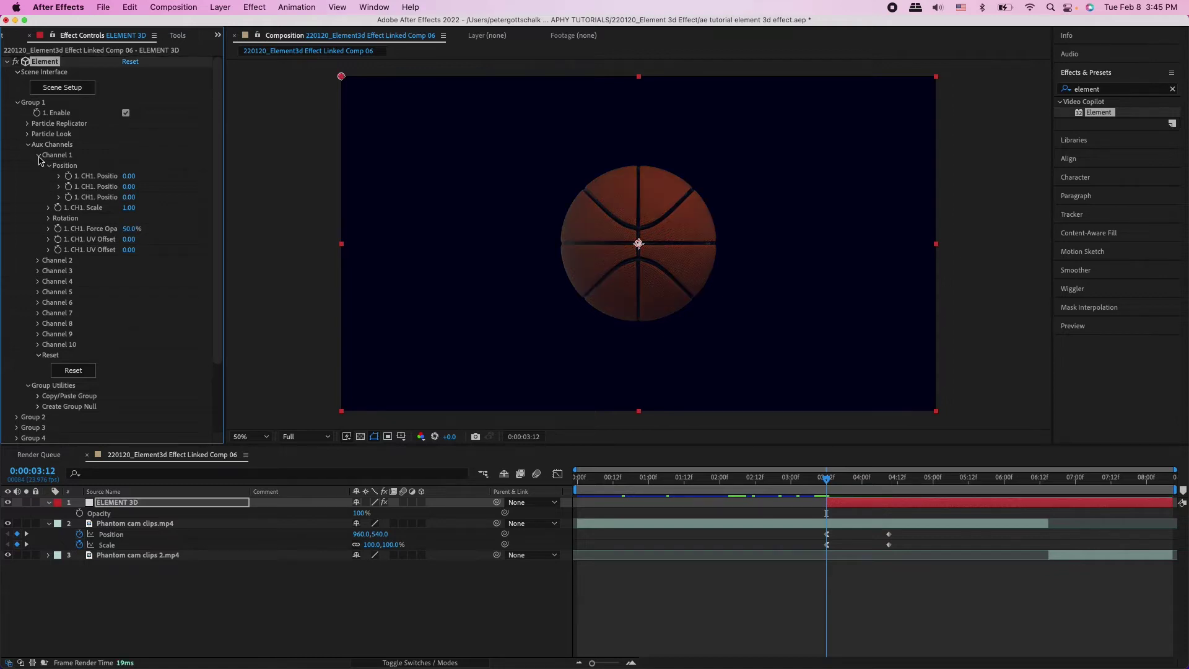
Step: Set the Channel 2 Force Opacity to 0% to hide the dark sphere
{"action": "left_click", "coordinate": [38, 261]}
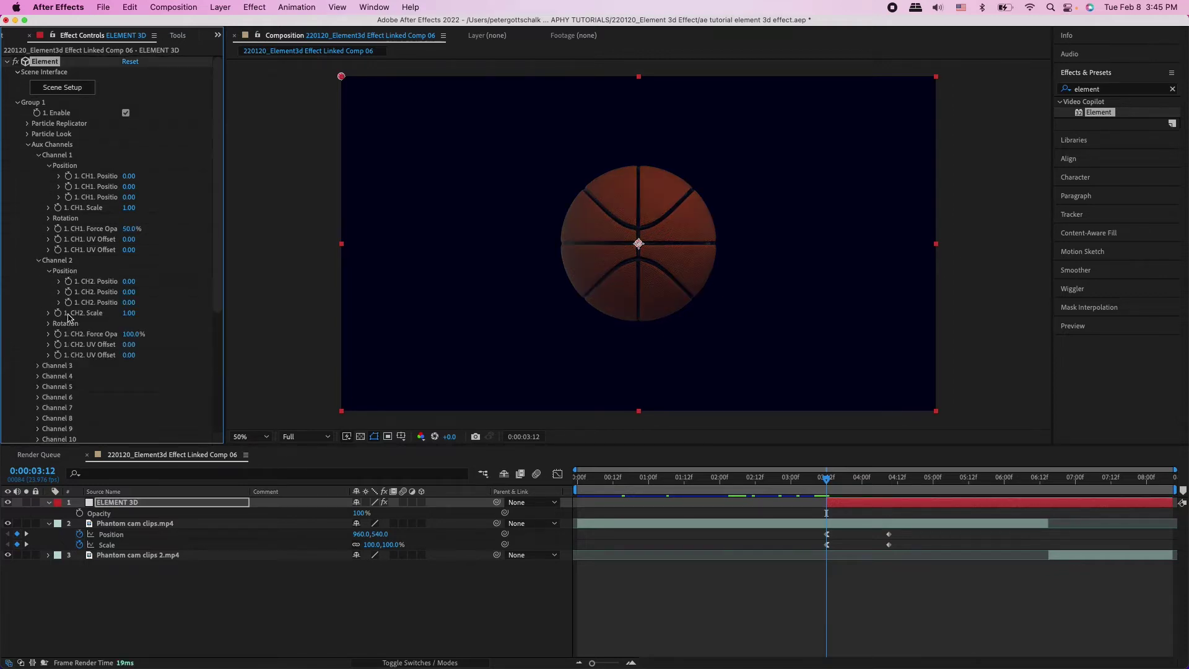
{"action": "left_click", "coordinate": [131, 336]}
{"action": "key", "text": "Return"}
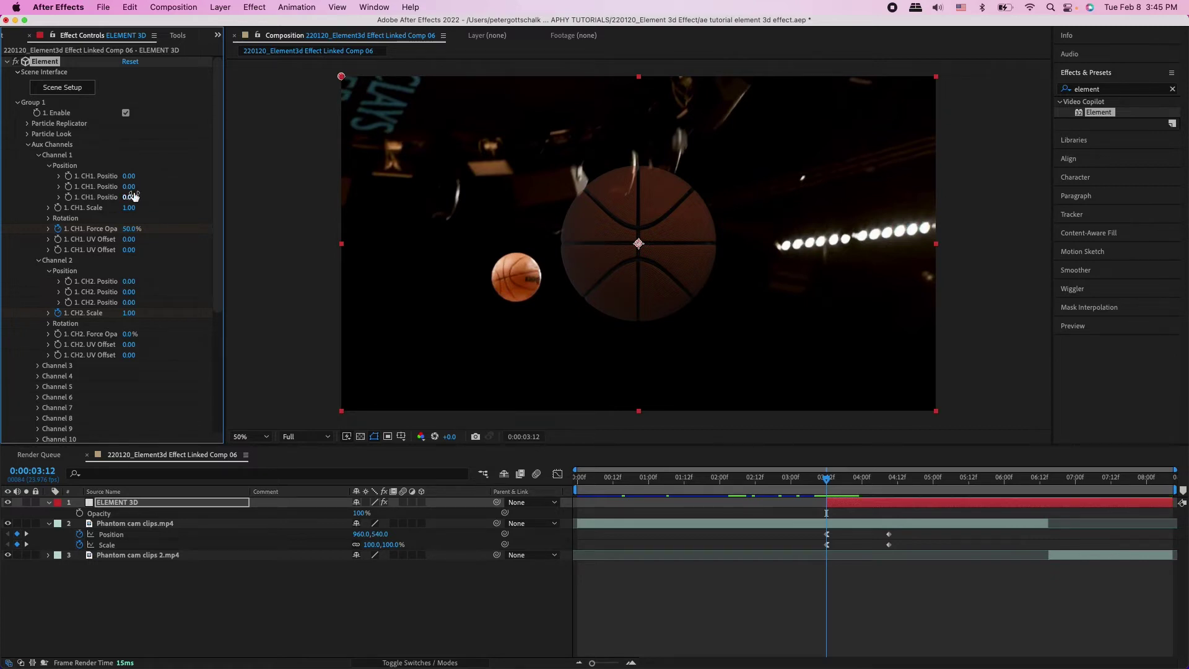
Step: Match the 3D basketball to the footage ball with Channel 1 Position -1.57, 0.43, Scale 0.32, Rotation Y -22° and Z -16°
{"action": "left_click_drag", "start_coordinate": [129, 176], "coordinate": [157, 188]}
{"action": "left_click_drag", "start_coordinate": [130, 177], "coordinate": [141, 182]}
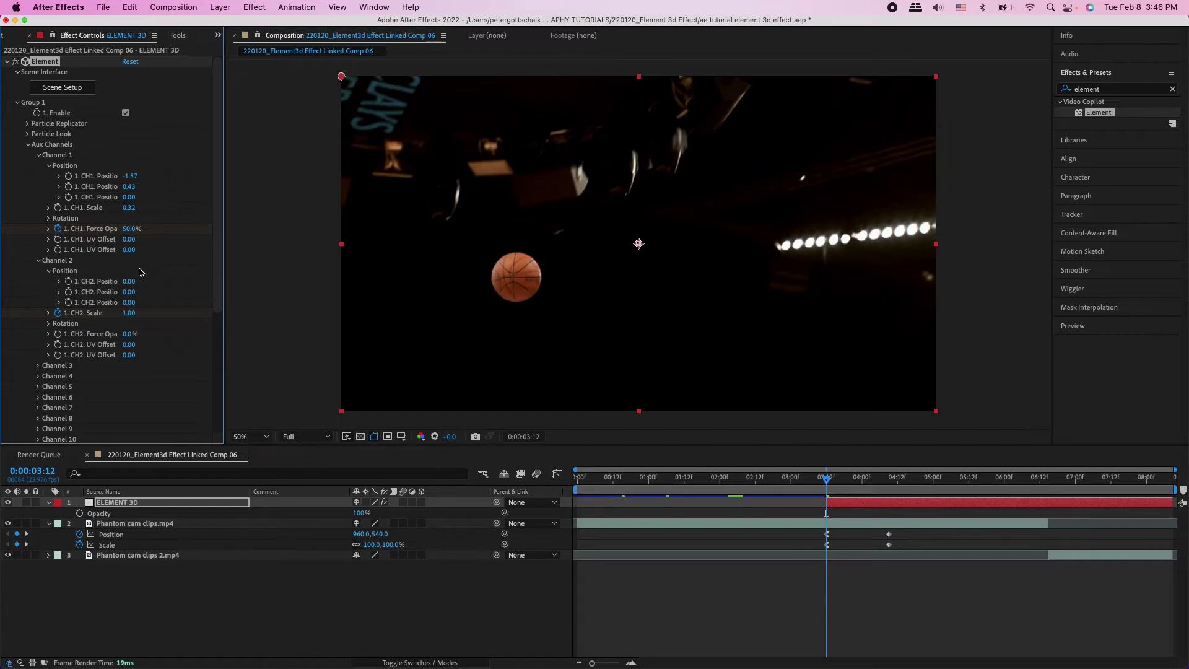
{"action": "left_click", "coordinate": [49, 218]}
{"action": "left_click_drag", "start_coordinate": [135, 239], "coordinate": [135, 256]}
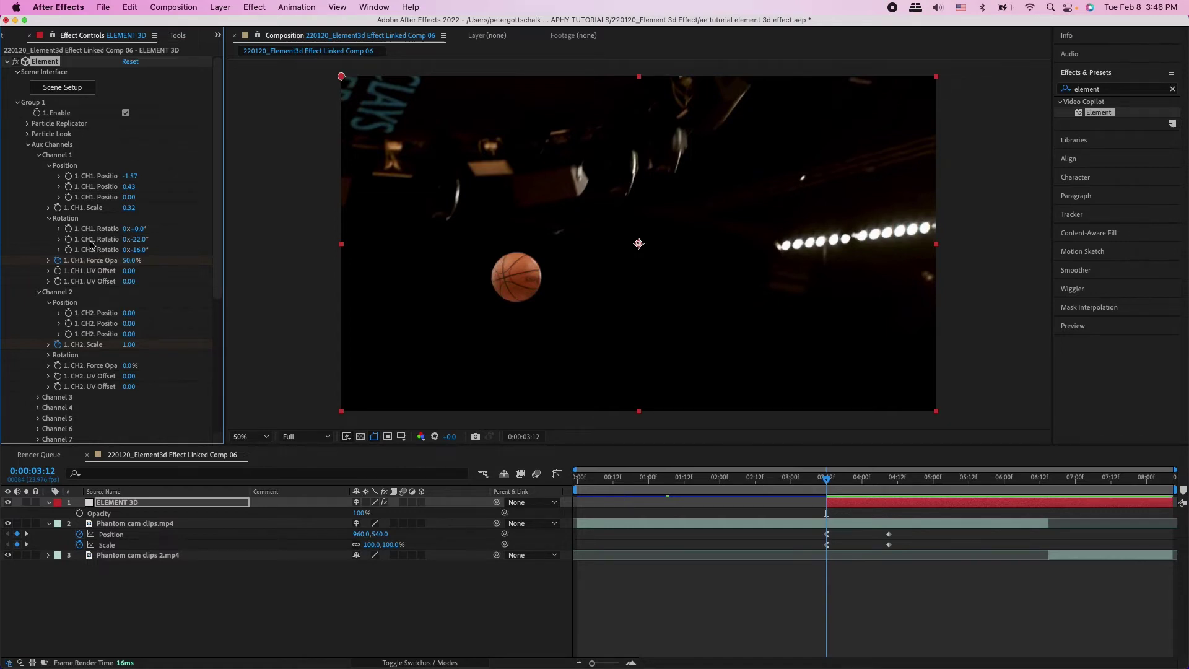
Step: Enable Channel 1 Position, Scale and Rotation keyframes at 0:00:03:12 on the ELEMENT 3D layer
{"action": "left_click", "coordinate": [68, 229]}
{"action": "left_click", "coordinate": [68, 249]}
{"action": "left_click", "coordinate": [68, 239]}
{"action": "left_click", "coordinate": [68, 176]}
{"action": "left_click", "coordinate": [856, 507]}
{"action": "key", "text": "u"}
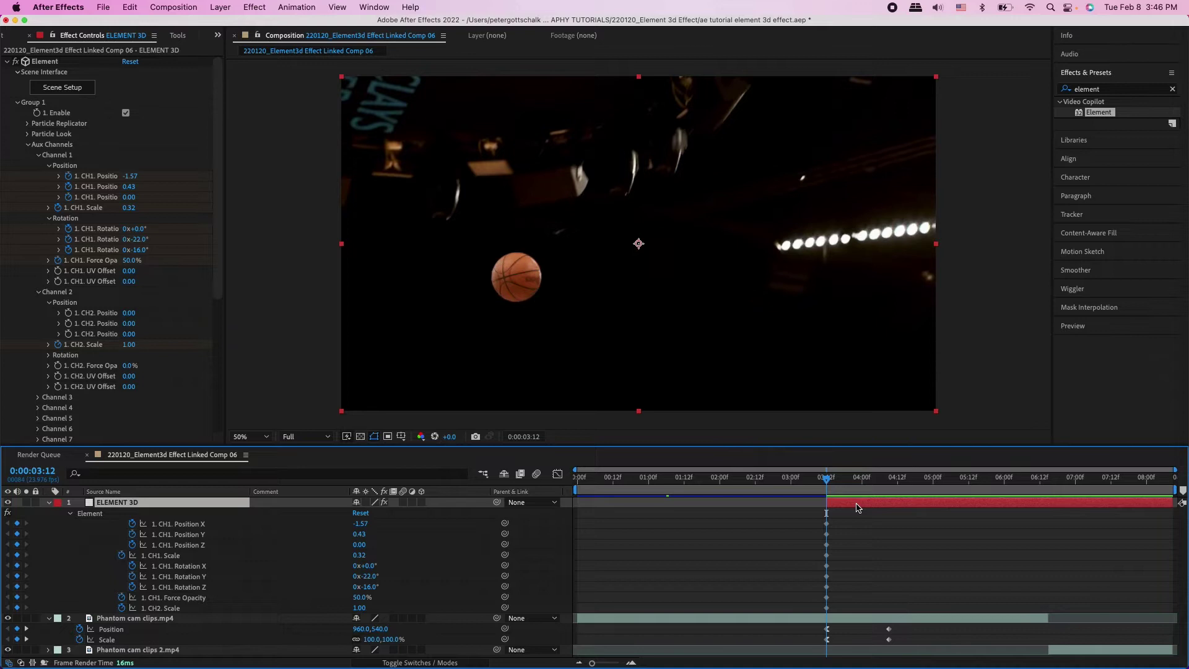
{"action": "key", "text": "u"}
Step: At 0:00:04:09, match the 3D ball to the footage with Channel 1 Position X 0.00, Y -0.03 and Scale 0.99
{"action": "left_click_drag", "start_coordinate": [843, 490], "coordinate": [890, 479]}
{"action": "left_click_drag", "start_coordinate": [129, 207], "coordinate": [105, 187]}
{"action": "left_click_drag", "start_coordinate": [129, 176], "coordinate": [226, 166]}
{"action": "left_click_drag", "start_coordinate": [135, 187], "coordinate": [129, 176]}
{"action": "left_click", "coordinate": [130, 208]}
{"action": "left_click", "coordinate": [129, 207]}
Step: Apply Easy Ease Out to the Channel 1 Position and Scale keyframes at 0:00:03:12 and check the motion
{"action": "left_click_drag", "start_coordinate": [890, 479], "coordinate": [830, 561]}
{"action": "left_click", "coordinate": [849, 504]}
{"action": "key", "text": "u"}
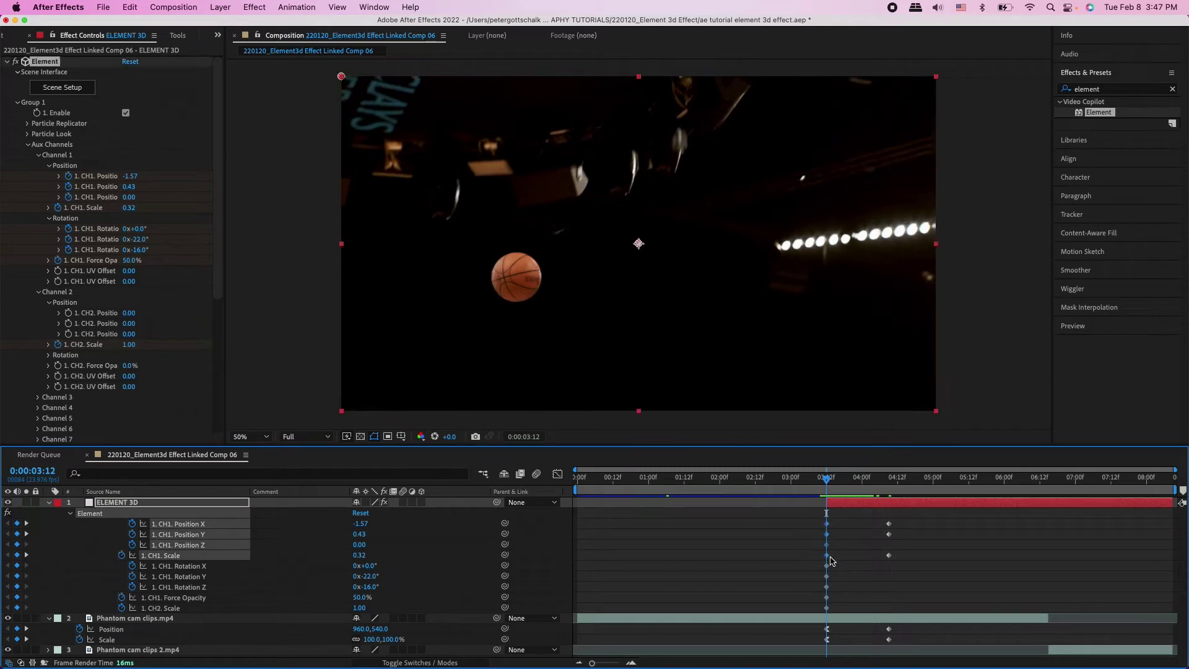
{"action": "right_click", "coordinate": [829, 540]}
{"action": "mouse_move", "coordinate": [898, 656]}
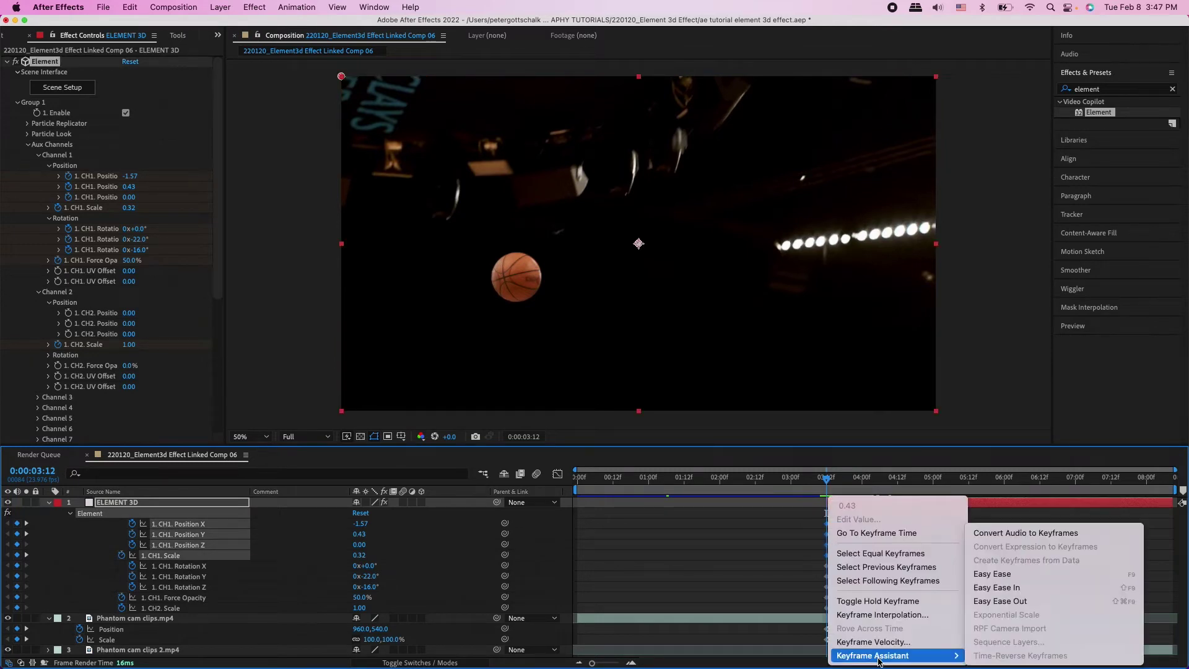
{"action": "left_click_drag", "start_coordinate": [826, 485], "coordinate": [860, 510]}
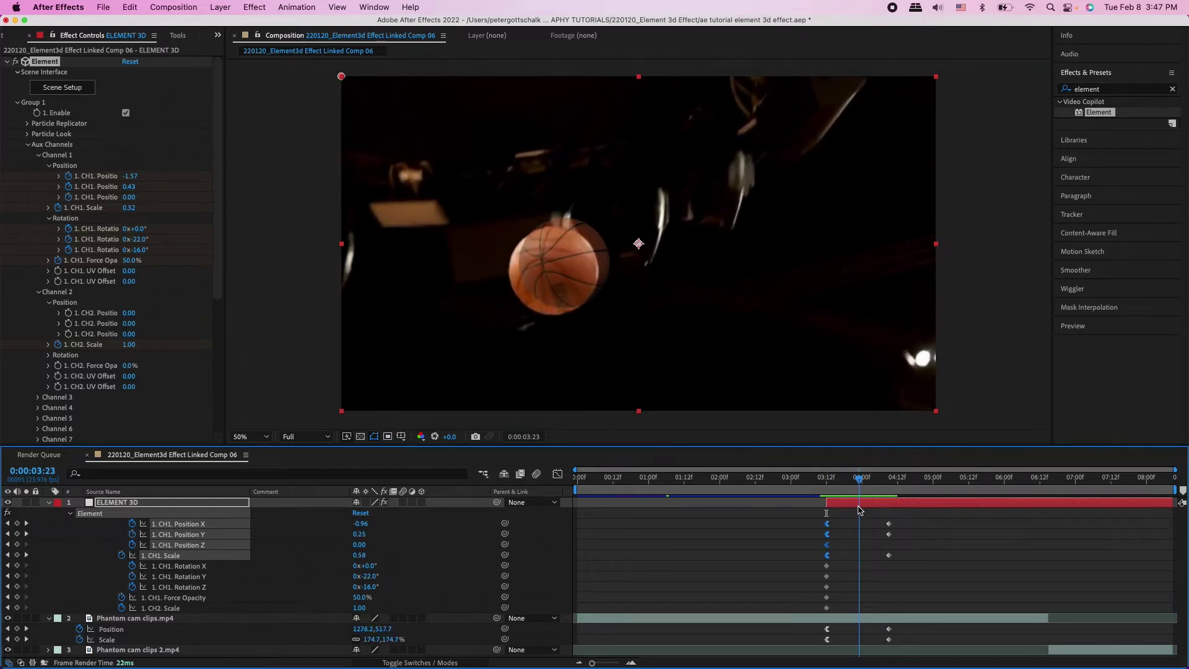
Step: Realign the 3D ball with intermediate Channel 1 Position keyframes up to 0:00:04:07, where X is -0.24 and Y is 0.06
{"action": "left_click", "coordinate": [860, 503]}
{"action": "left_click_drag", "start_coordinate": [132, 180], "coordinate": [132, 176]}
{"action": "key", "text": "super+Left"}
{"action": "key", "text": "super+Left"}
{"action": "key", "text": "super+Left"}
{"action": "key", "text": "super+Left"}
{"action": "key", "text": "super+Left"}
{"action": "left_click_drag", "start_coordinate": [845, 478], "coordinate": [884, 479]}
{"action": "left_click_drag", "start_coordinate": [128, 187], "coordinate": [127, 176]}
Step: Change the intermediate Channel 1 Position X and Y keyframes to linear interpolation
{"action": "left_click_drag", "start_coordinate": [837, 513], "coordinate": [884, 546]}
{"action": "right_click", "coordinate": [883, 535]}
{"action": "left_click", "coordinate": [911, 614]}
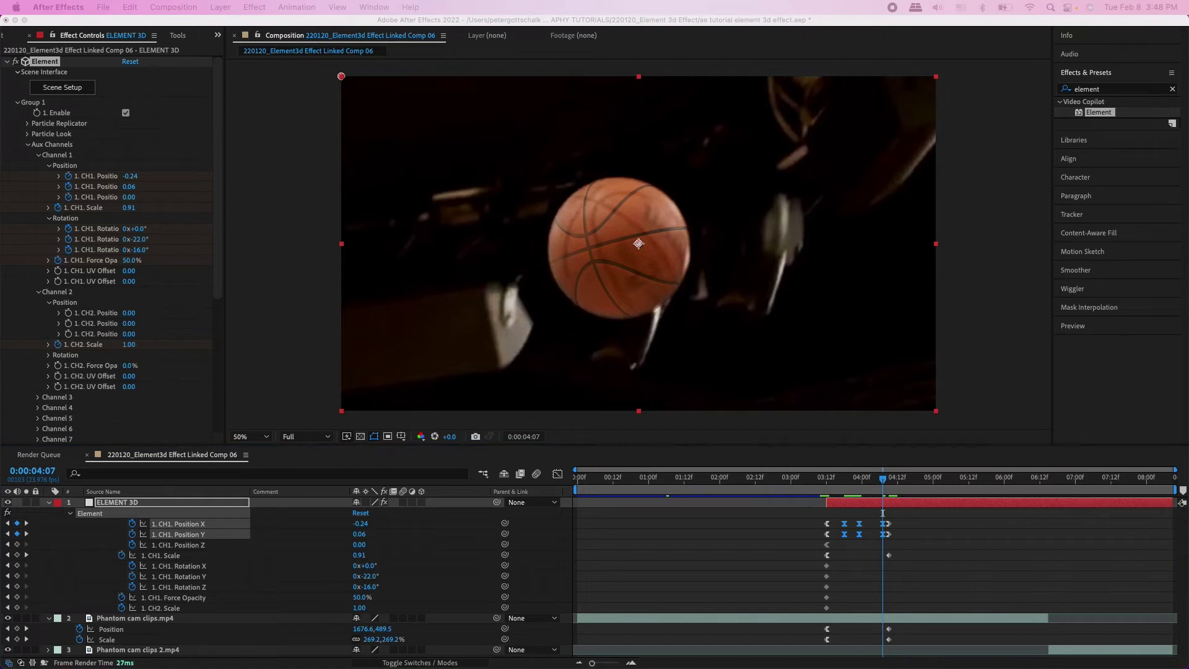
{"action": "left_click", "coordinate": [940, 430]}
Step: At 0:00:04:03, set Channel 1 Position X to -0.70 and Y to 0.24, and check the alignment up to 0:00:04:09
{"action": "left_click_drag", "start_coordinate": [883, 486], "coordinate": [878, 510]}
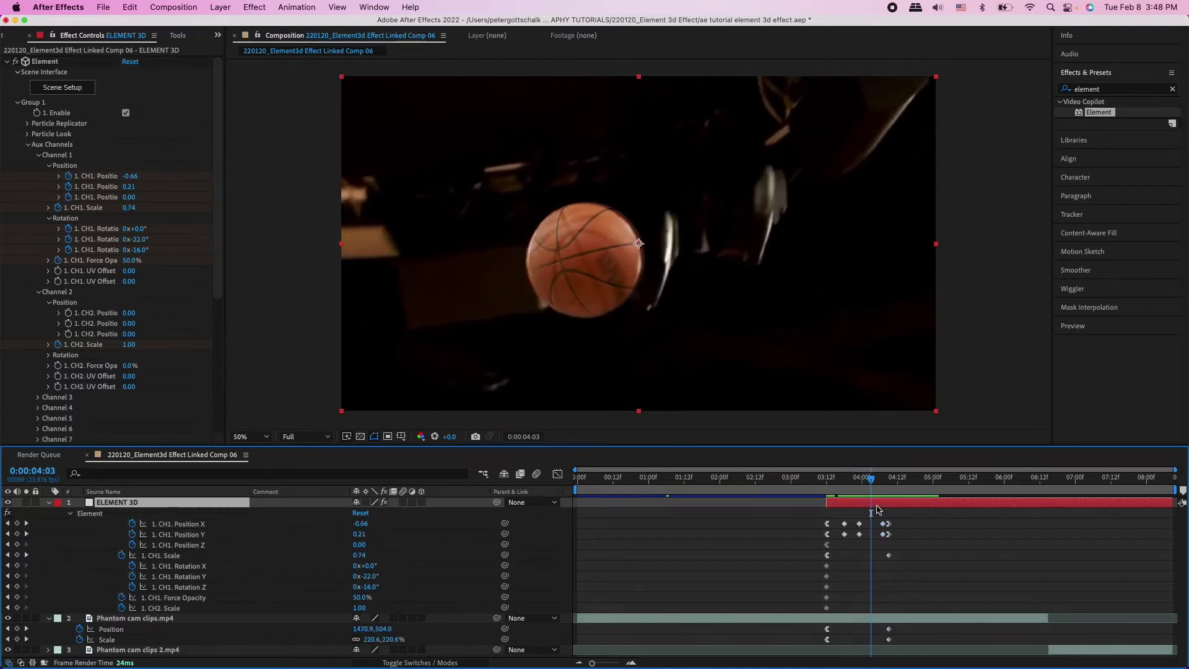
{"action": "left_click_drag", "start_coordinate": [127, 187], "coordinate": [129, 187]}
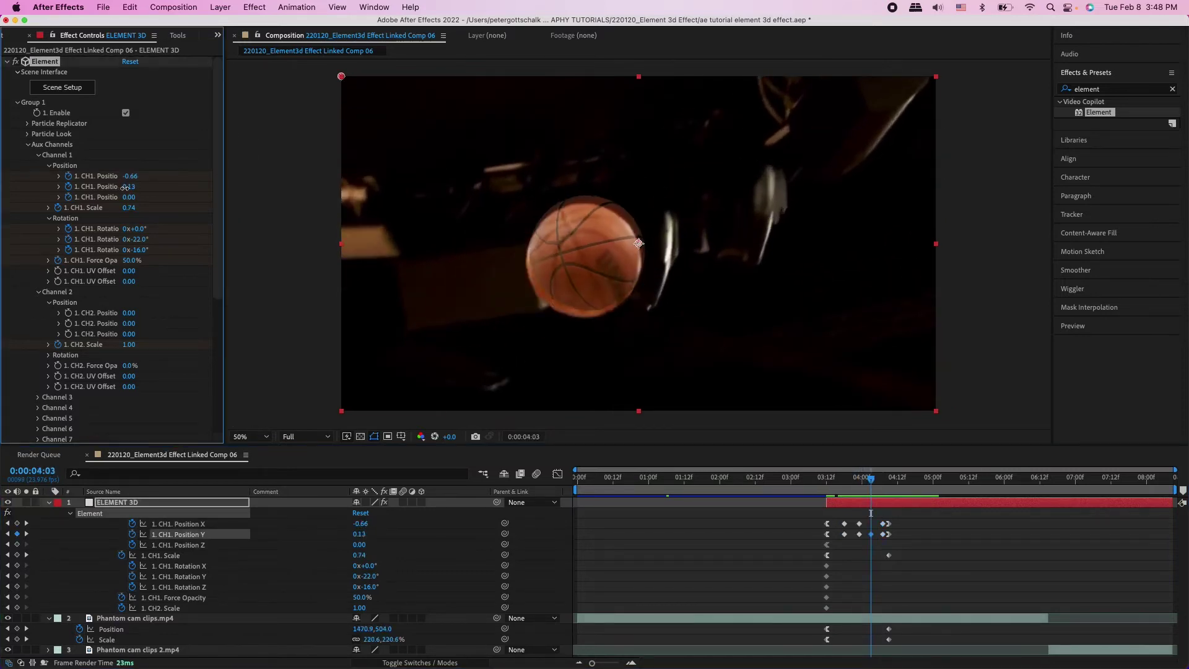
{"action": "left_click_drag", "start_coordinate": [133, 176], "coordinate": [133, 176]}
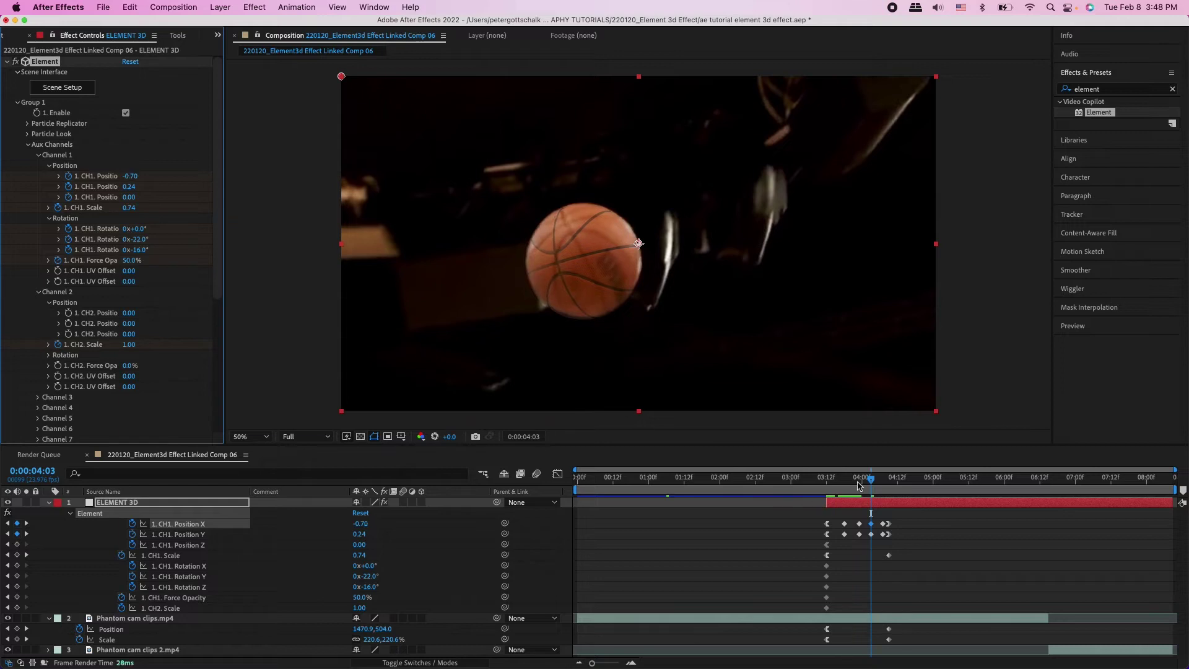
{"action": "mouse_move", "coordinate": [865, 484]}
{"action": "left_mouse_down"}
{"action": "mouse_move", "coordinate": [825, 485]}
{"action": "mouse_move", "coordinate": [870, 486]}
{"action": "mouse_move", "coordinate": [832, 481]}
{"action": "mouse_move", "coordinate": [893, 471]}
{"action": "left_mouse_up"}
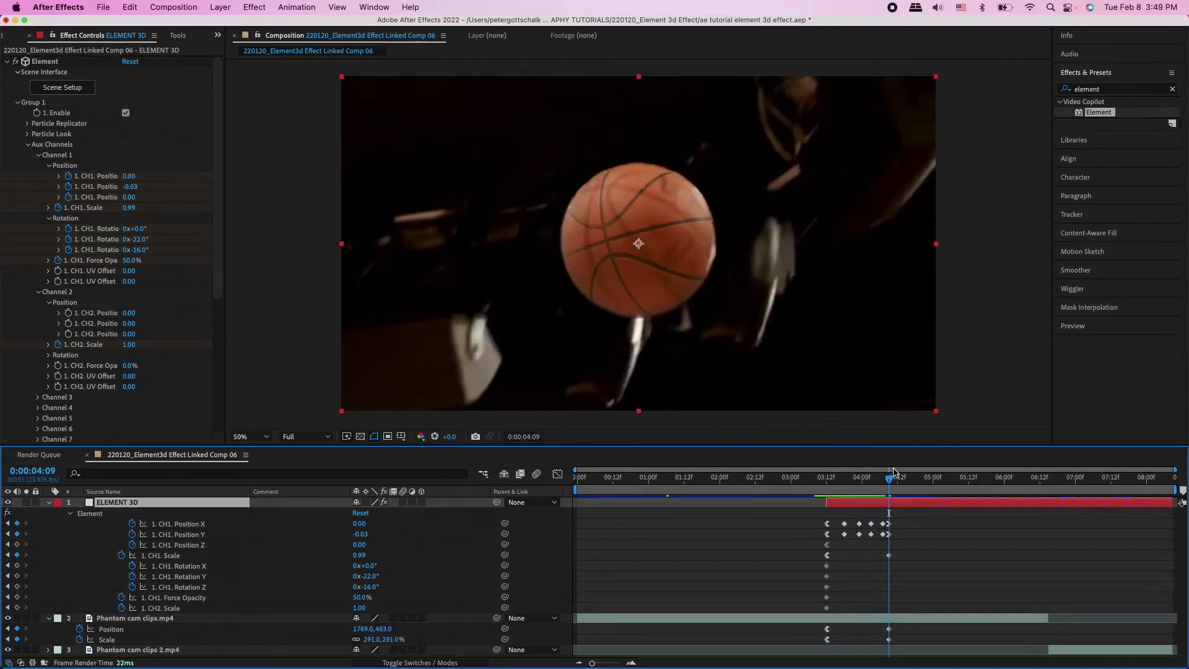
Step: At 0:00:08:04, set Channel 1 Rotation Z to -214° and Rotation X to 97° to spin the ball
{"action": "left_click_drag", "start_coordinate": [890, 479], "coordinate": [1158, 480]}
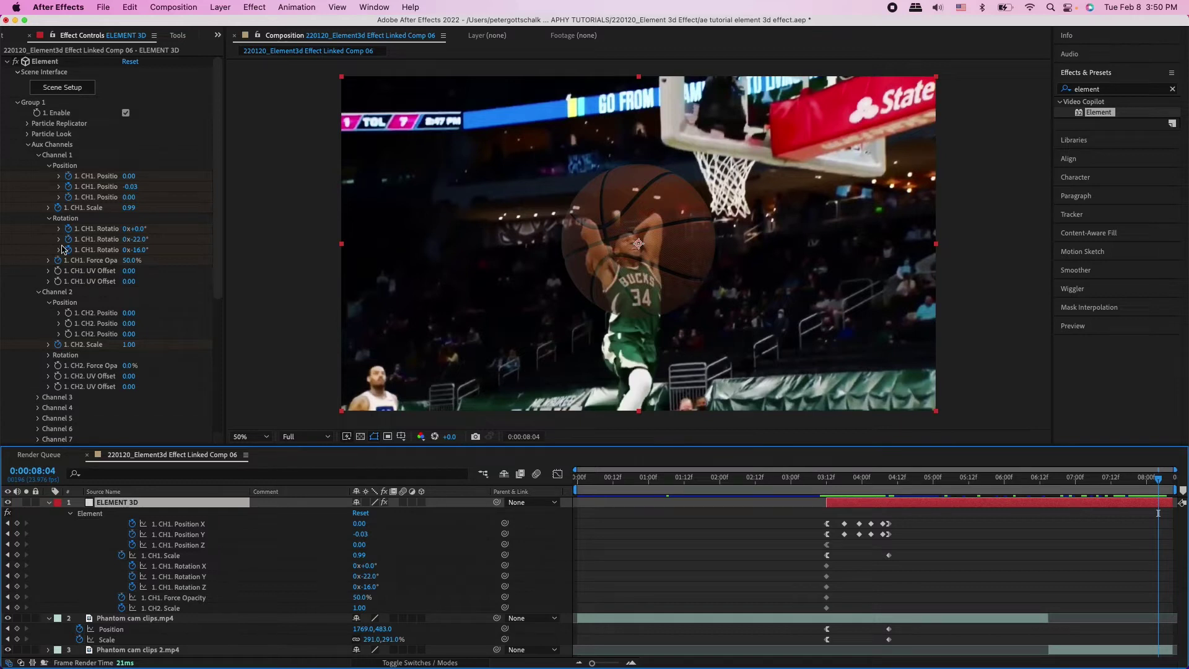
{"action": "left_click_drag", "start_coordinate": [138, 250], "coordinate": [47, 286]}
{"action": "left_click_drag", "start_coordinate": [138, 239], "coordinate": [129, 249]}
{"action": "key", "text": "super+z"}
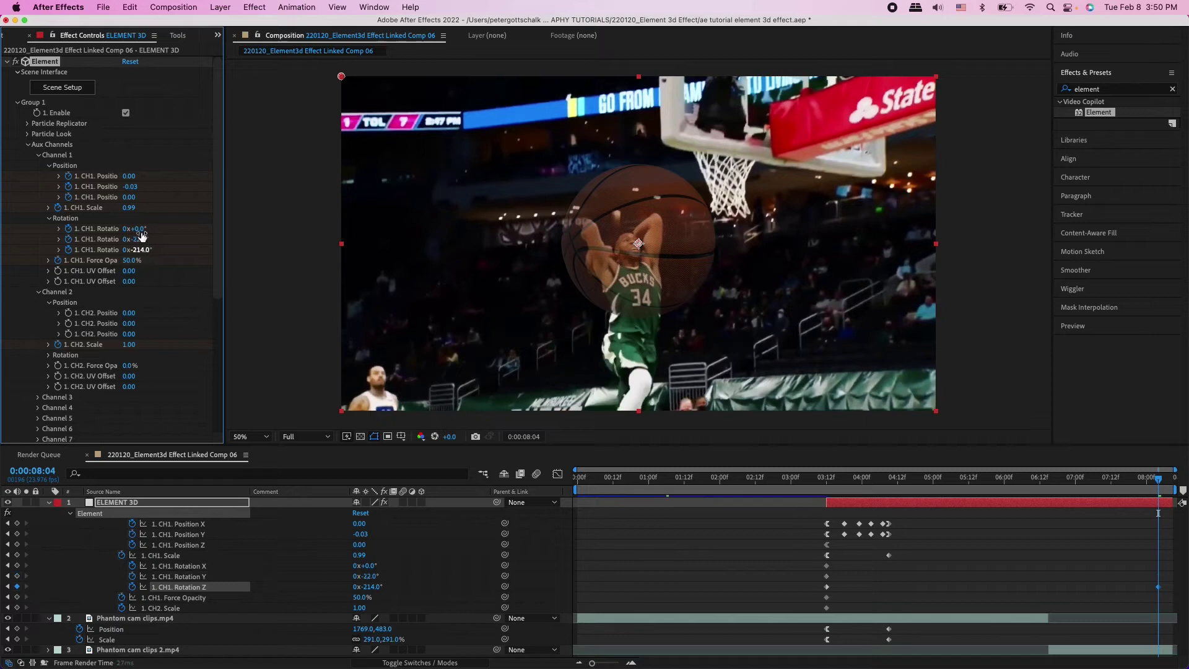
{"action": "left_click_drag", "start_coordinate": [132, 230], "coordinate": [206, 236]}
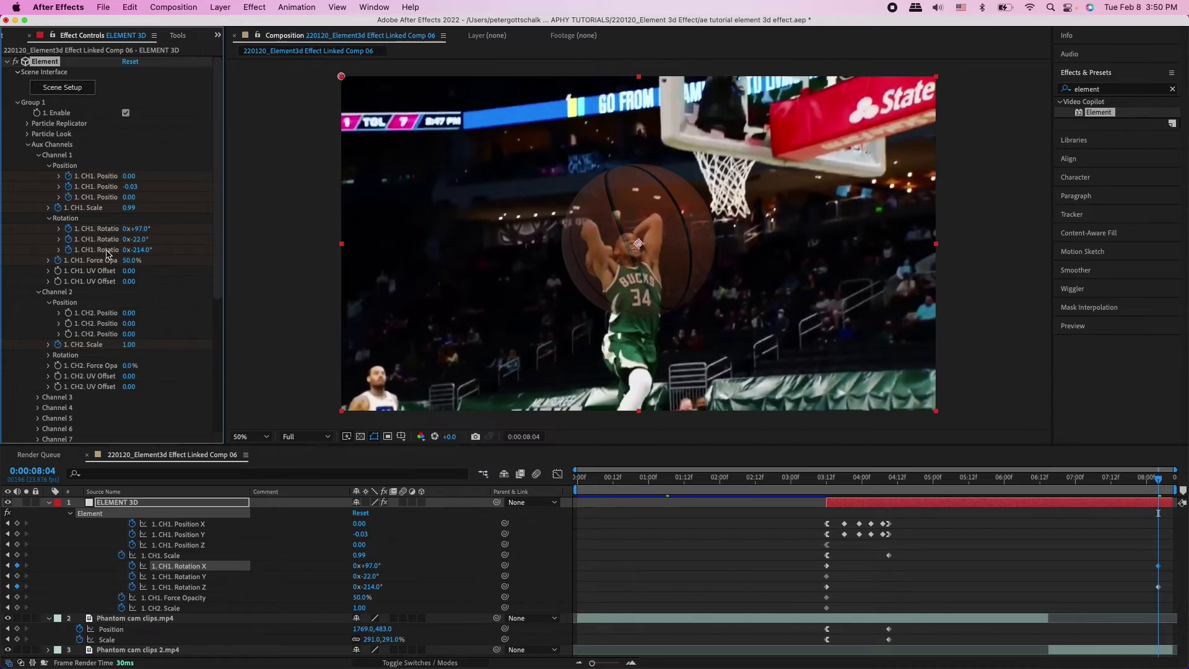
{"action": "left_click_drag", "start_coordinate": [175, 242], "coordinate": [191, 244]}
{"action": "key", "text": "super+z"}
Step: Preview the ball's spin and refine its end rotation at 0:00:08:04, setting Channel 1 Rotation X to 50° and increasing the Z spin
{"action": "left_click_drag", "start_coordinate": [1158, 481], "coordinate": [815, 488]}
{"action": "key", "text": "space"}
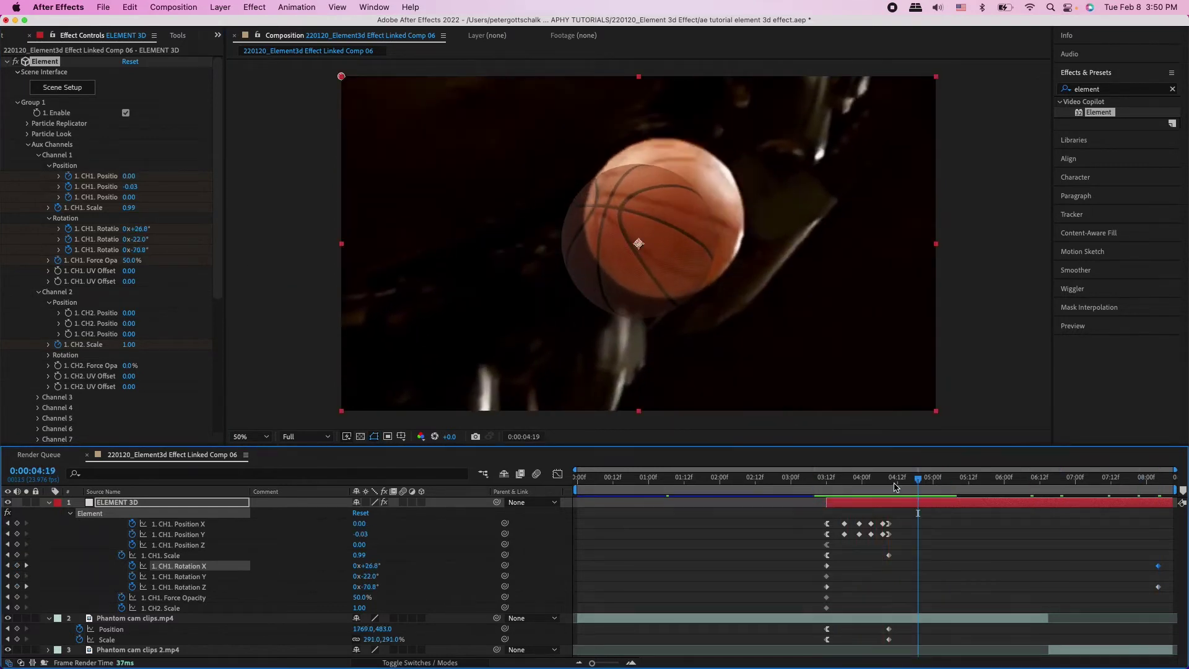
{"action": "key", "text": "space"}
{"action": "left_click_drag", "start_coordinate": [1071, 485], "coordinate": [1158, 485]}
{"action": "left_click_drag", "start_coordinate": [143, 229], "coordinate": [158, 228]}
{"action": "key", "text": "space"}
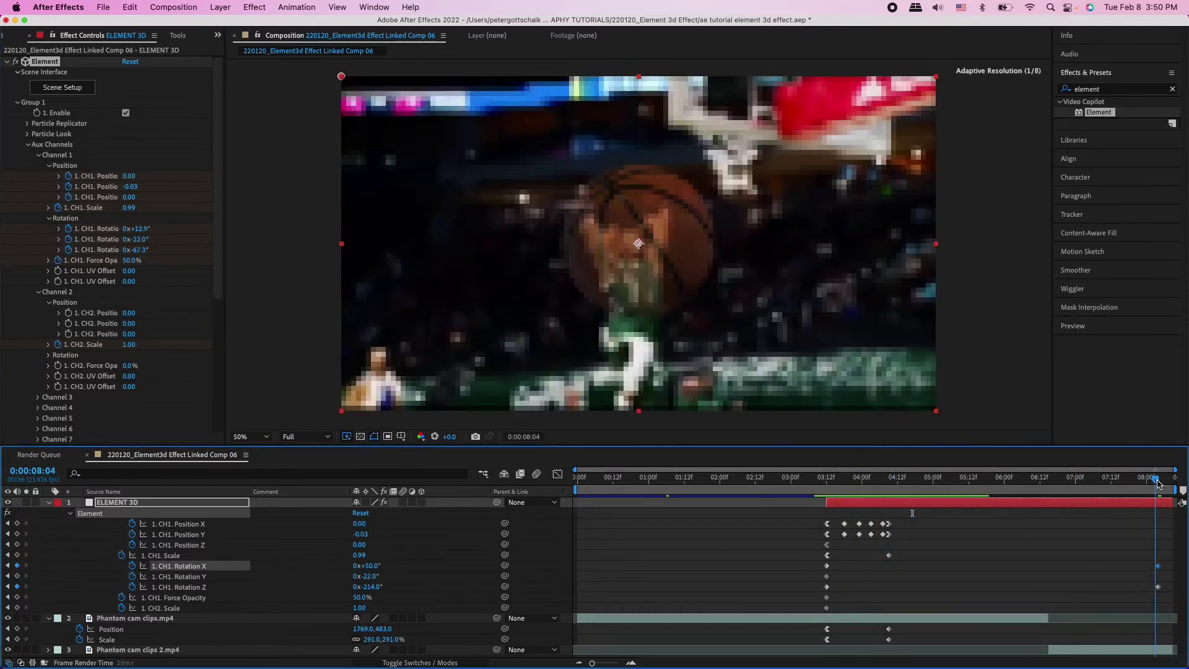
{"action": "key", "text": "space"}
{"action": "left_click_drag", "start_coordinate": [892, 483], "coordinate": [890, 527]}
{"action": "key", "text": "space"}
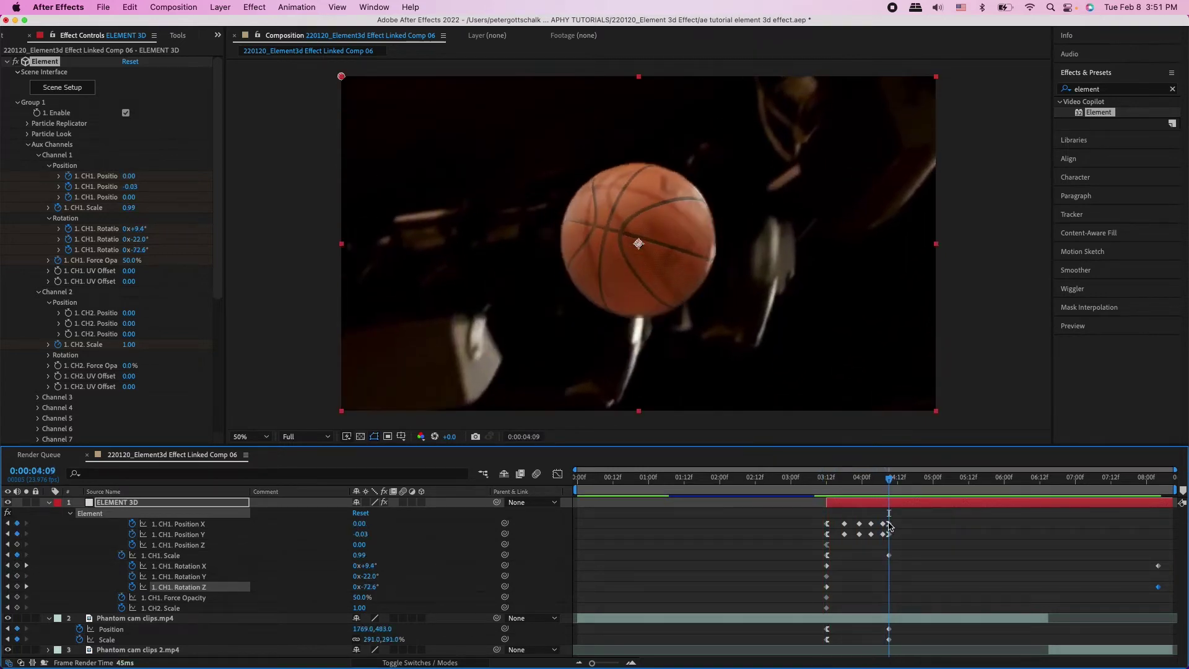
Step: At 0:00:04:09, set the Channel 1 Force Opacity to 100% and preview the ball's fade-in
{"action": "left_click", "coordinate": [881, 506]}
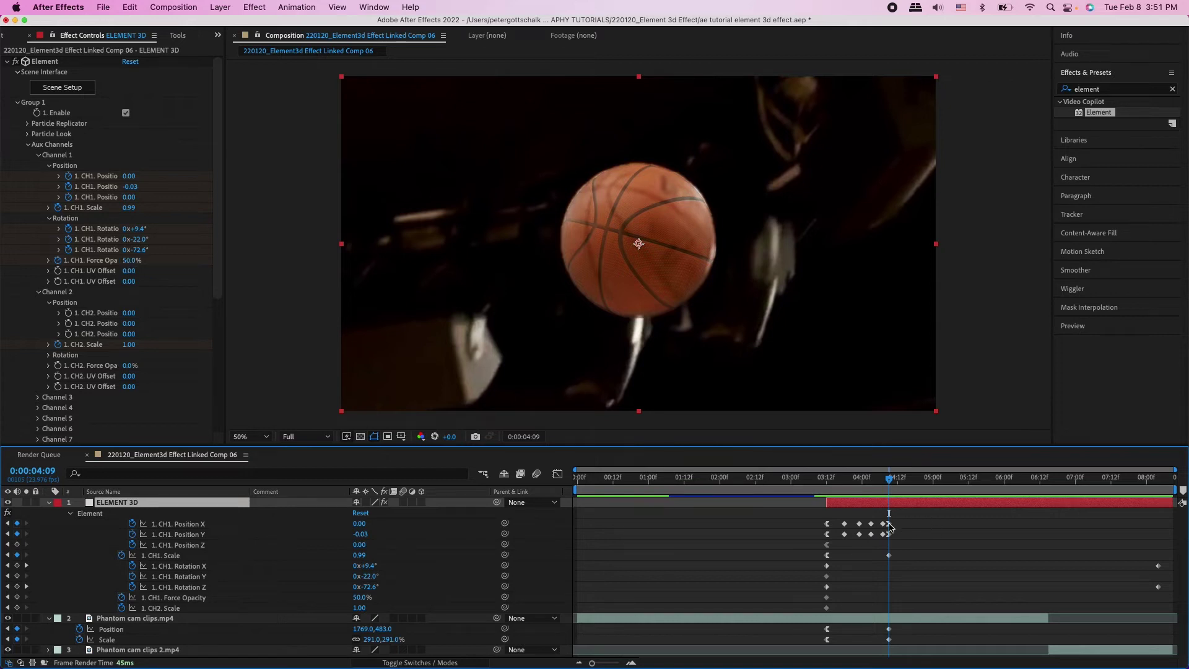
{"action": "left_click_drag", "start_coordinate": [893, 490], "coordinate": [890, 486]}
{"action": "left_click_drag", "start_coordinate": [129, 264], "coordinate": [174, 265]}
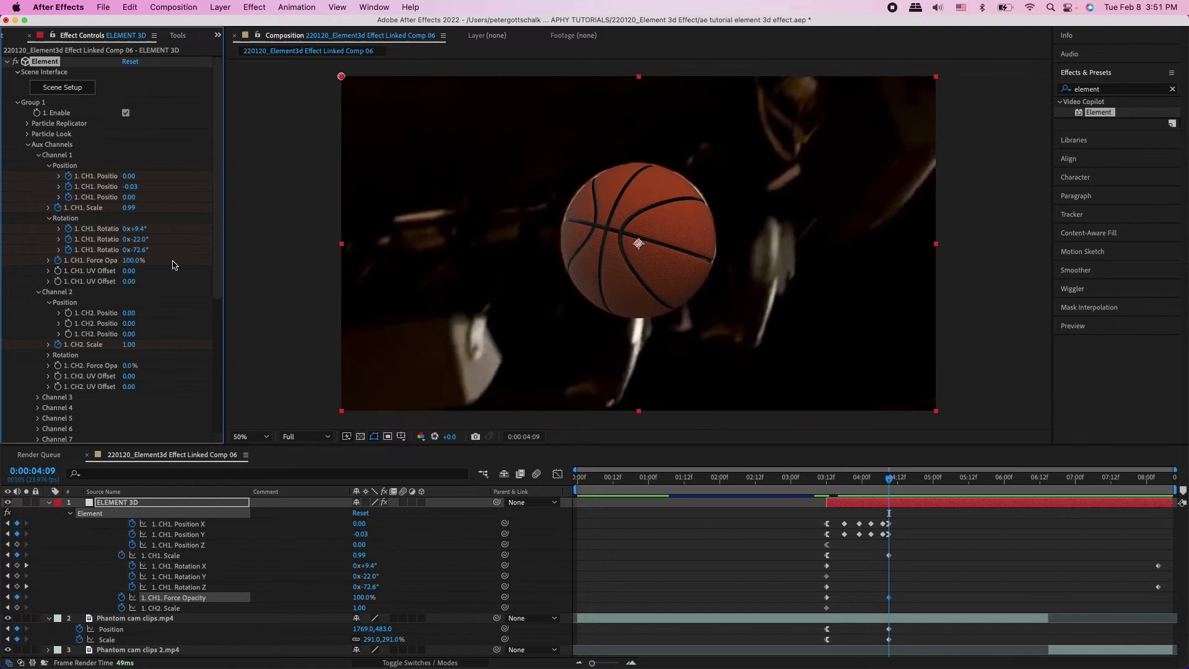
{"action": "left_click_drag", "start_coordinate": [890, 483], "coordinate": [830, 490]}
{"action": "key", "text": "space"}
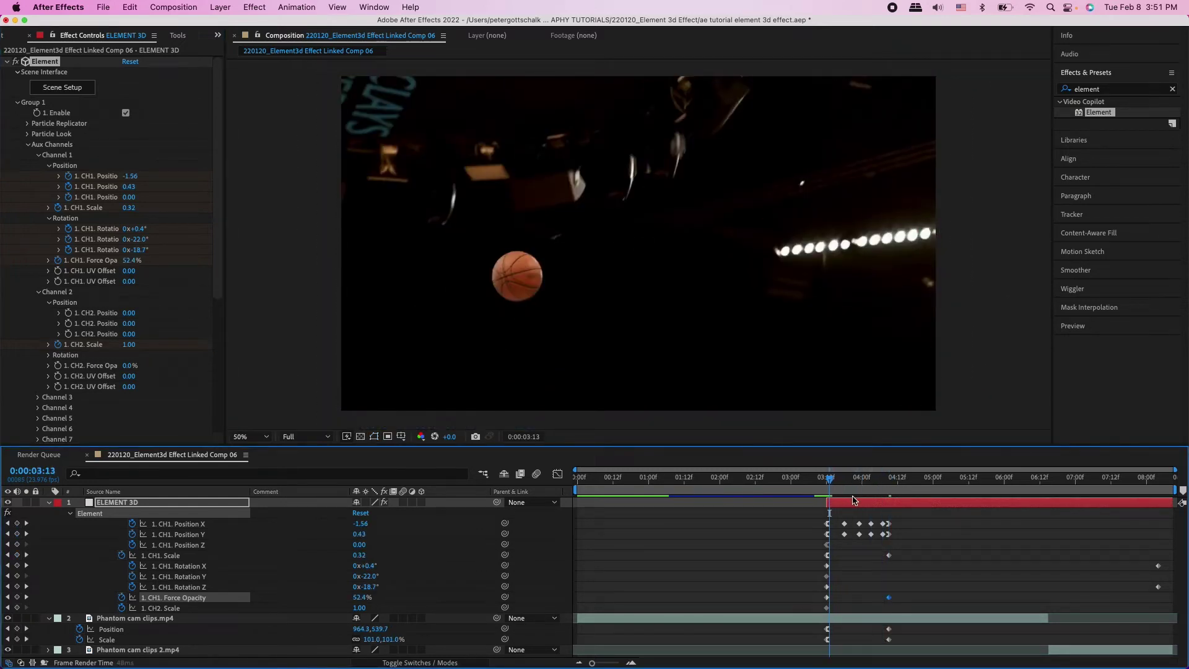
{"action": "key", "text": "space"}
{"action": "left_click", "coordinate": [889, 491]}
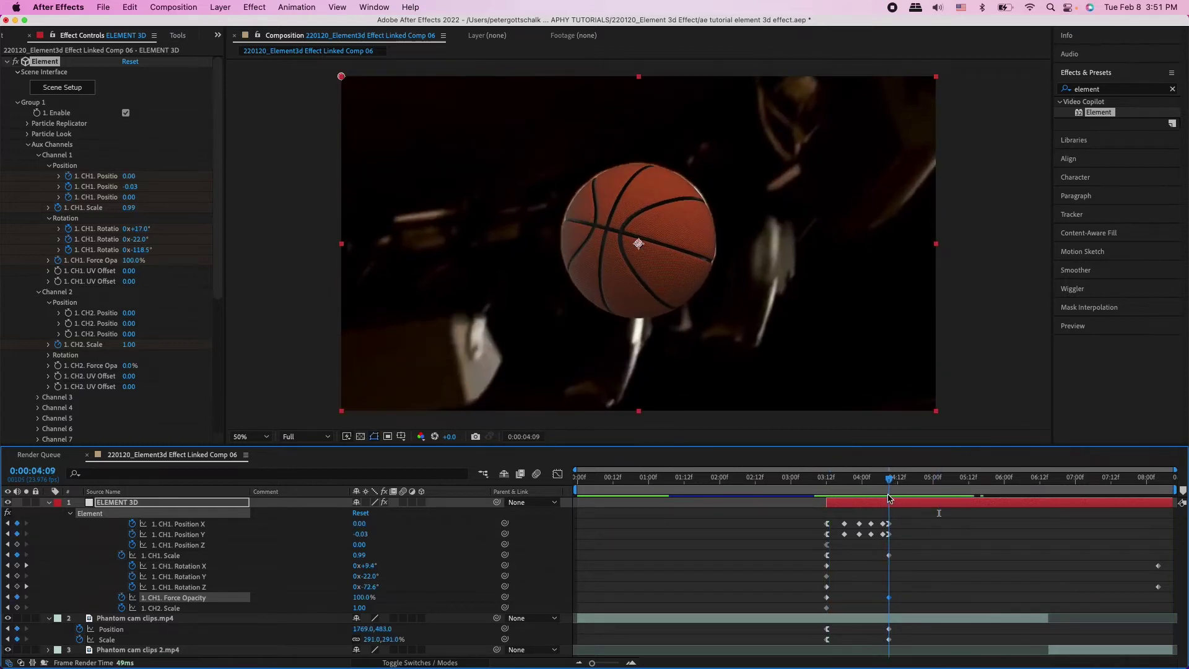
Step: Keyframe the Channel 2 Force Opacity from 0% at 0:00:03:12 to 100% at 0:00:04:10 and preview the fade
{"action": "left_click", "coordinate": [889, 503]}
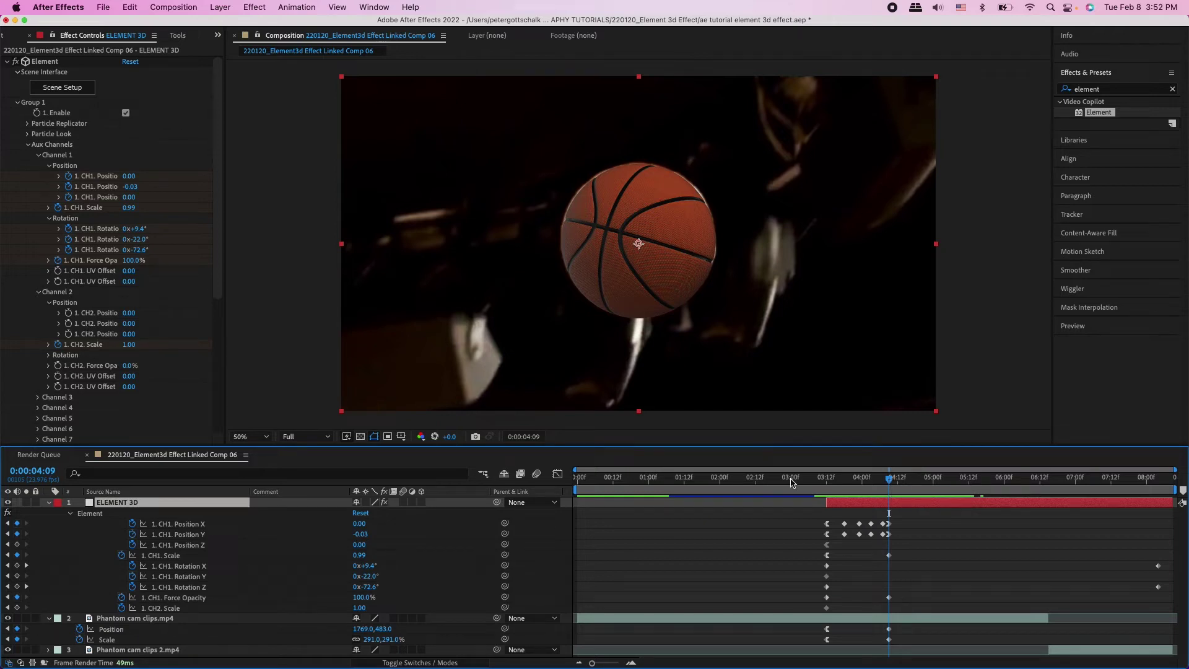
{"action": "left_click_drag", "start_coordinate": [886, 480], "coordinate": [827, 496]}
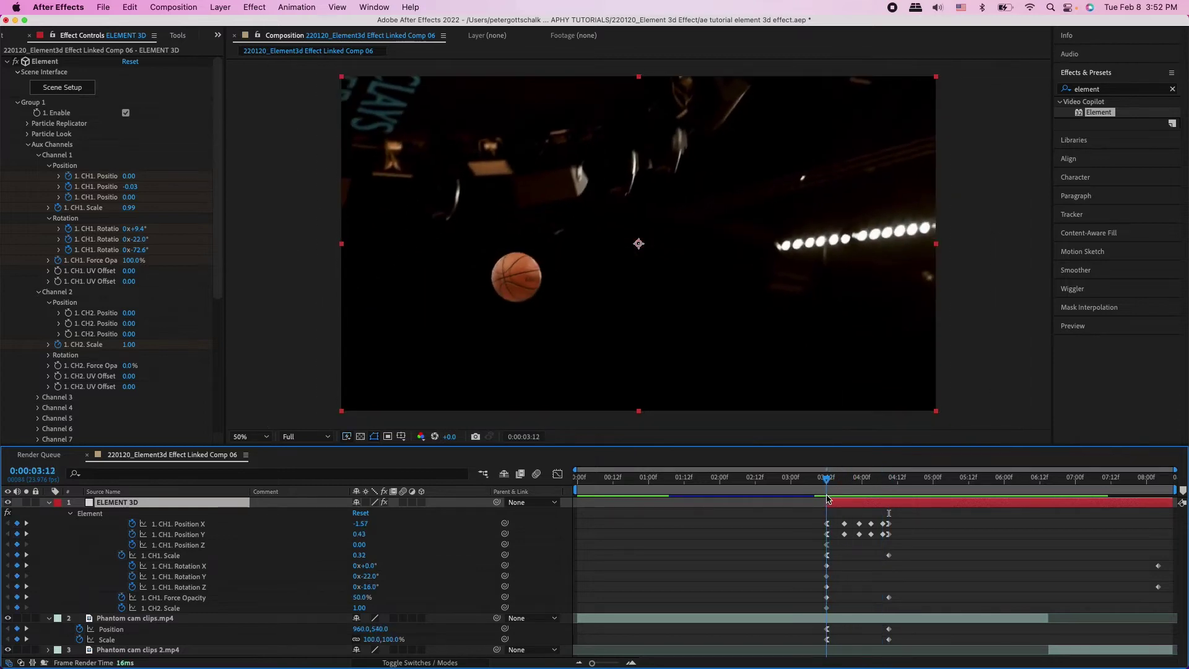
{"action": "left_click", "coordinate": [58, 368]}
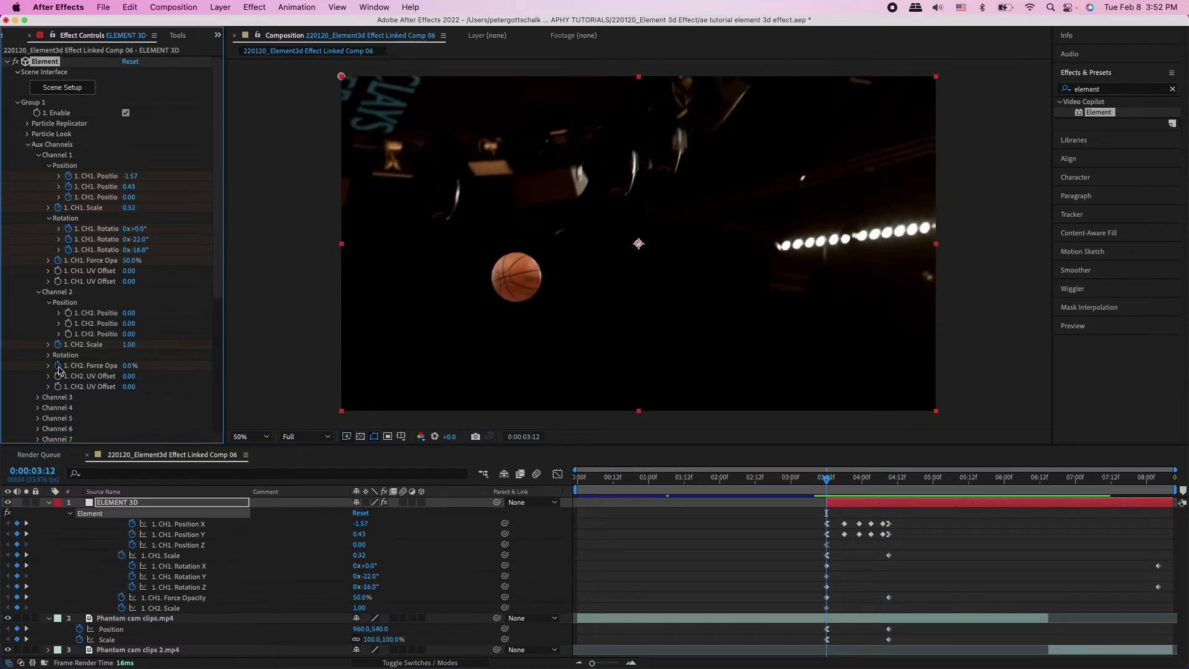
{"action": "left_click", "coordinate": [887, 480]}
{"action": "left_click", "coordinate": [132, 367]}
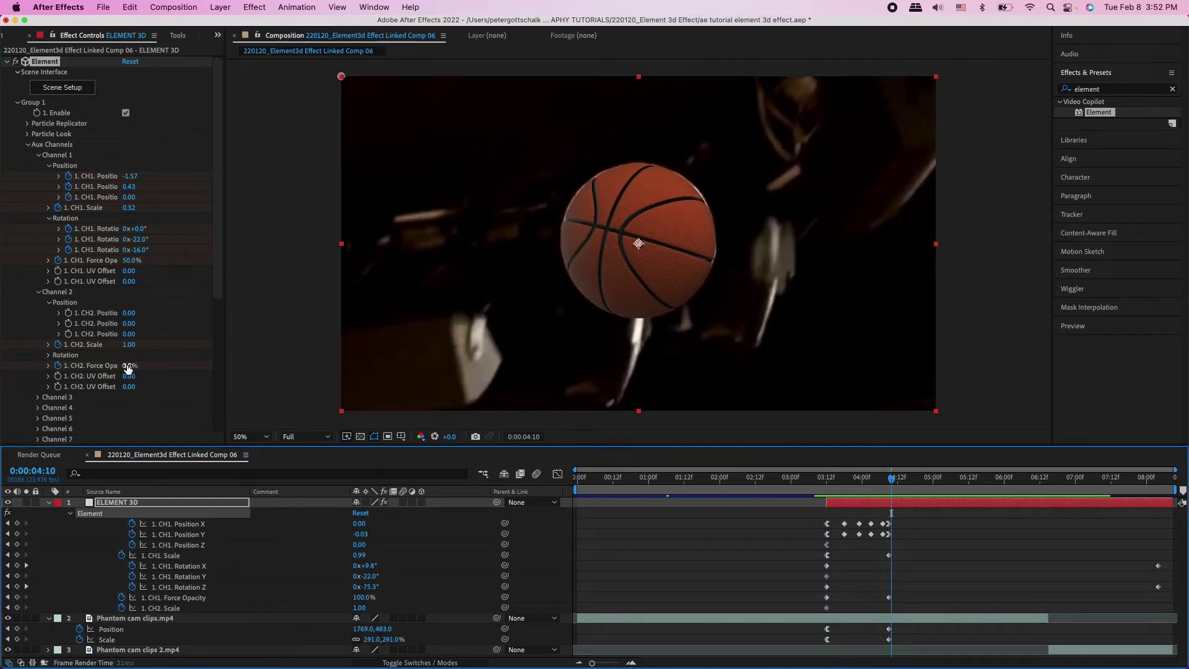
{"action": "type", "text": "100"}
{"action": "key", "text": "Return"}
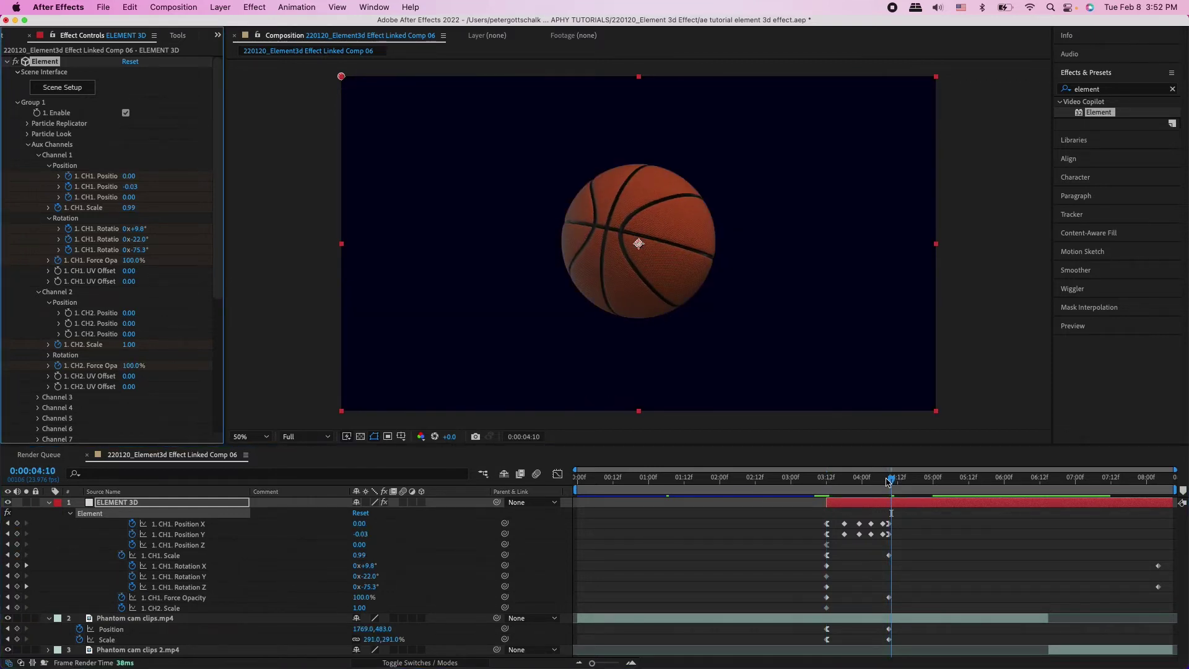
{"action": "left_click", "coordinate": [993, 569]}
{"action": "key", "text": "space"}
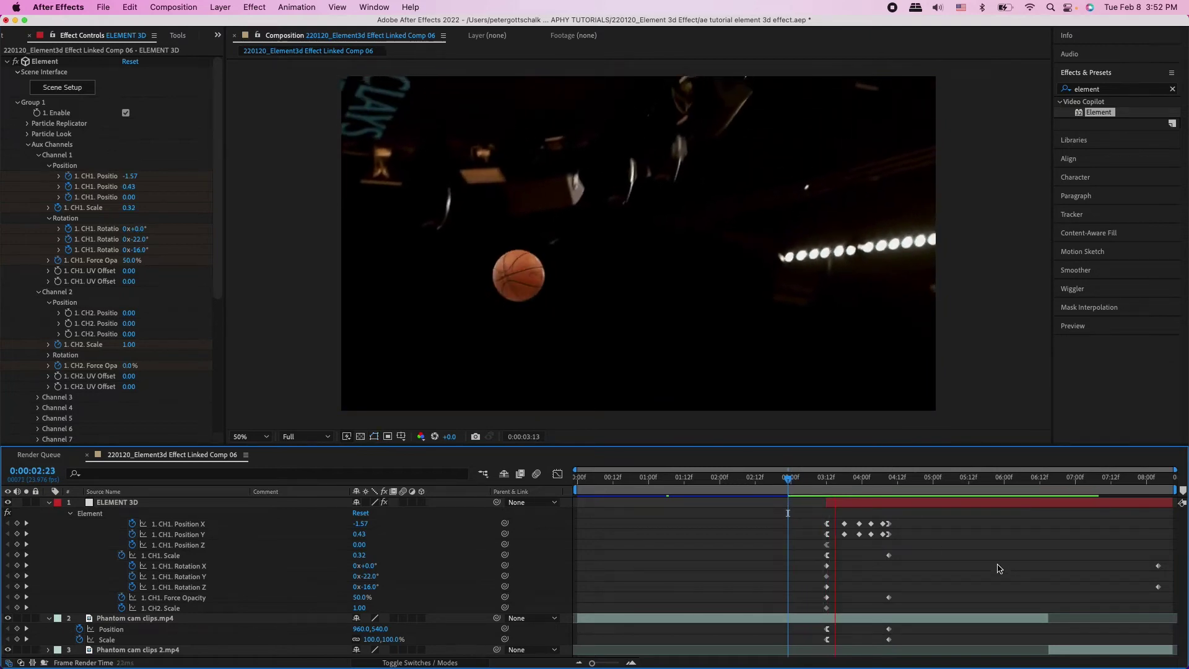
{"action": "key", "text": "space"}
Step: Set the Channel 1 Force Opacity to 0% at 0:00:03:12 and check the ball's fade-in
{"action": "left_click_drag", "start_coordinate": [901, 485], "coordinate": [826, 480]}
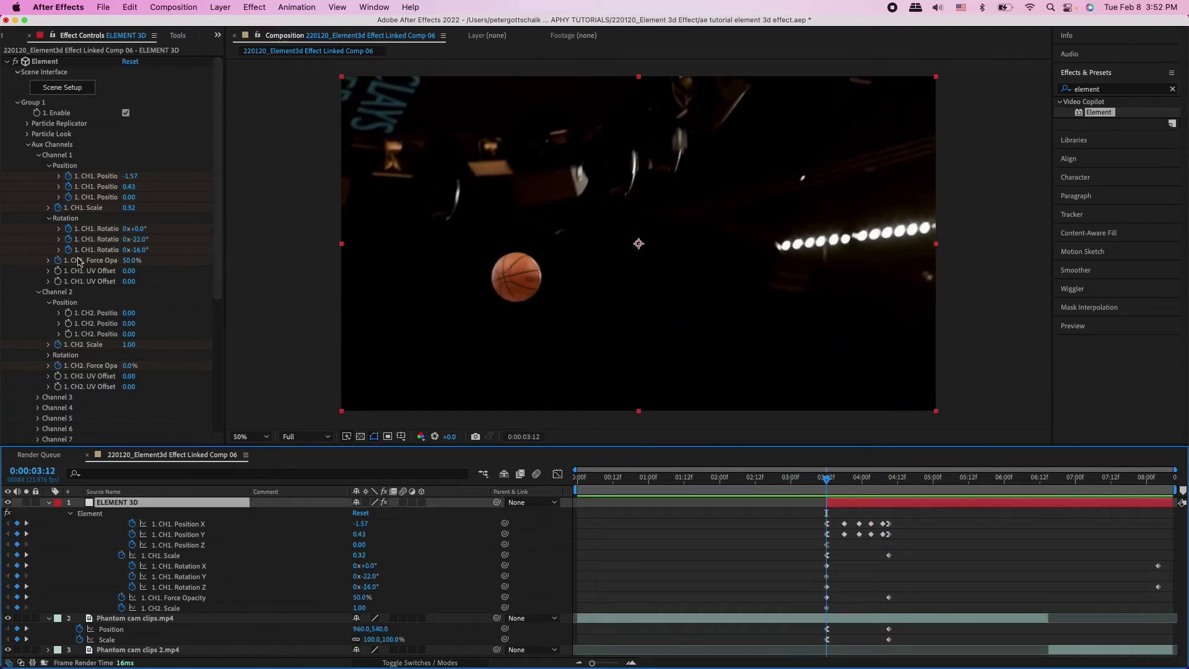
{"action": "left_click", "coordinate": [132, 261]}
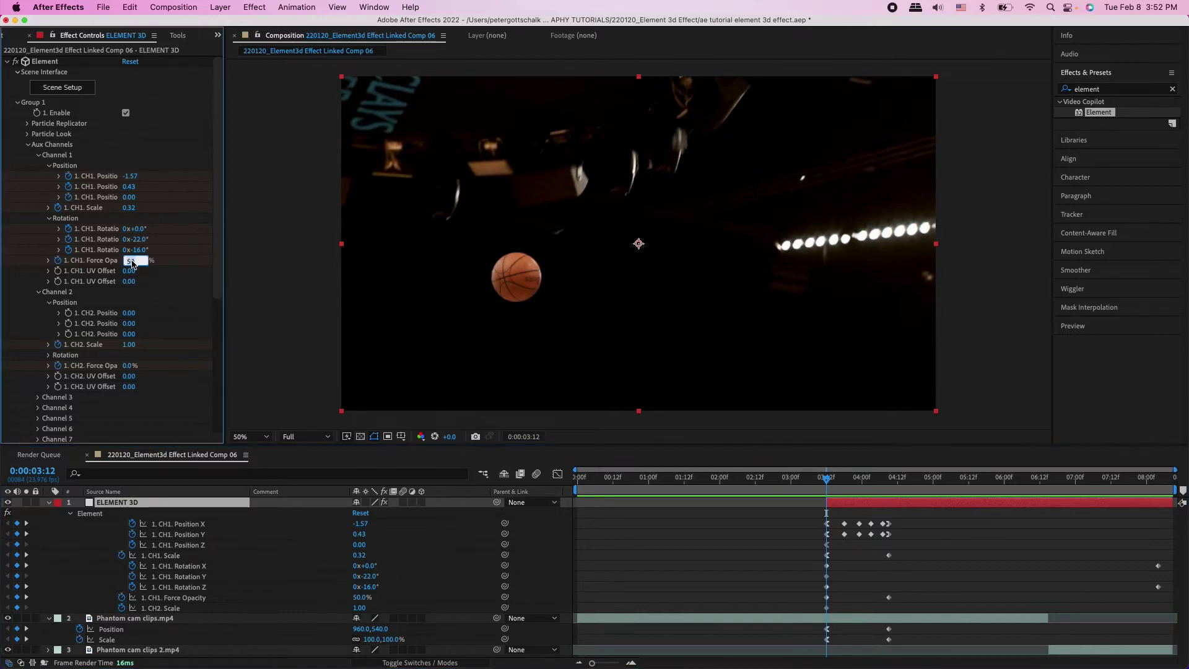
{"action": "key", "text": "Return"}
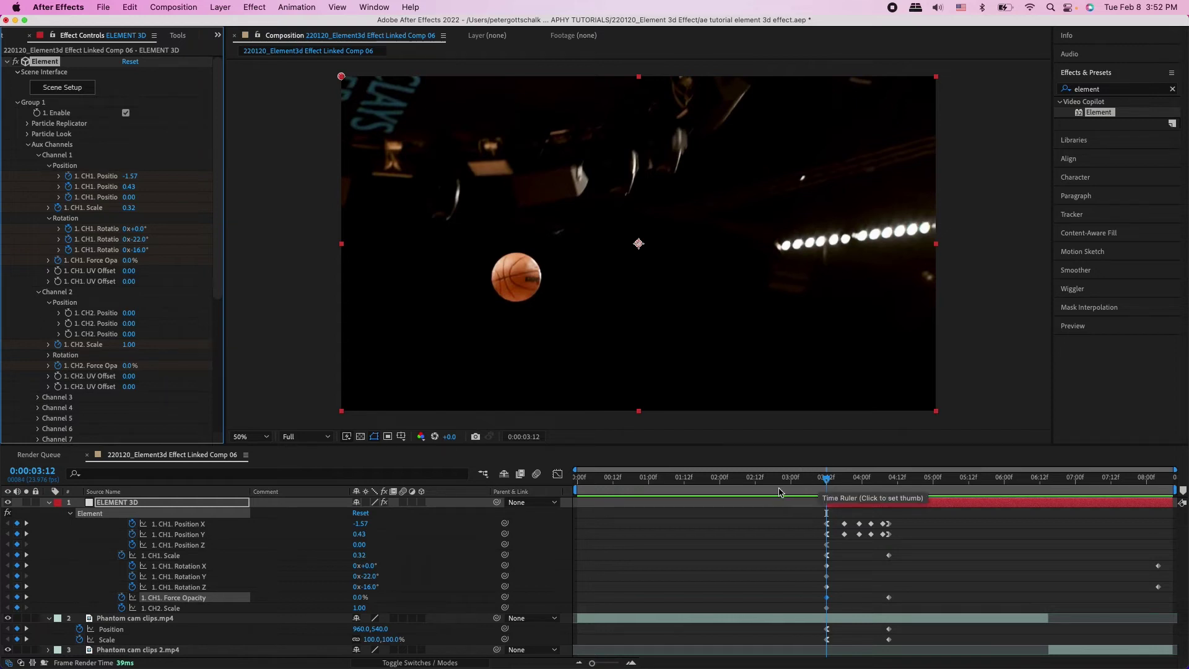
{"action": "left_click", "coordinate": [816, 480]}
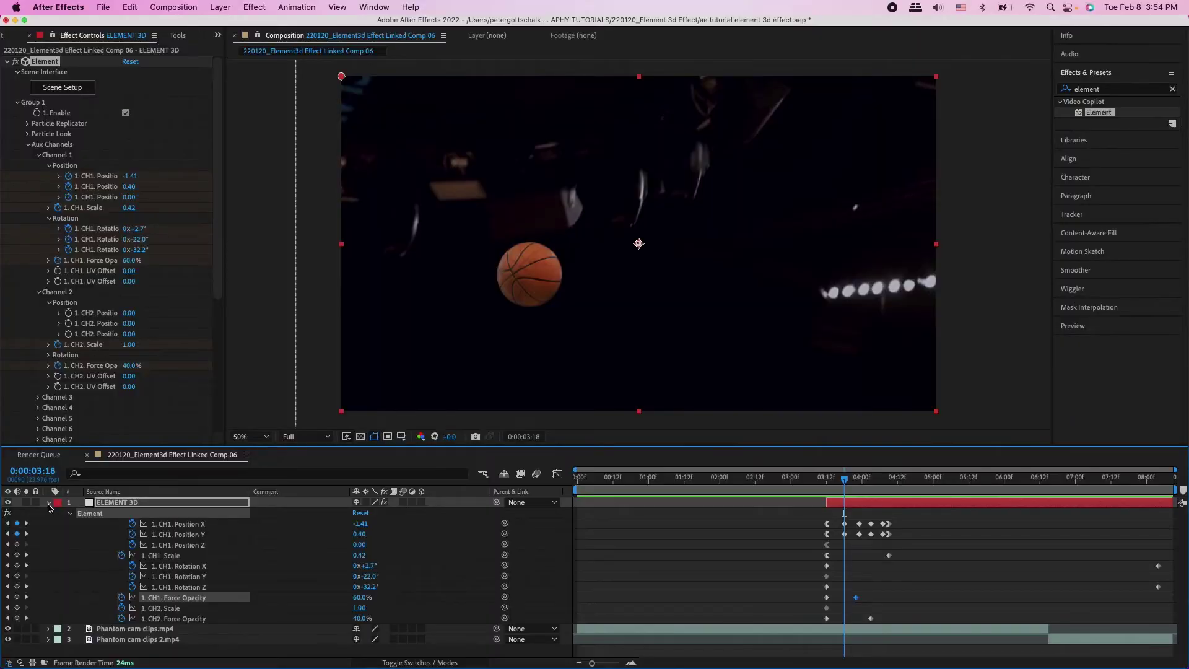
Step: Collapse the layer properties and create a new Two-Node Camera layer with the 50mm preset
{"action": "key", "text": "u"}
{"action": "right_click", "coordinate": [700, 590]}
{"action": "key", "text": "Escape"}
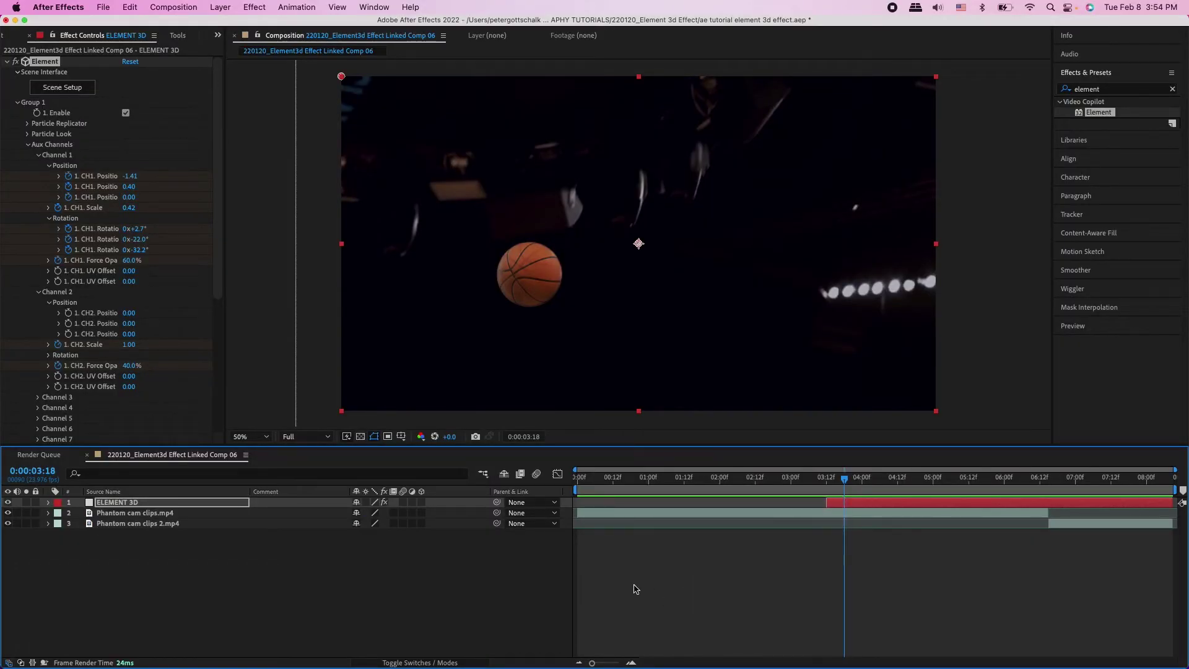
{"action": "right_click", "coordinate": [636, 589]}
{"action": "mouse_move", "coordinate": [667, 506]}
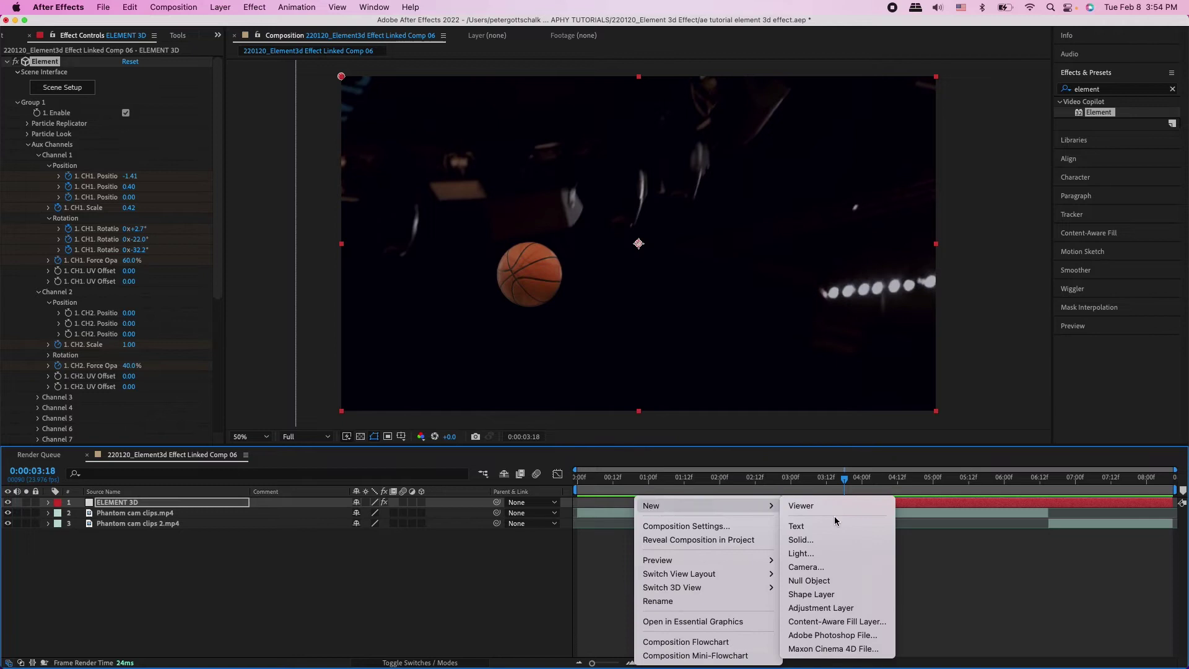
{"action": "left_click", "coordinate": [824, 573]}
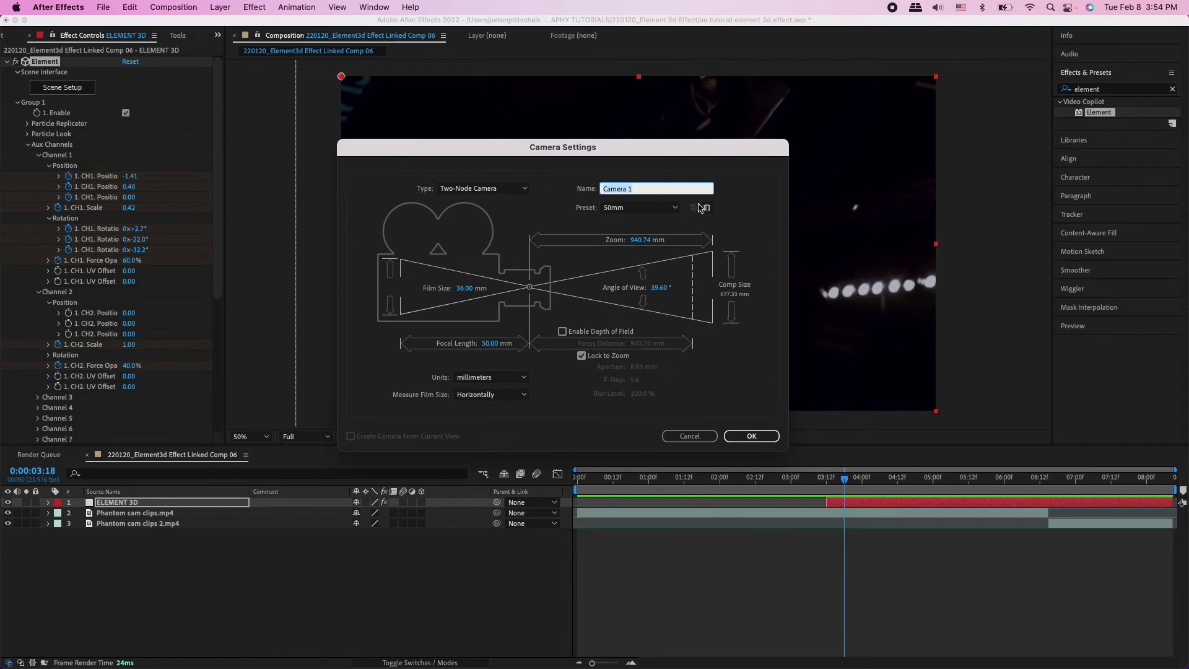
{"action": "left_click", "coordinate": [466, 190]}
{"action": "left_click", "coordinate": [469, 191]}
{"action": "left_click", "coordinate": [751, 436]}
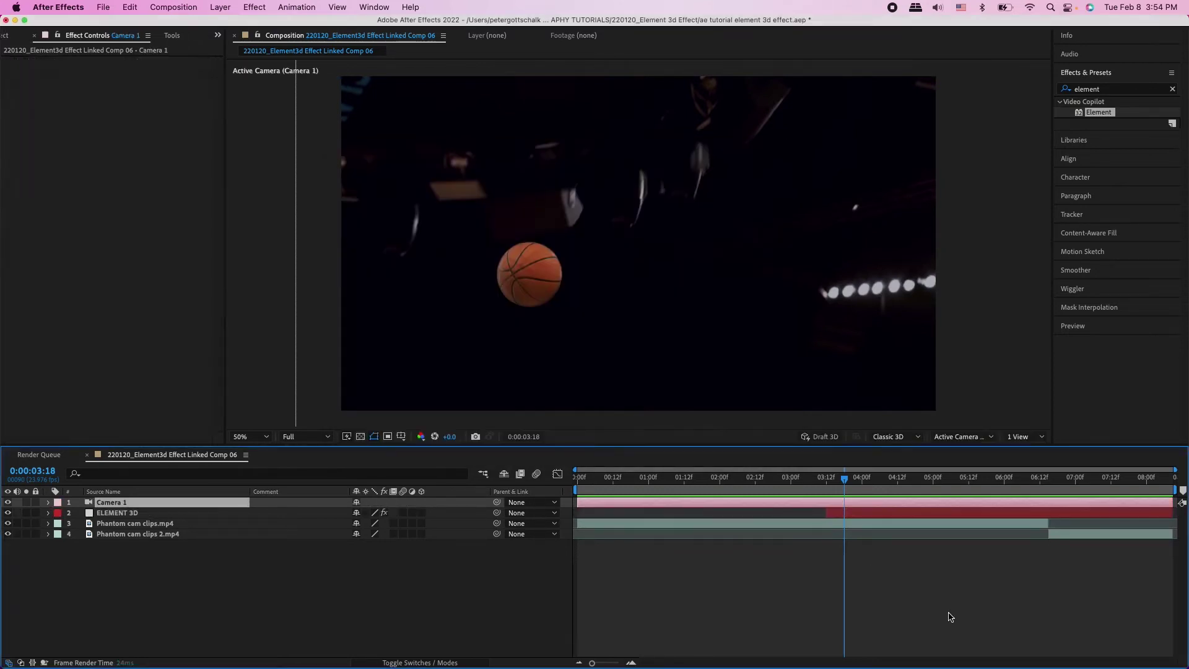
{"action": "left_click", "coordinate": [830, 480]}
{"action": "left_click_drag", "start_coordinate": [832, 482], "coordinate": [828, 478]}
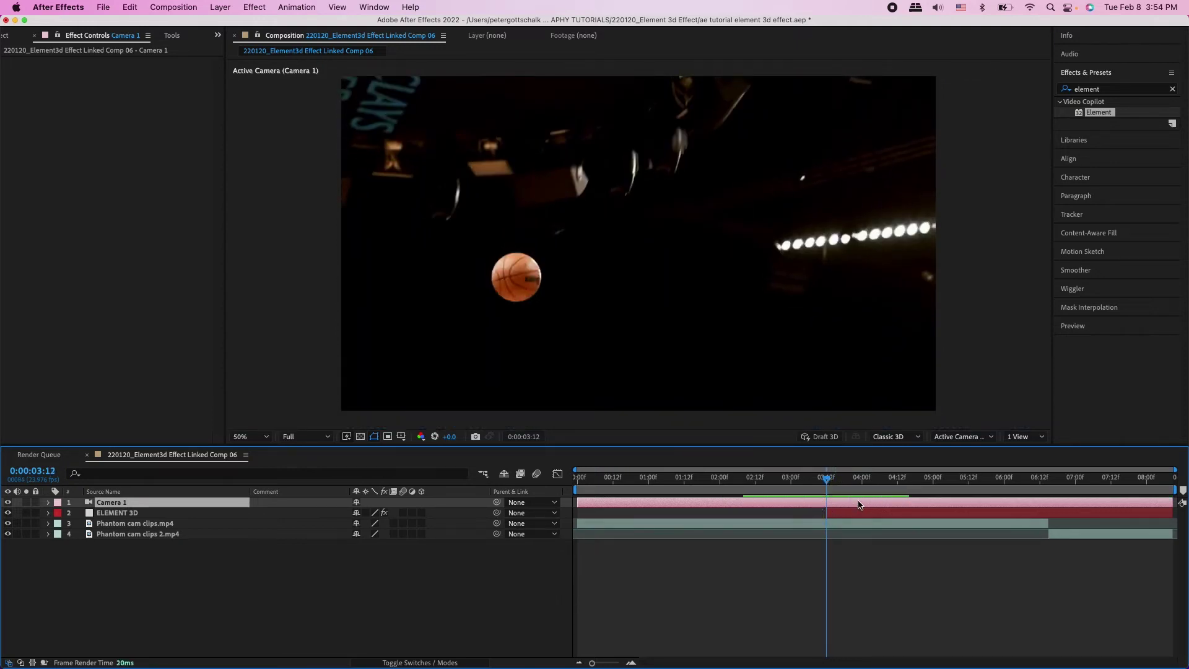
{"action": "key", "text": "p"}
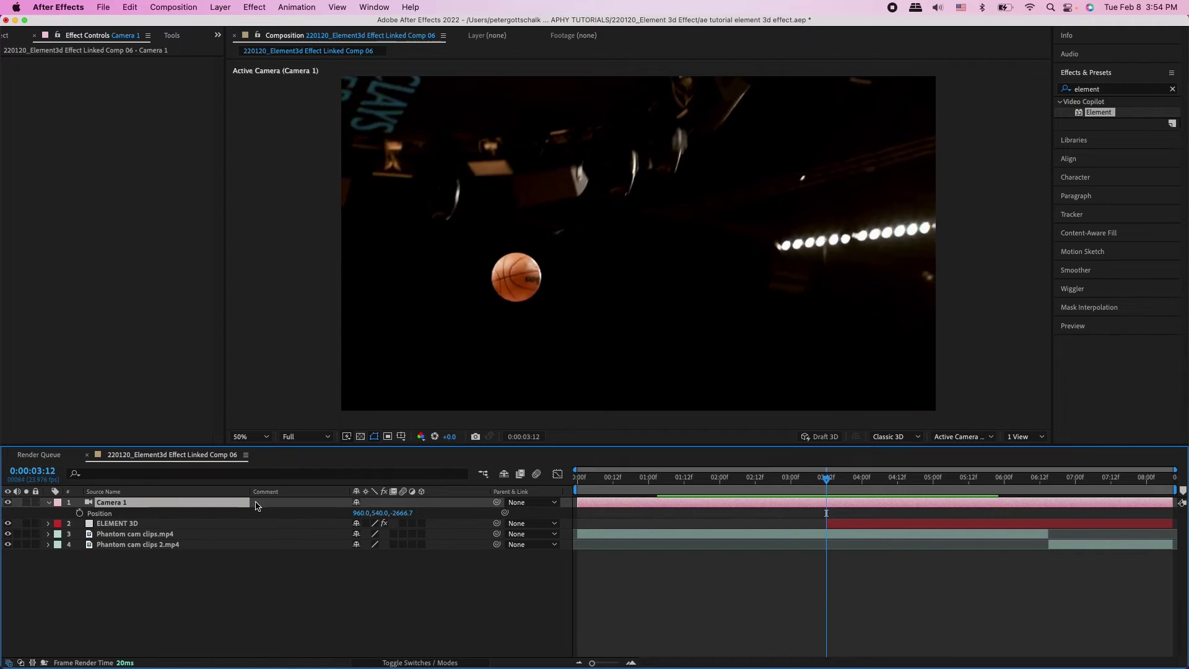
{"action": "left_click", "coordinate": [80, 512]}
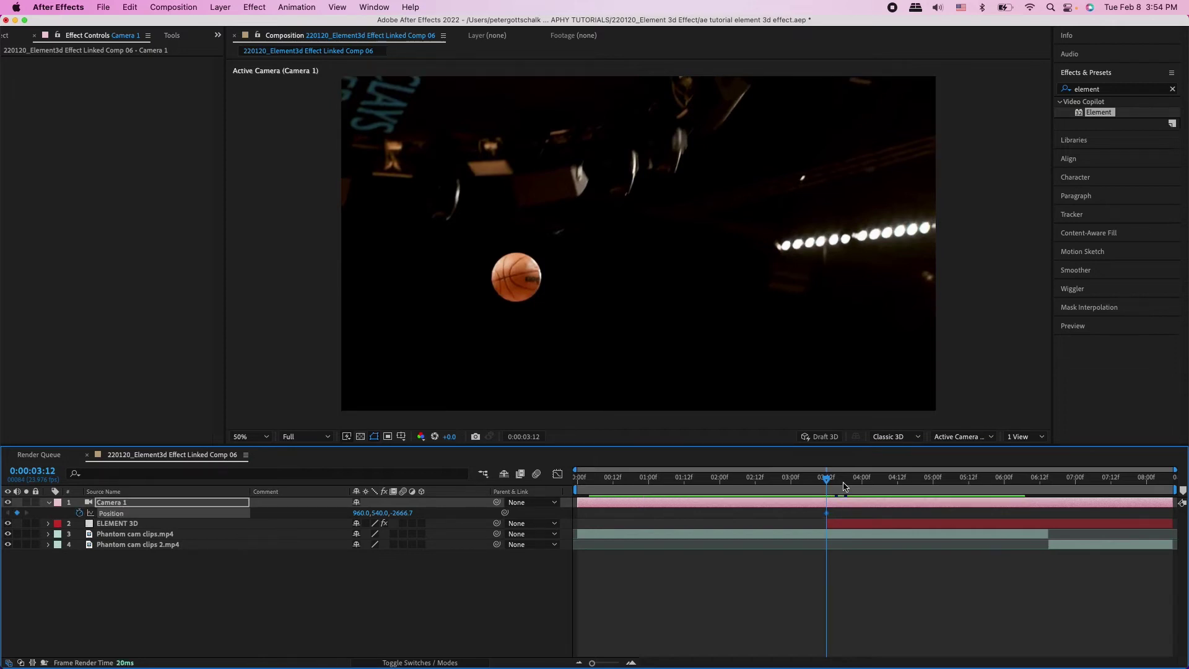
{"action": "key", "text": "a"}
{"action": "left_click", "coordinate": [835, 525]}
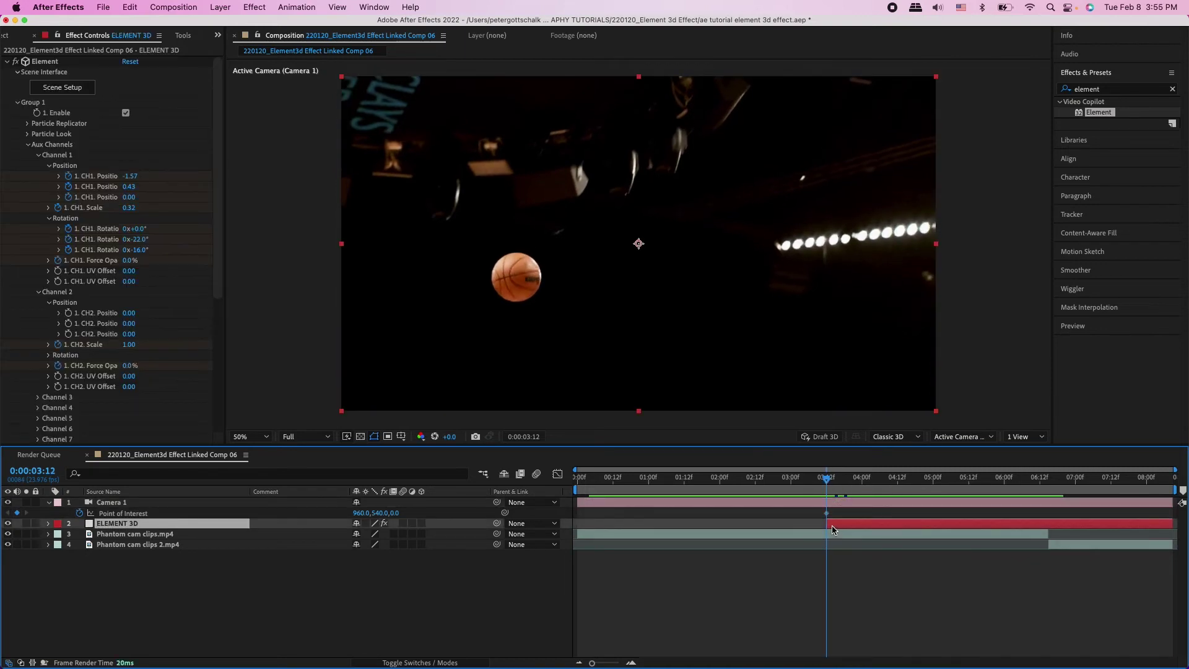
{"action": "left_click_drag", "start_coordinate": [829, 478], "coordinate": [854, 478]}
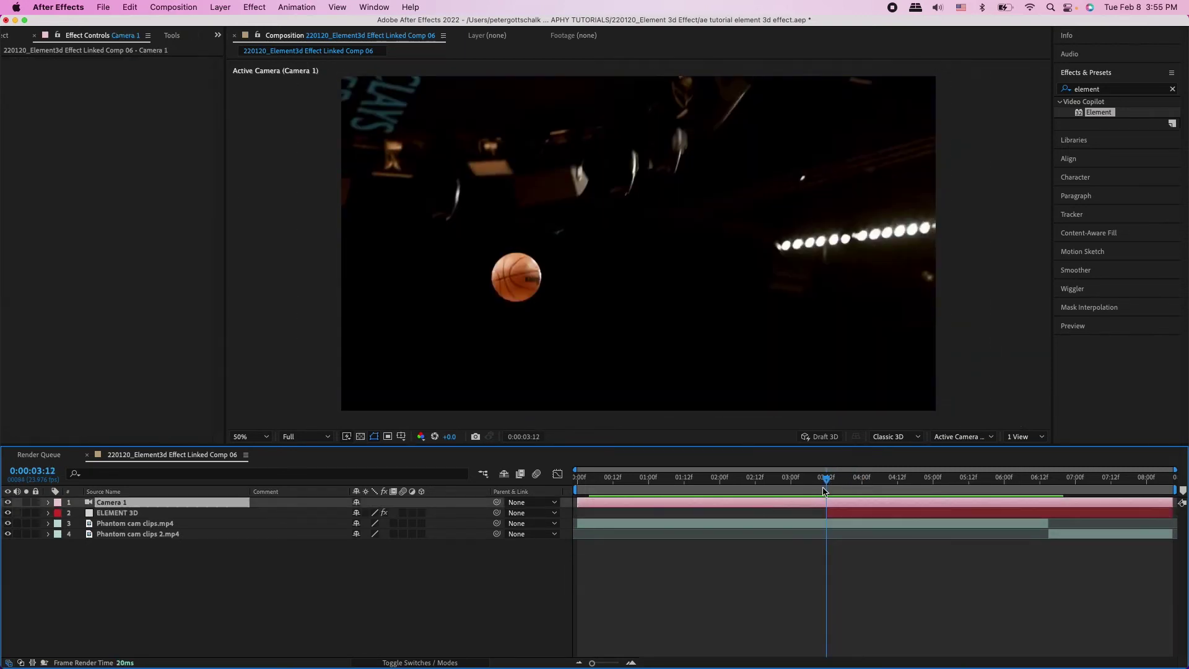
Step: Keyframe the camera's Position and Point of Interest at 0:00:04:09, where the ball reaches the centre, and reveal the camera's modified properties
{"action": "left_click_drag", "start_coordinate": [828, 483], "coordinate": [891, 482]}
{"action": "left_click", "coordinate": [865, 515]}
{"action": "key", "text": "u"}
{"action": "left_click", "coordinate": [890, 521]}
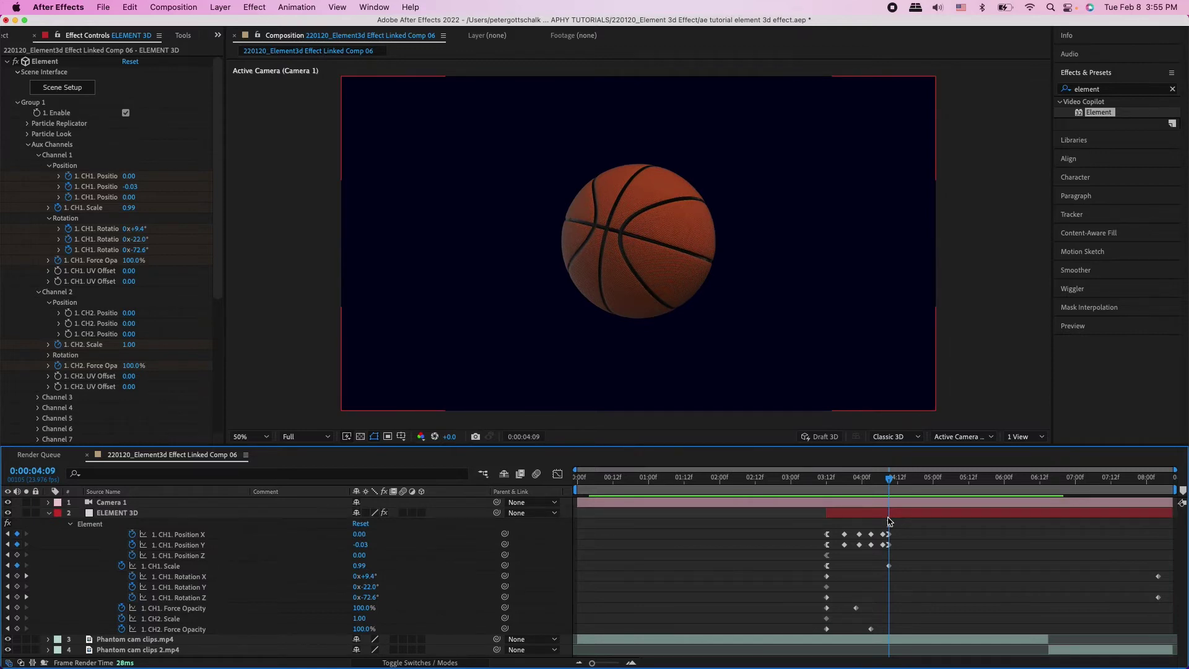
{"action": "left_click", "coordinate": [880, 505]}
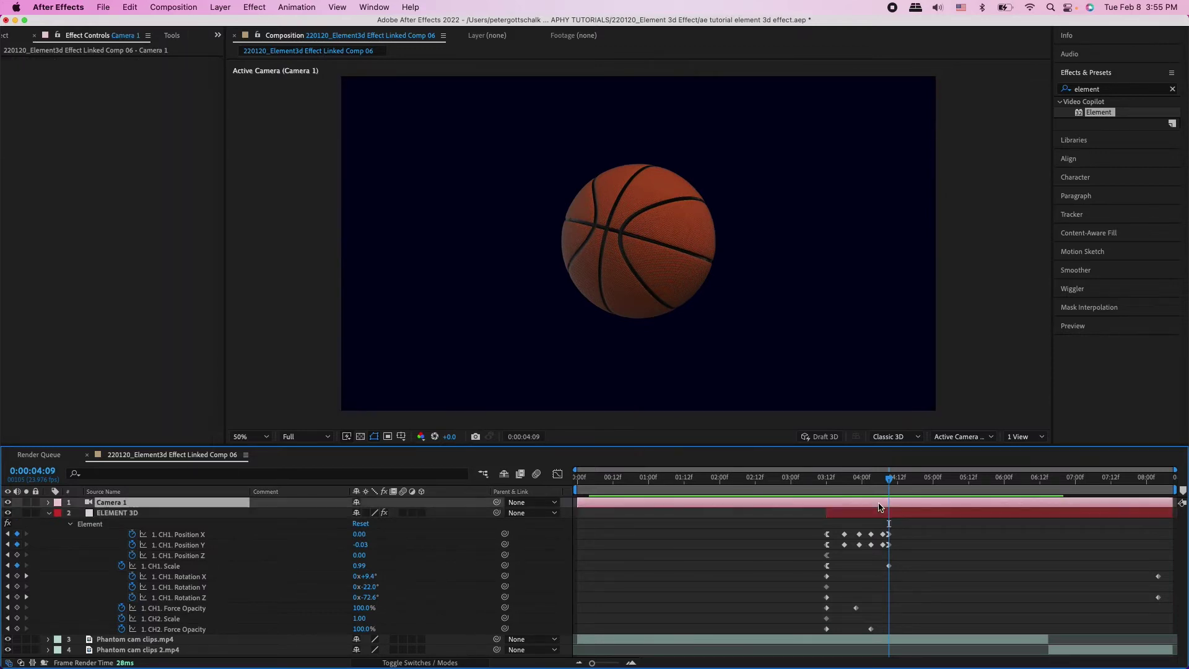
{"action": "key", "text": "p"}
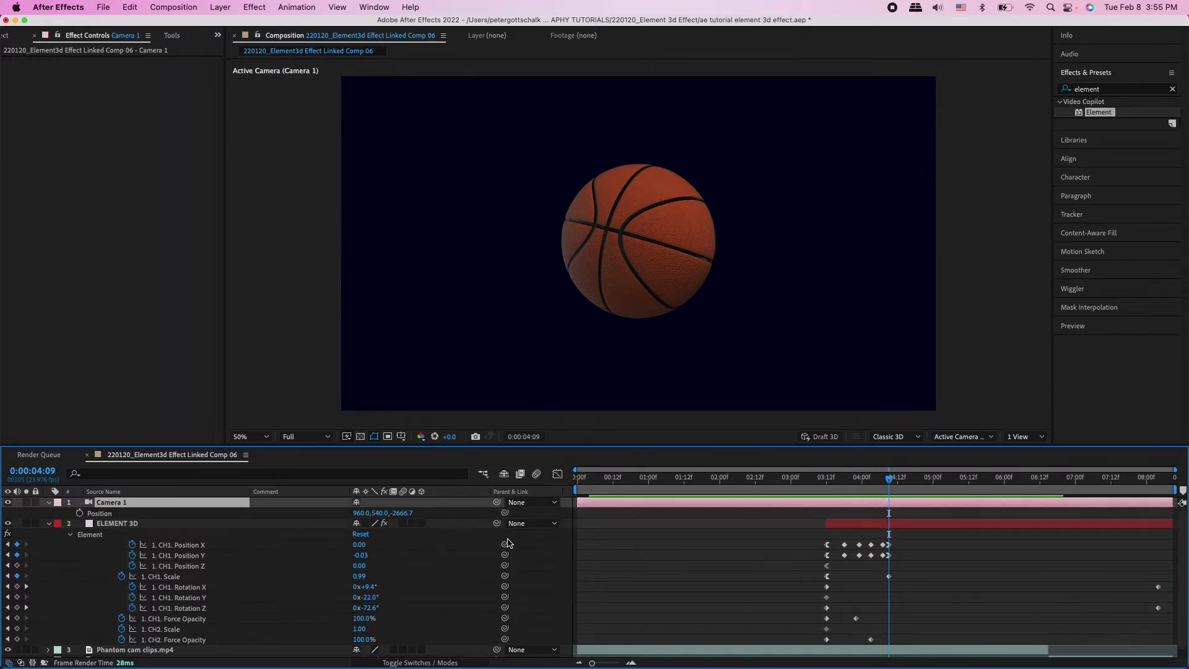
{"action": "left_click", "coordinate": [79, 514]}
{"action": "key", "text": "a"}
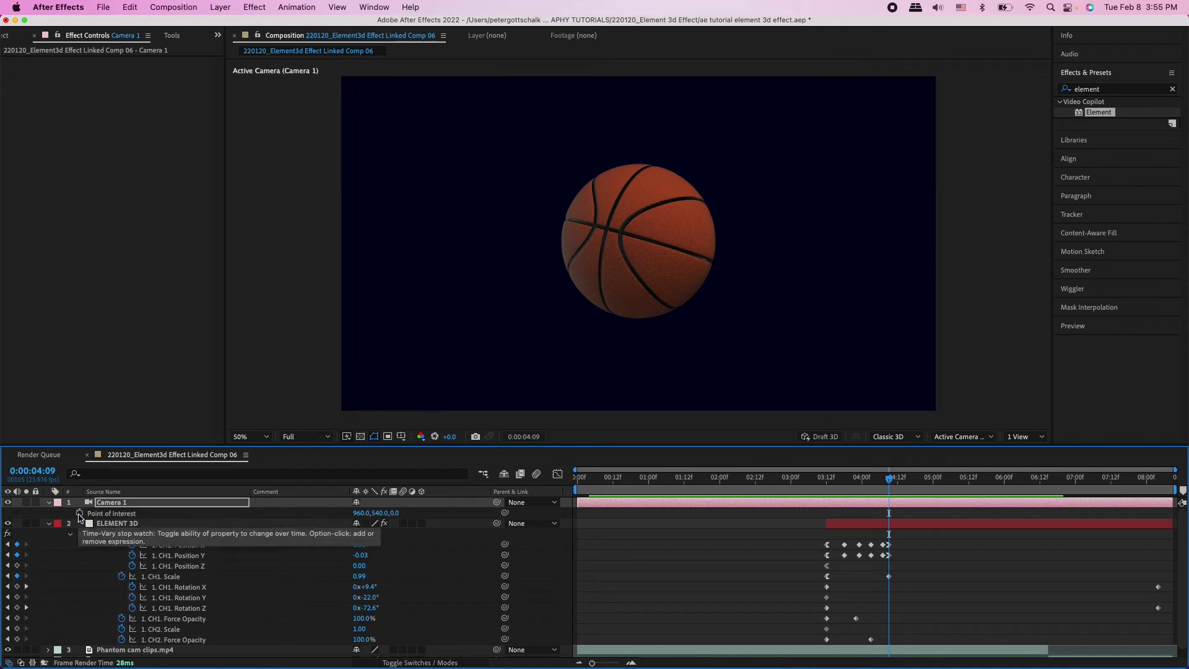
{"action": "left_click", "coordinate": [79, 516]}
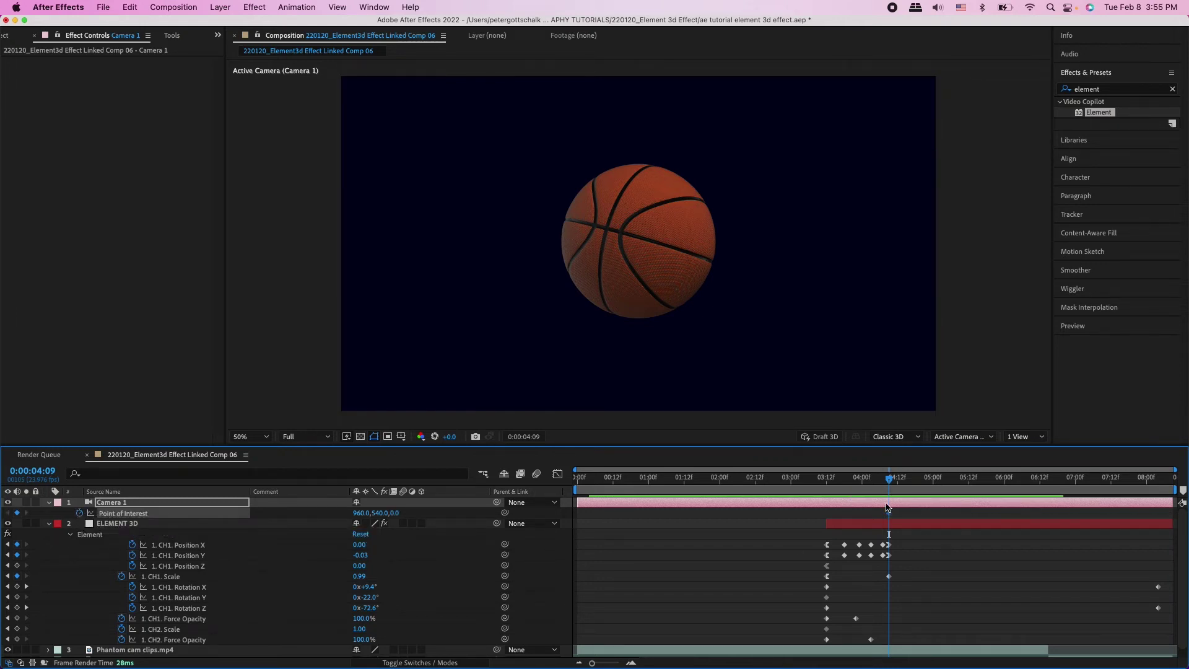
{"action": "left_click", "coordinate": [888, 508]}
{"action": "key", "text": "u"}
{"action": "key", "text": "u"}
Step: Try dollying the camera in towards the ball at 0:00:05:18 to a Z position of about -1302.7, and preview the zoom
{"action": "left_click_drag", "start_coordinate": [890, 483], "coordinate": [972, 494]}
{"action": "scroll", "coordinate": [1042, 648], "scroll_direction": "down", "scroll_amount": 3}
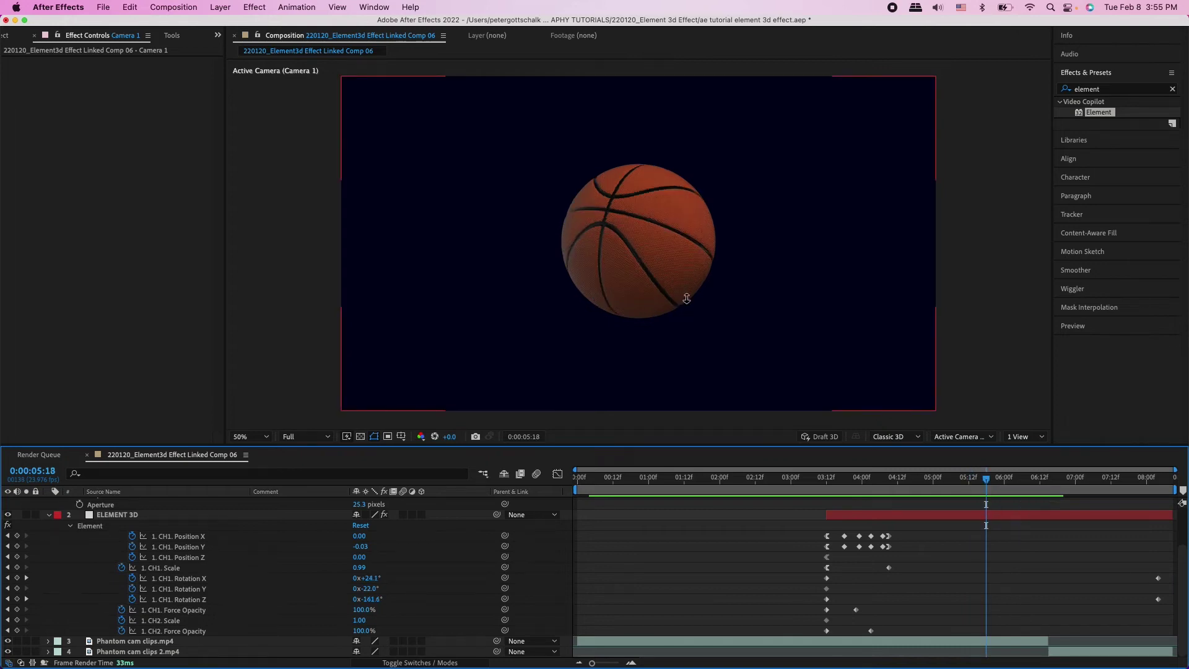
{"action": "scroll", "coordinate": [983, 557], "scroll_direction": "up", "scroll_amount": 3}
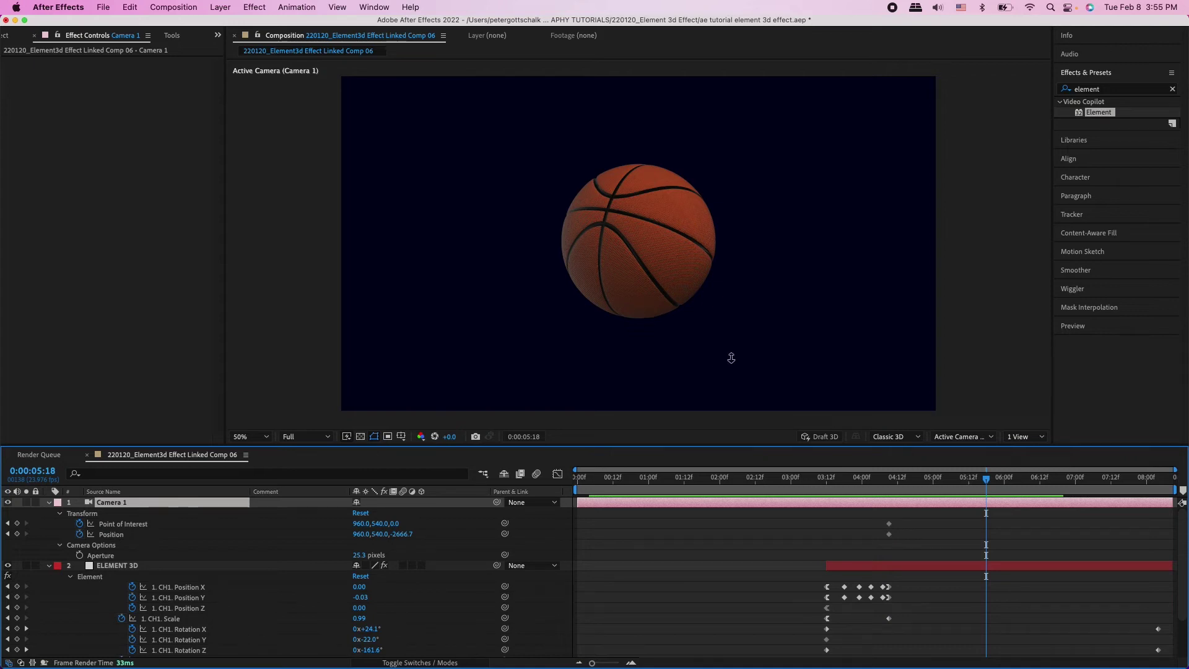
{"action": "left_click_drag", "start_coordinate": [748, 373], "coordinate": [720, 133]}
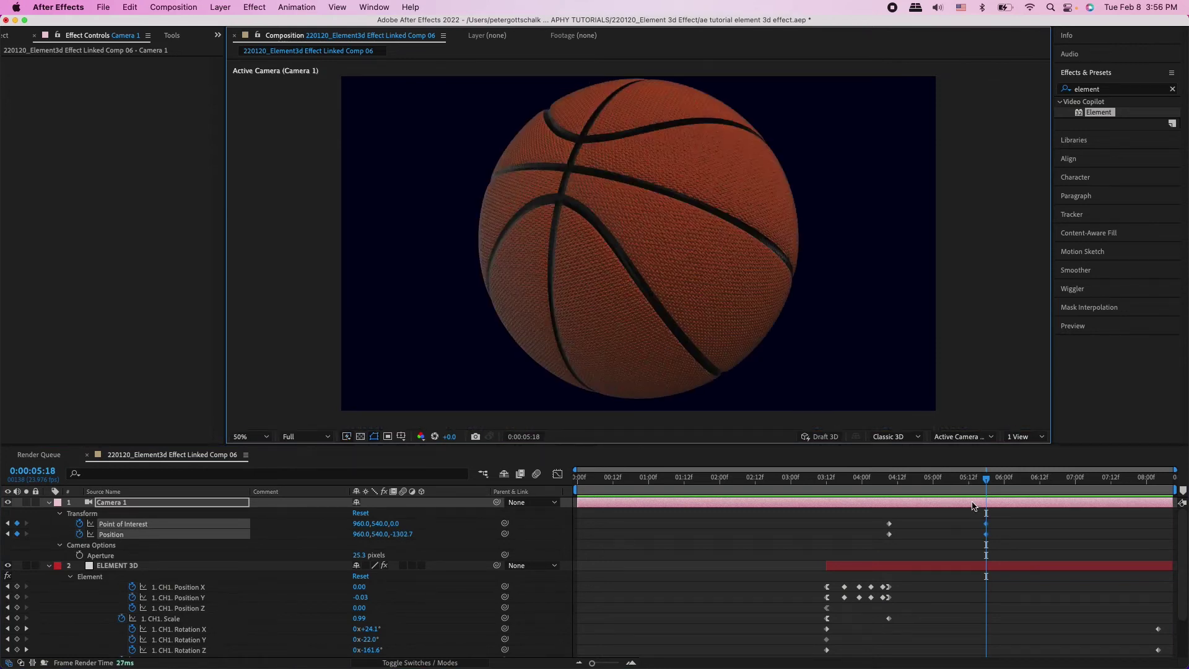
{"action": "left_click_drag", "start_coordinate": [974, 480], "coordinate": [824, 502]}
{"action": "key", "text": "space"}
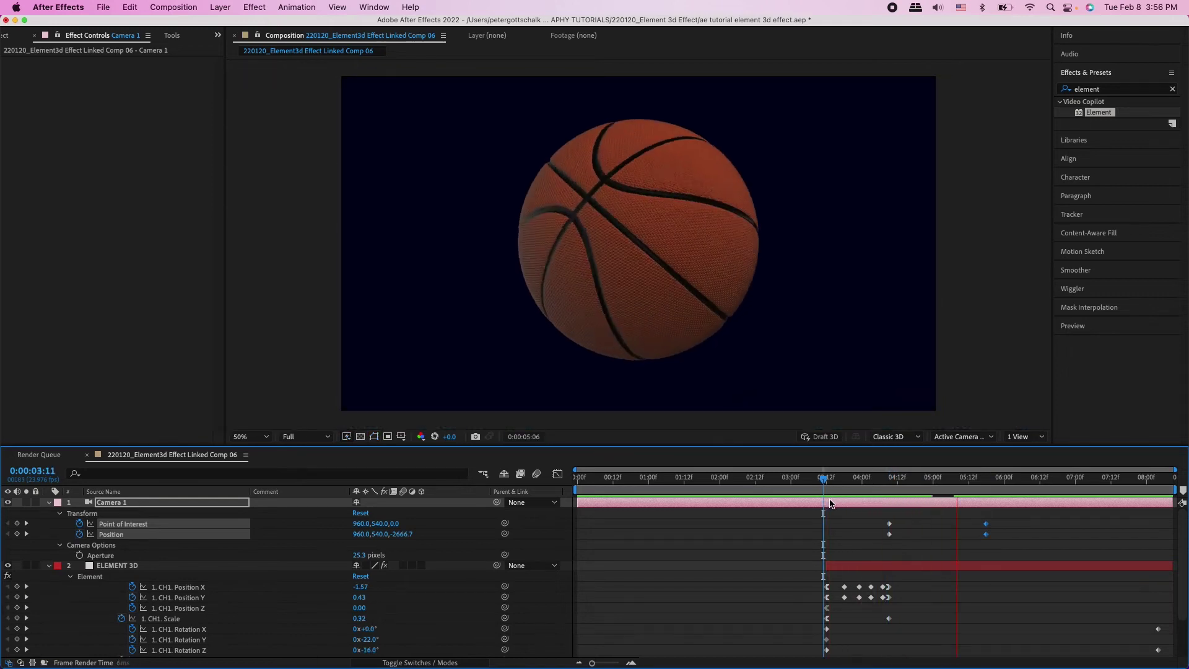
{"action": "key", "text": "space"}
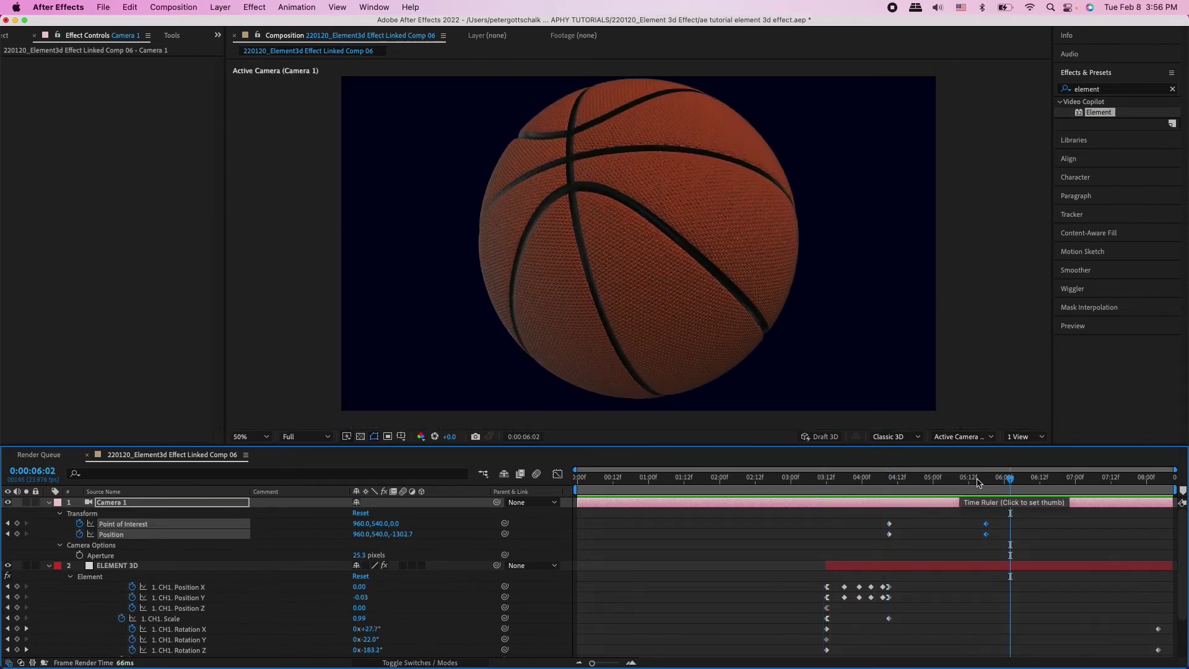
{"action": "left_click", "coordinate": [986, 480]}
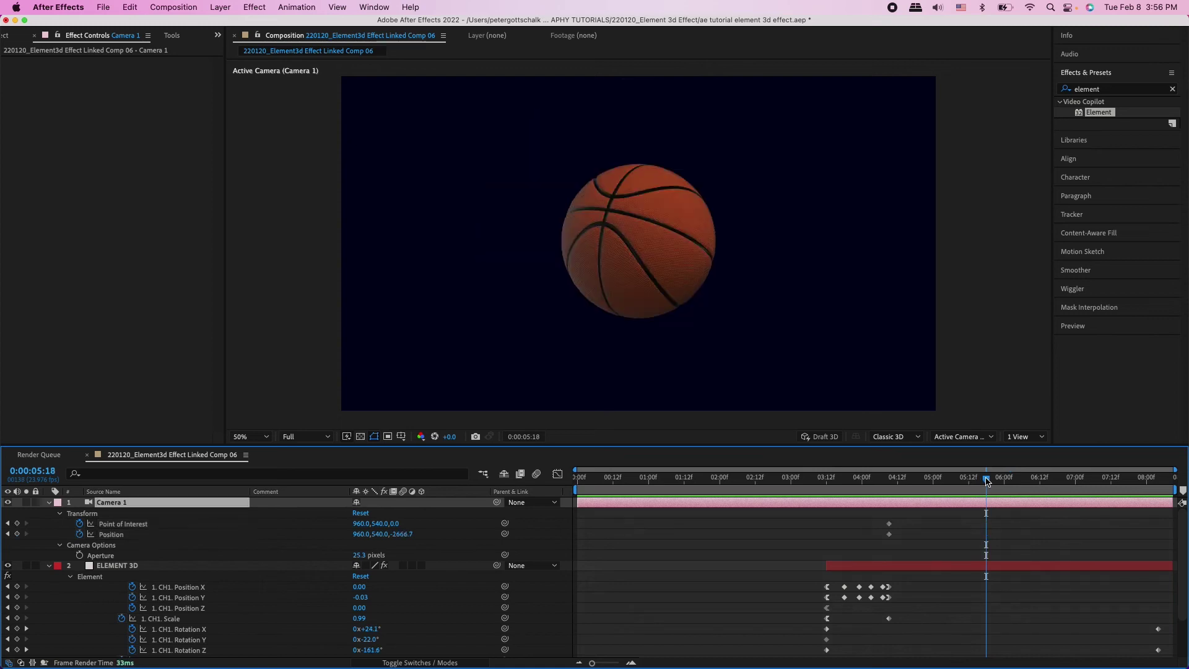
Step: Try orbiting the camera around the ball at 0:00:05:18, undo it, and experiment with further camera moves
{"action": "left_click_drag", "start_coordinate": [759, 319], "coordinate": [655, 338]}
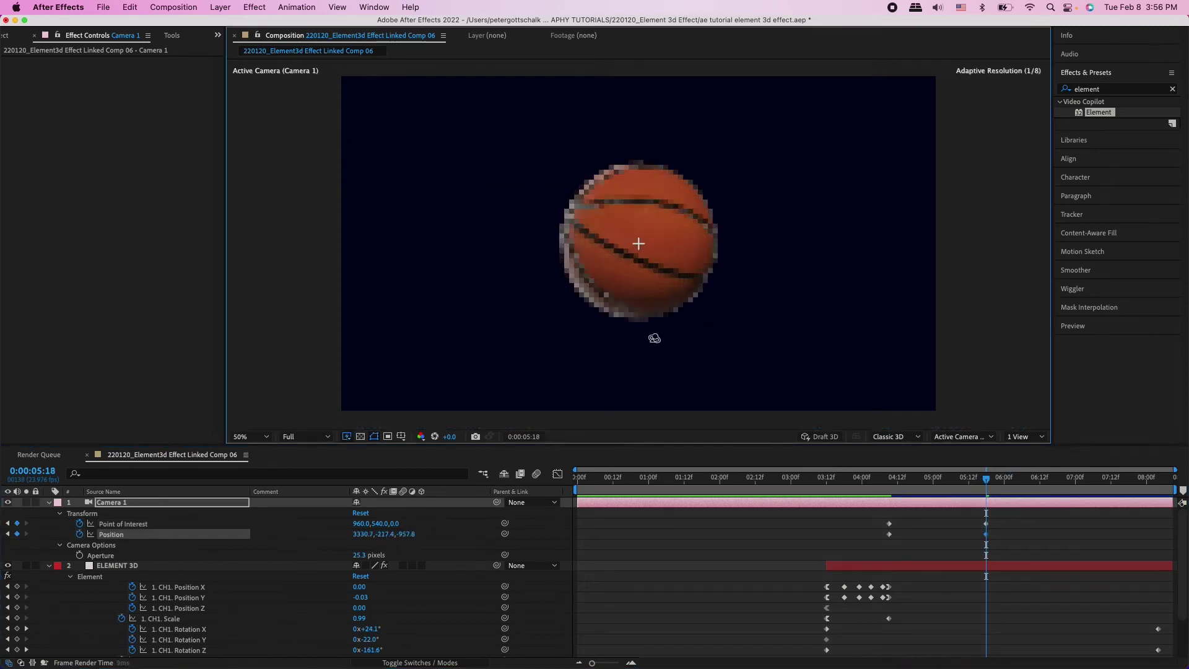
{"action": "left_click_drag", "start_coordinate": [987, 480], "coordinate": [872, 486]}
{"action": "key", "text": "super+z"}
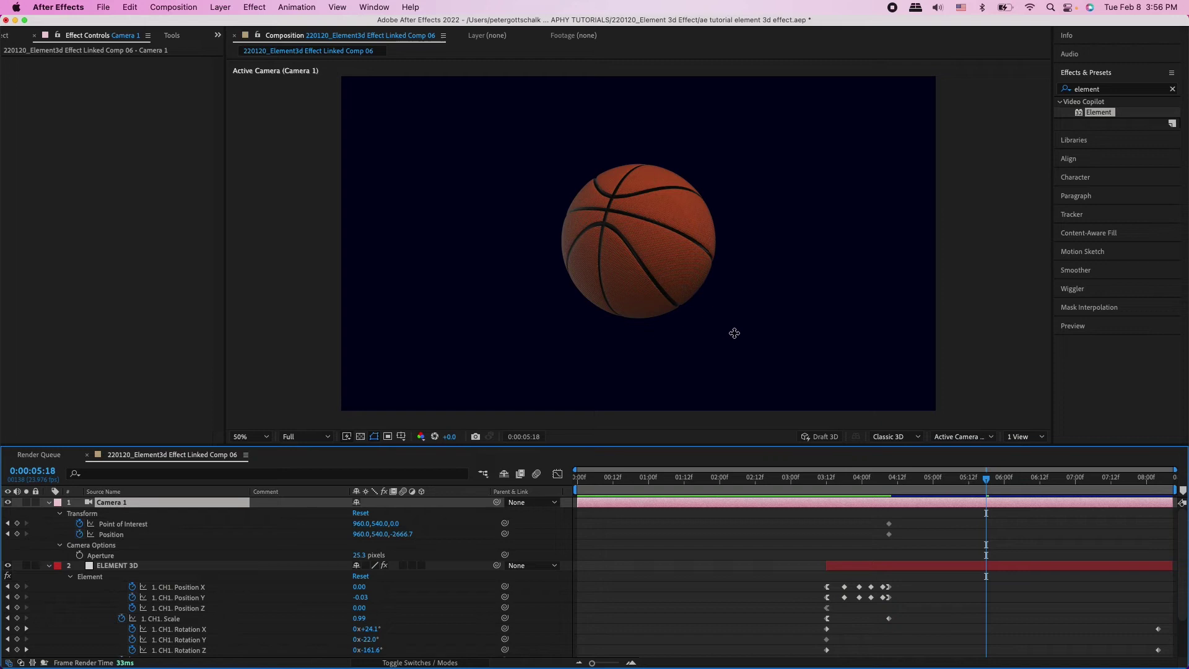
{"action": "left_click_drag", "start_coordinate": [740, 267], "coordinate": [696, 186]}
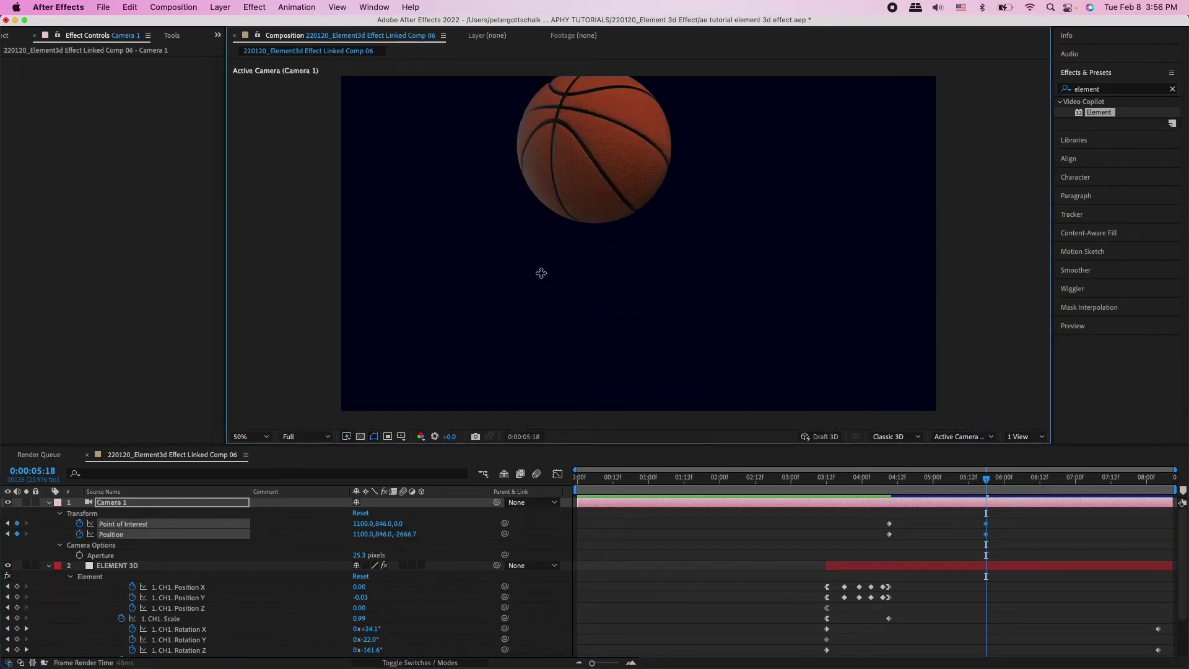
{"action": "left_click_drag", "start_coordinate": [541, 271], "coordinate": [751, 298]}
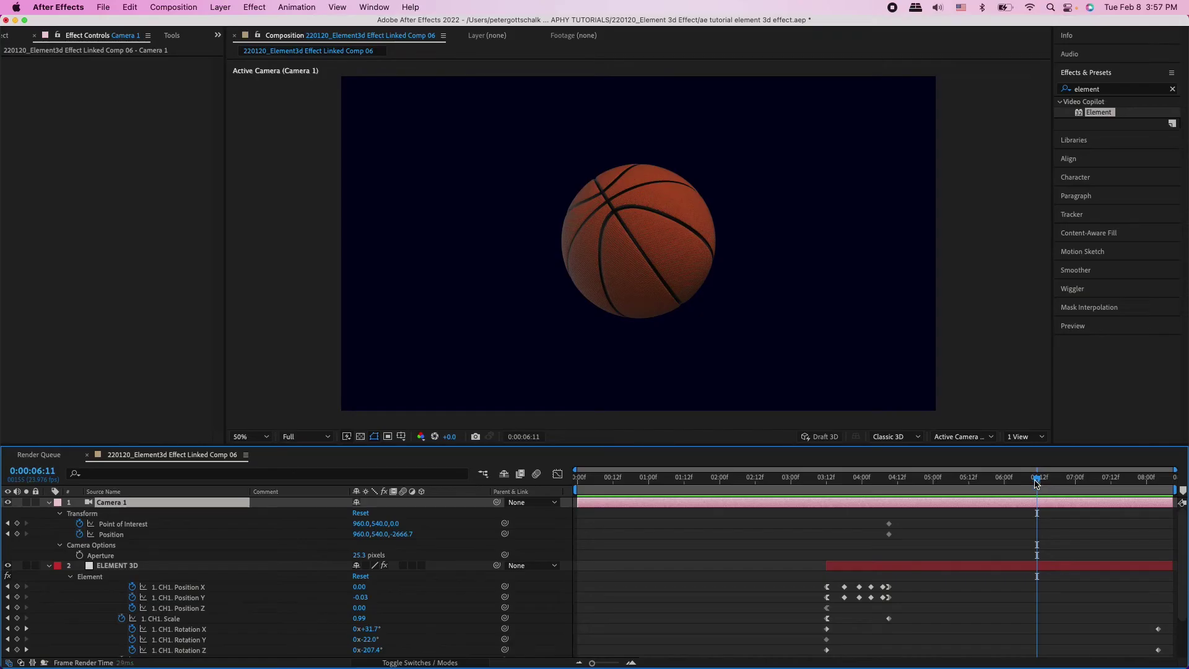
Step: At 0:00:06:09, dolly the camera in and orbit it around the ball to a Position of about 2446.9, 249.4, 497.5, and preview the move
{"action": "left_click_drag", "start_coordinate": [1037, 483], "coordinate": [1033, 485]}
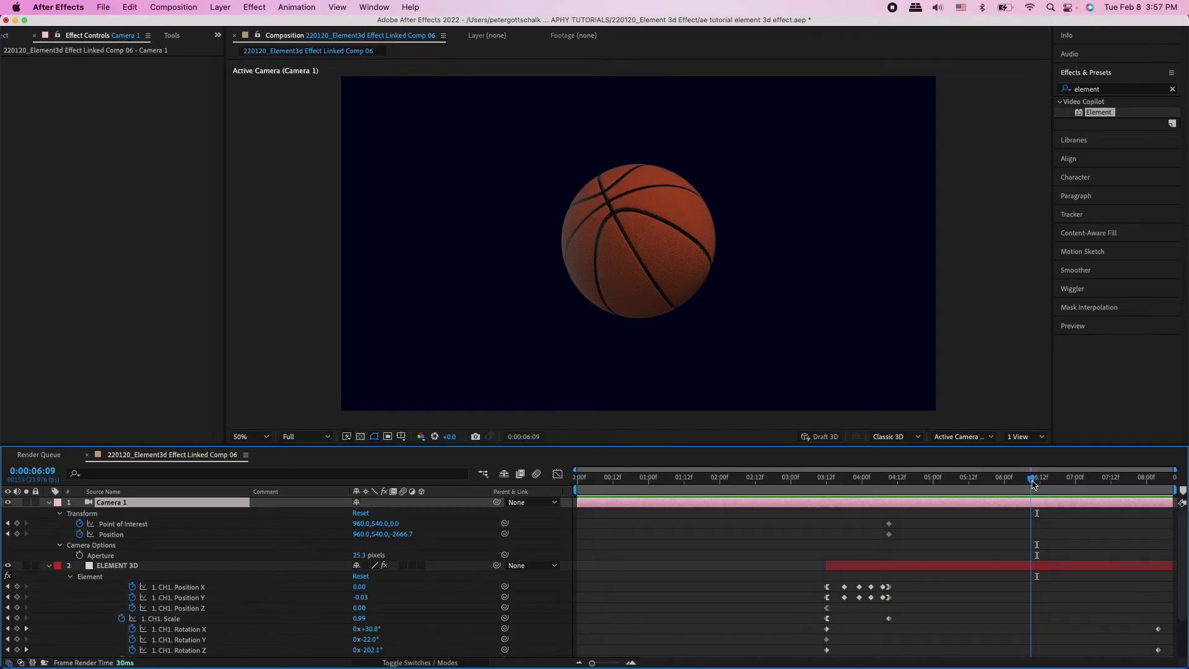
{"action": "scroll", "coordinate": [1097, 622], "scroll_direction": "down", "scroll_amount": 3}
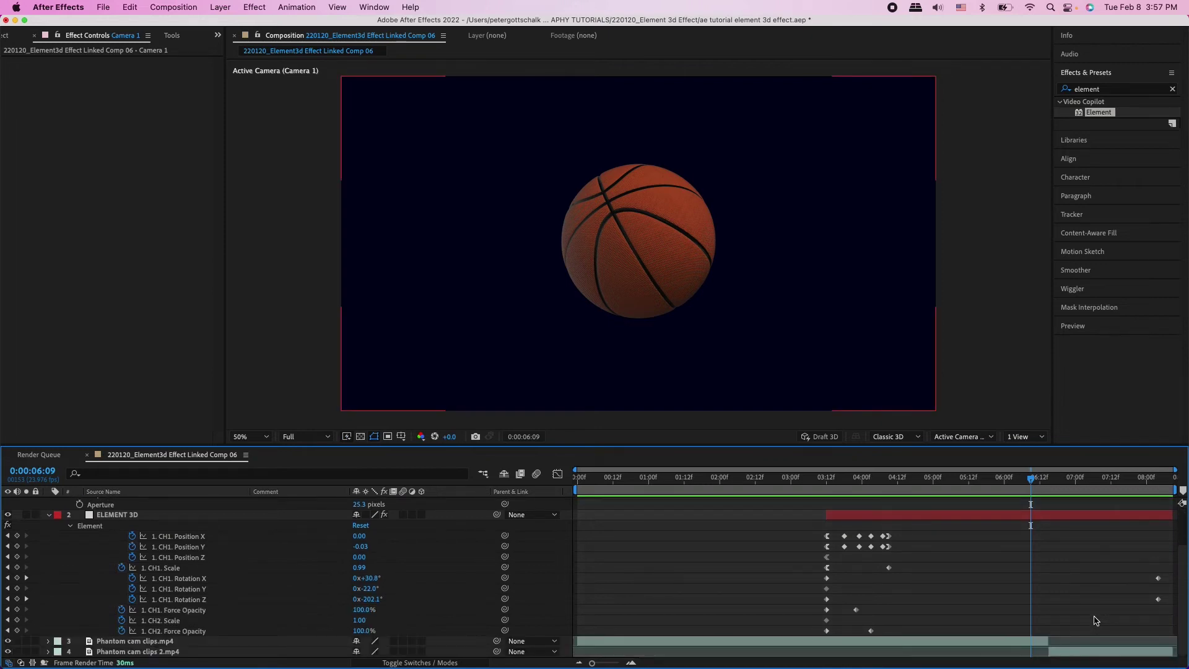
{"action": "scroll", "coordinate": [1097, 621], "scroll_direction": "up", "scroll_amount": 3}
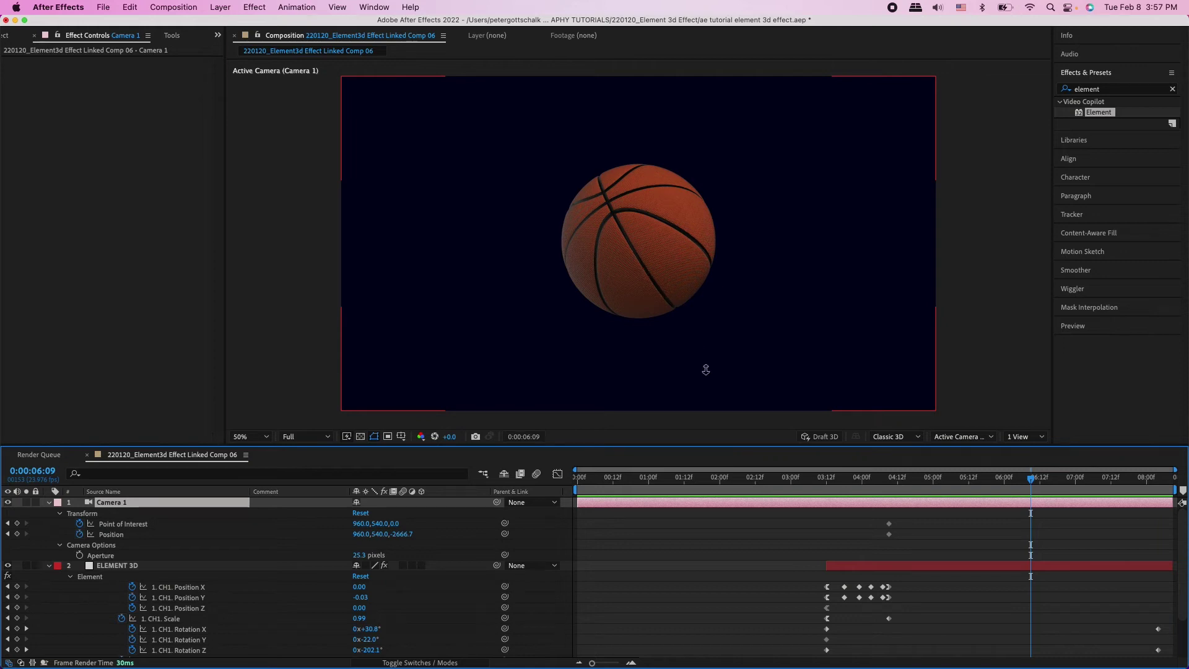
{"action": "left_click_drag", "start_coordinate": [742, 376], "coordinate": [736, 205]}
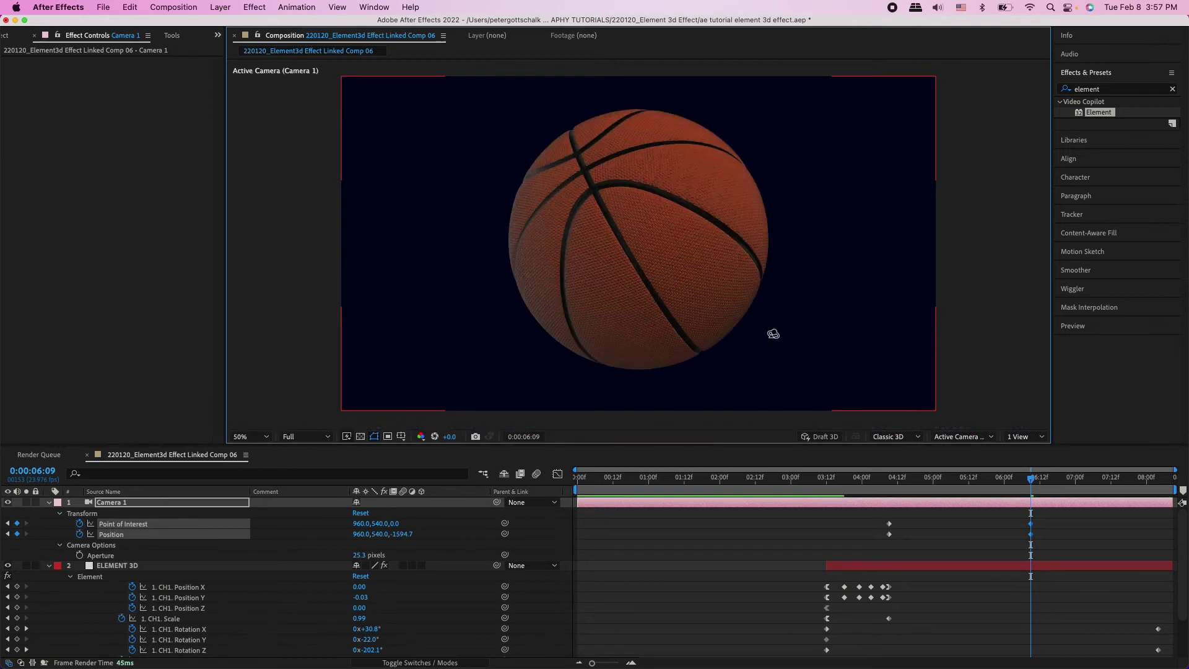
{"action": "left_click_drag", "start_coordinate": [790, 336], "coordinate": [656, 348]}
{"action": "left_click", "coordinate": [853, 493]}
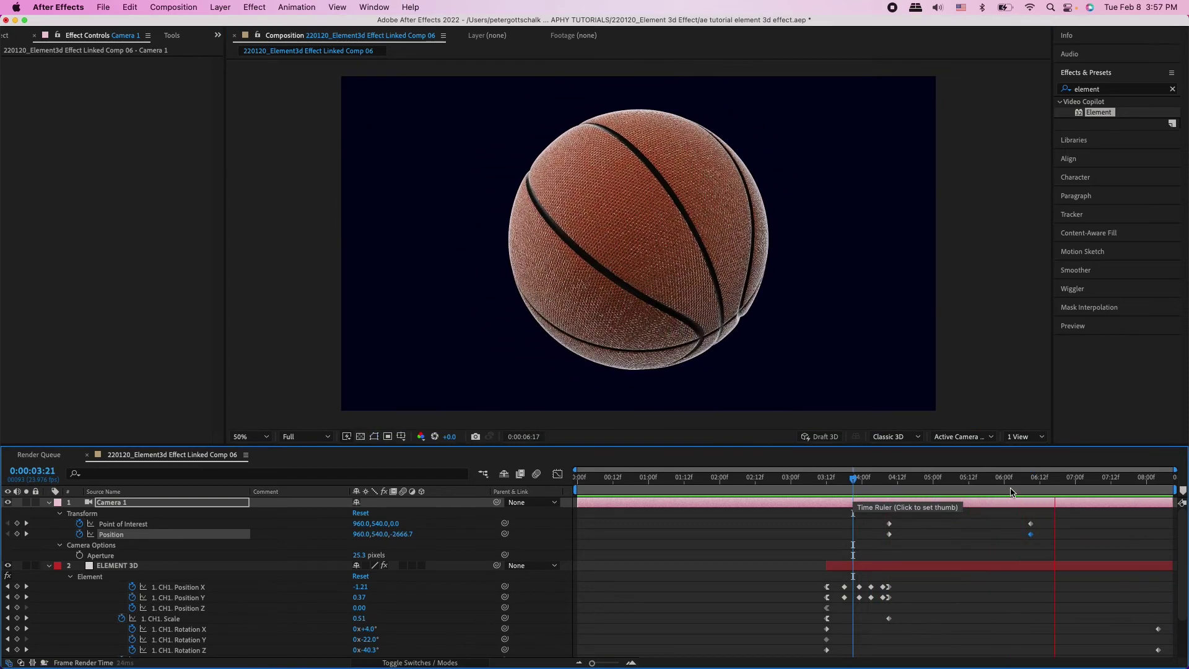
Step: At 0:00:06:16, dolly the camera back from the ball and preview the animation from 0:00:03:12
{"action": "left_click", "coordinate": [1019, 485]}
{"action": "left_click_drag", "start_coordinate": [1019, 485], "coordinate": [1055, 485]}
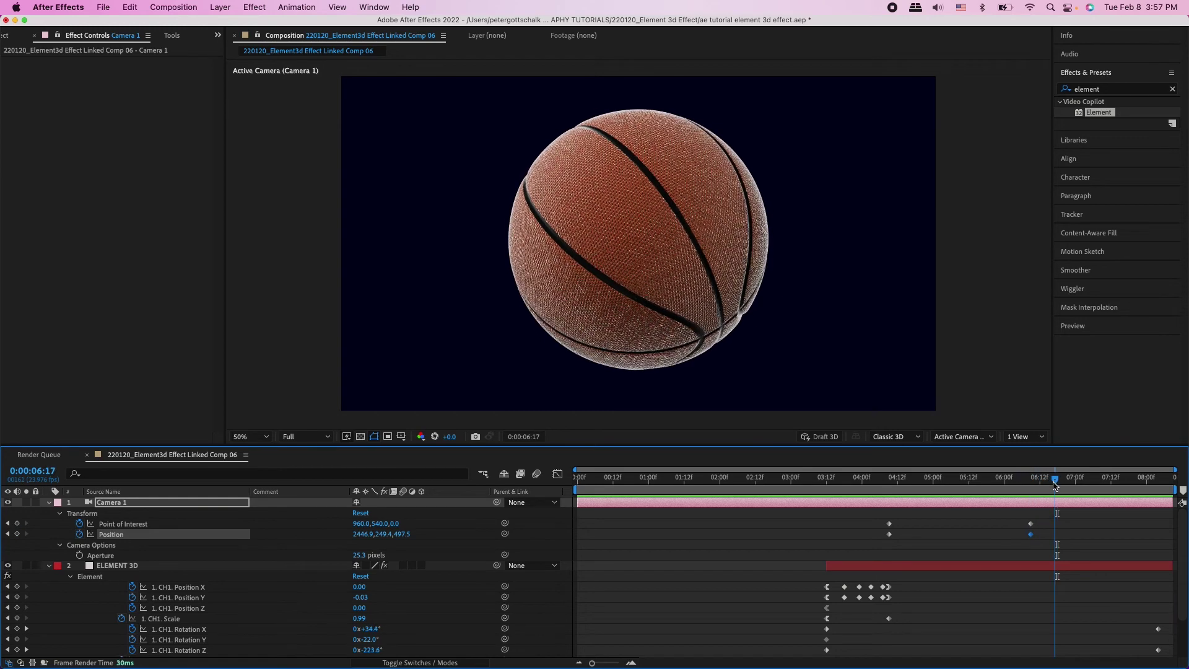
{"action": "left_click_drag", "start_coordinate": [767, 323], "coordinate": [775, 414]}
{"action": "left_click_drag", "start_coordinate": [781, 276], "coordinate": [774, 364]}
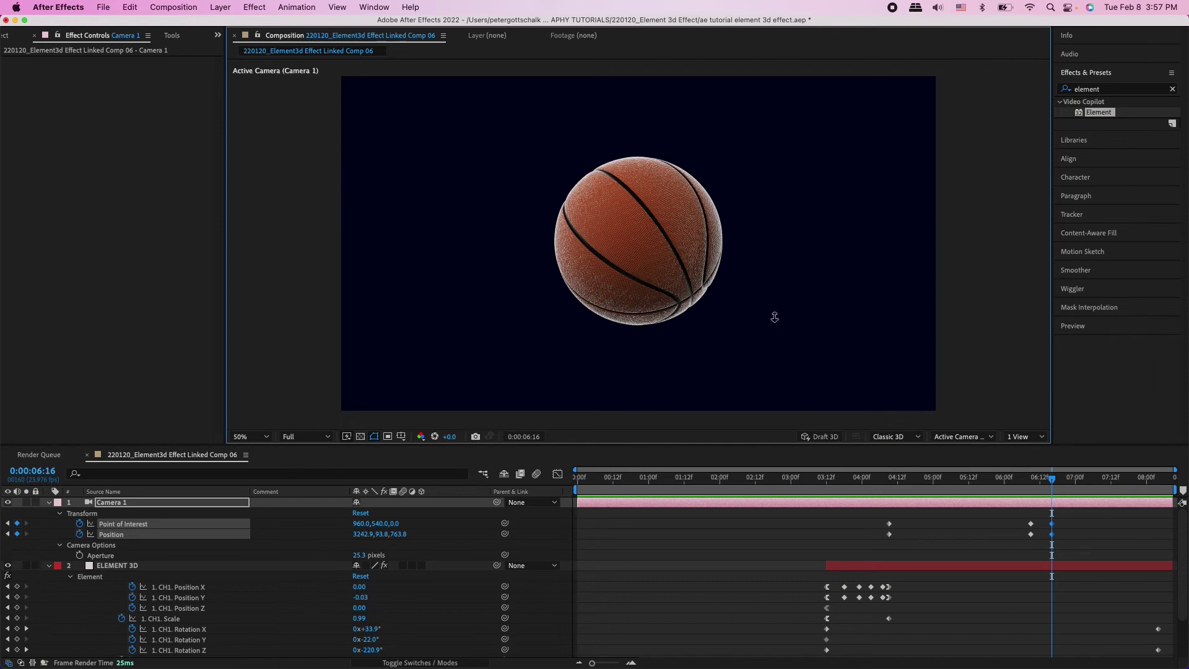
{"action": "left_click", "coordinate": [826, 487]}
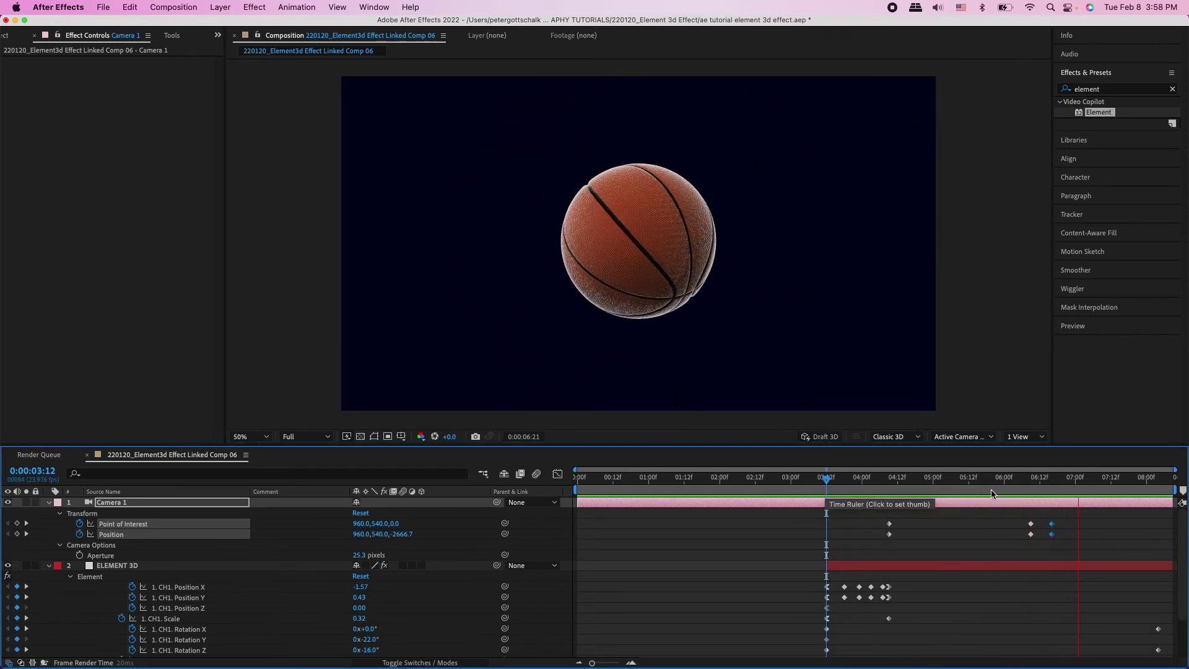
Step: At 0:00:06:16, dolly the camera farther back to a Position of about 5921.2, -429.6, 1660.0 and preview the move from around 0:00:03:23
{"action": "key", "text": "space"}
{"action": "left_click_drag", "start_coordinate": [1039, 482], "coordinate": [1052, 482]}
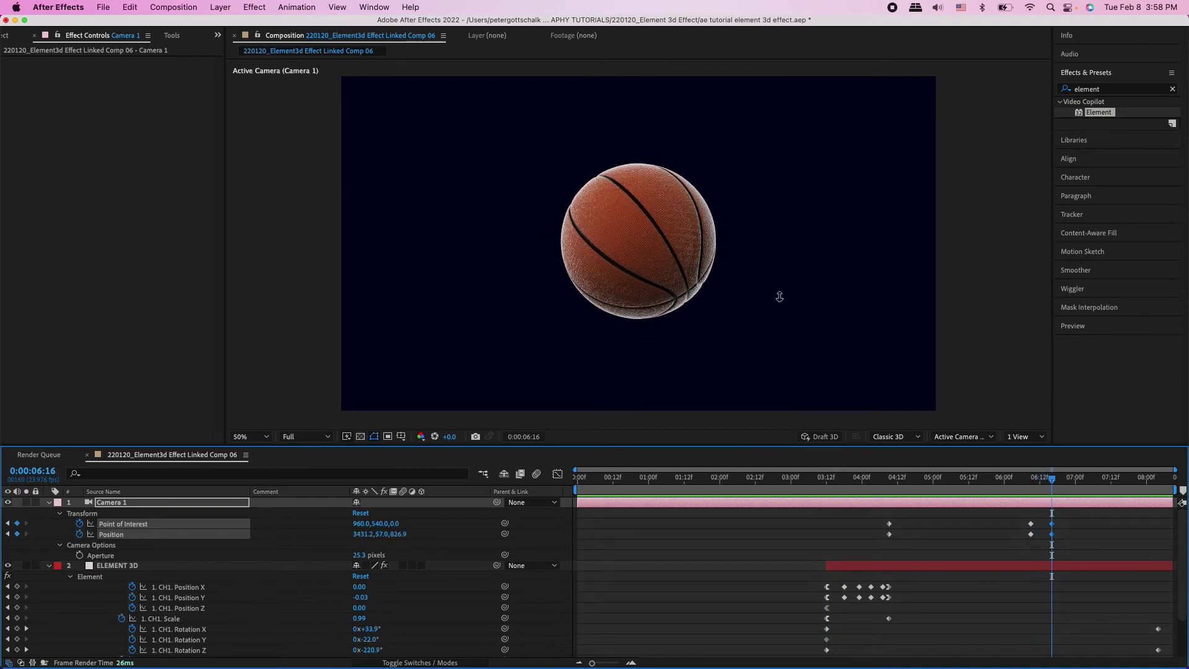
{"action": "left_click_drag", "start_coordinate": [756, 298], "coordinate": [751, 409]}
{"action": "left_click_drag", "start_coordinate": [741, 312], "coordinate": [743, 333]}
{"action": "left_click_drag", "start_coordinate": [1014, 482], "coordinate": [861, 496]}
{"action": "key", "text": "space"}
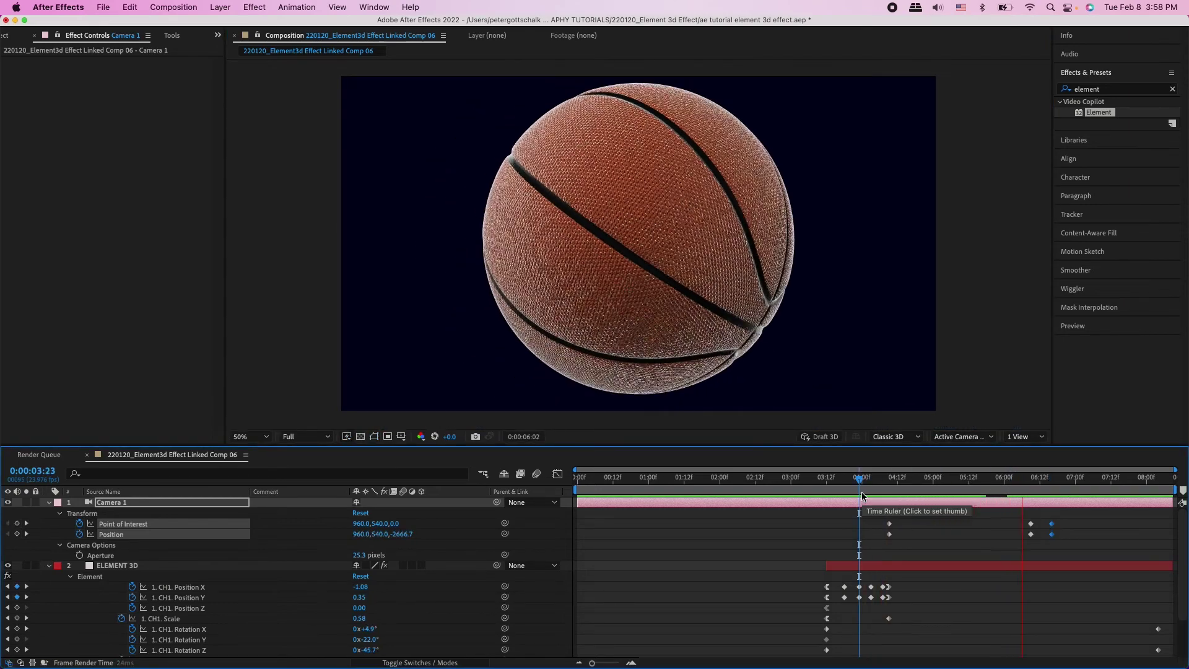
{"action": "key", "text": "space"}
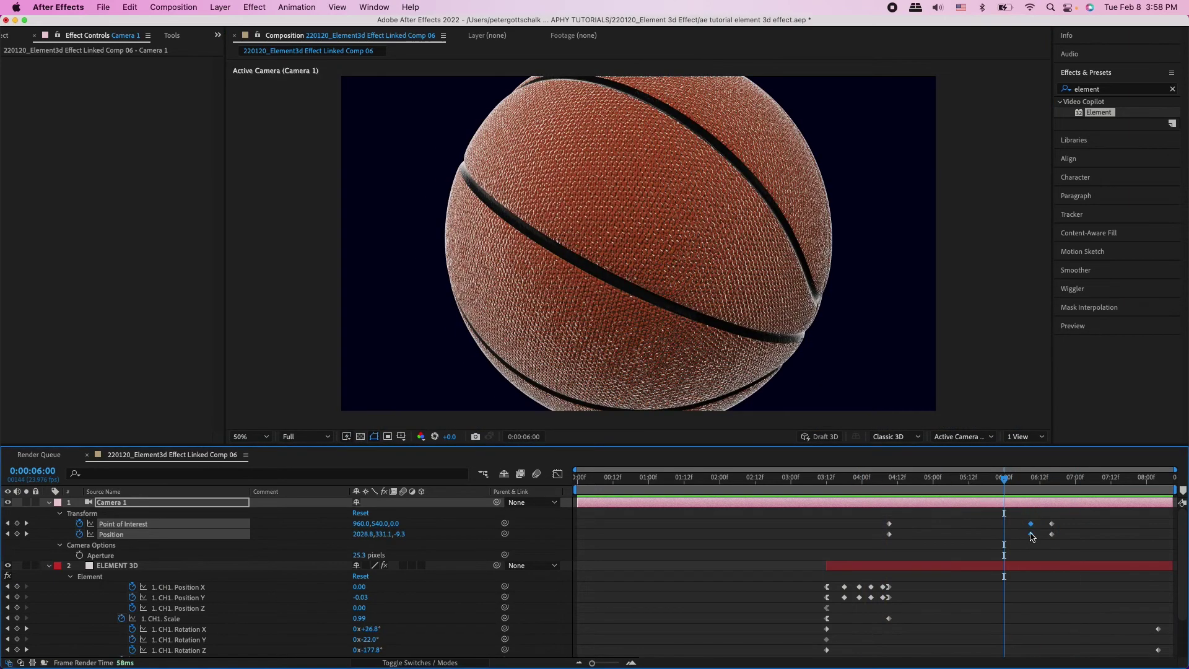
Step: Apply Easy Ease Out to the first Camera 1 Point of Interest and Position keyframes and Easy Ease In to the last ones
{"action": "left_click", "coordinate": [905, 527]}
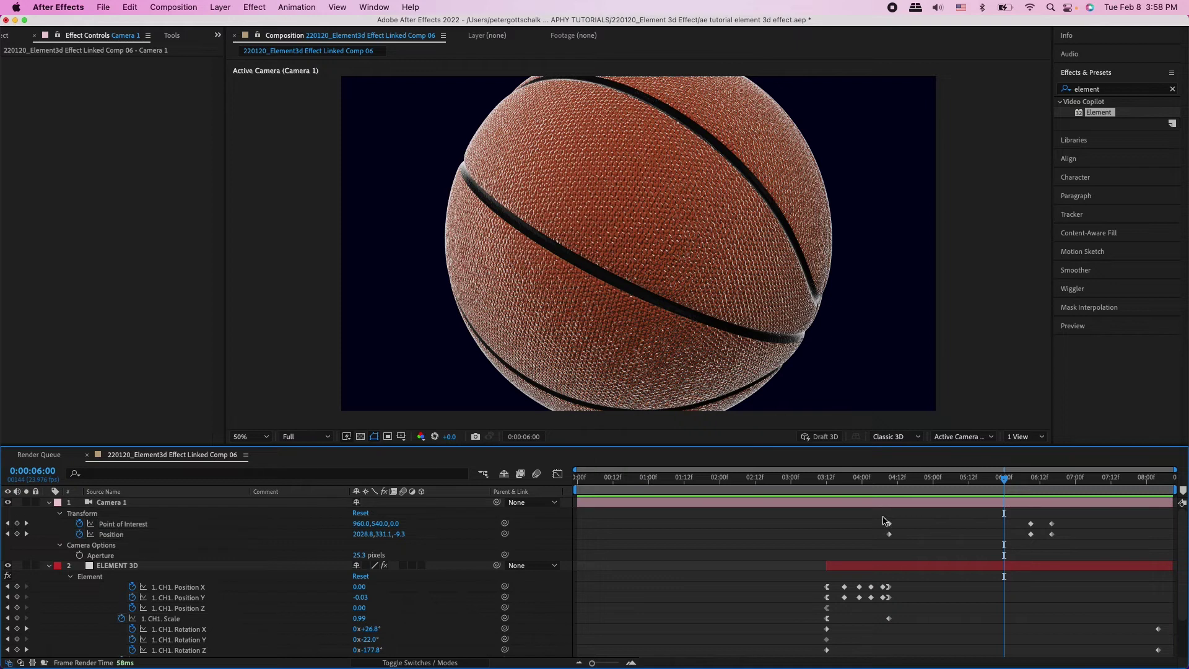
{"action": "left_click", "coordinate": [890, 481]}
{"action": "right_click", "coordinate": [890, 524]}
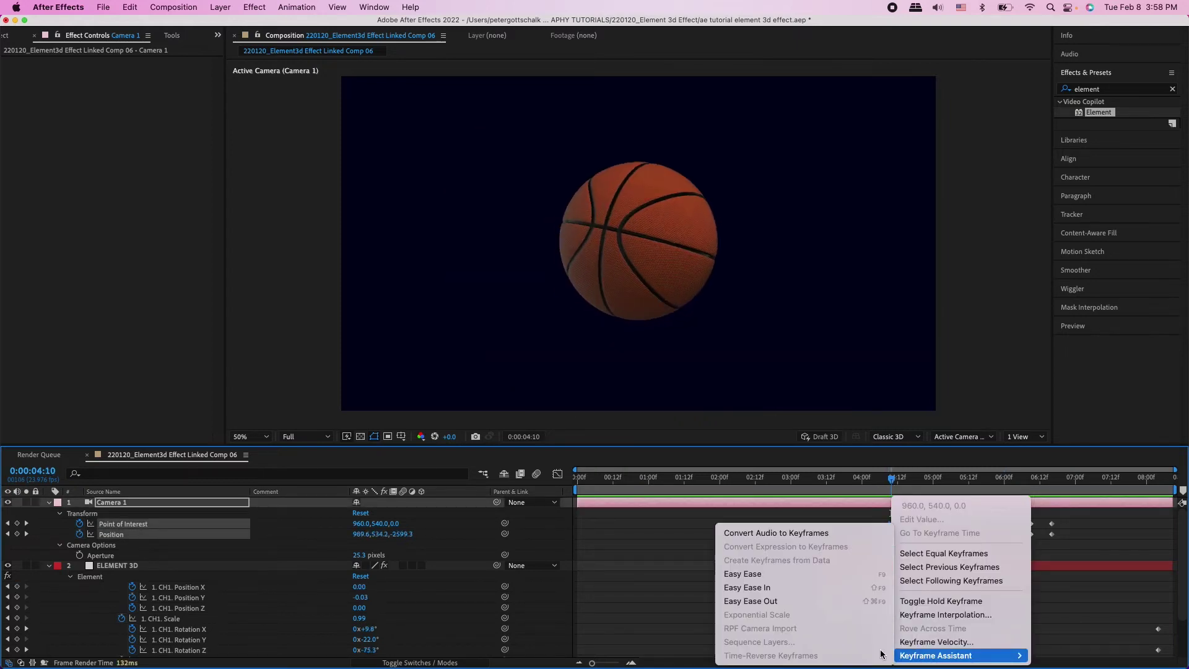
{"action": "left_click", "coordinate": [752, 600]}
{"action": "left_click", "coordinate": [1022, 479]}
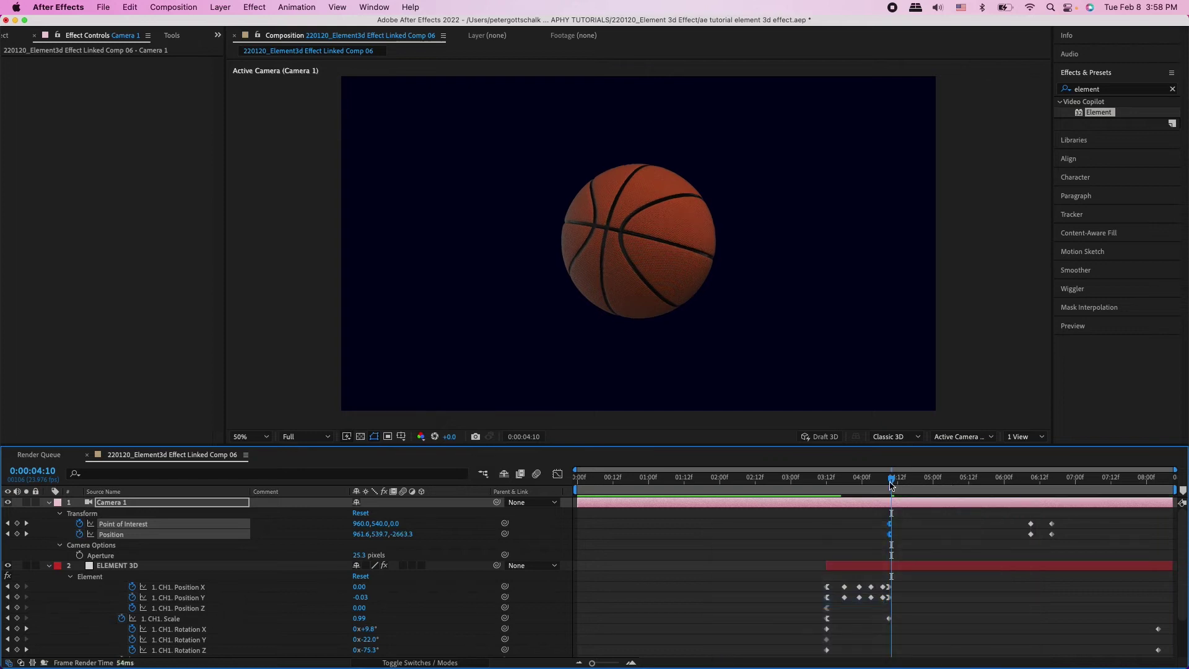
{"action": "right_click", "coordinate": [1052, 524]}
{"action": "mouse_move", "coordinate": [991, 655]}
{"action": "left_click", "coordinate": [805, 589]}
Step: At 0:00:06:16, collapse the ELEMENT 3D layer's properties and set its Opacity to 60%
{"action": "left_click_drag", "start_coordinate": [1022, 480], "coordinate": [1052, 480]}
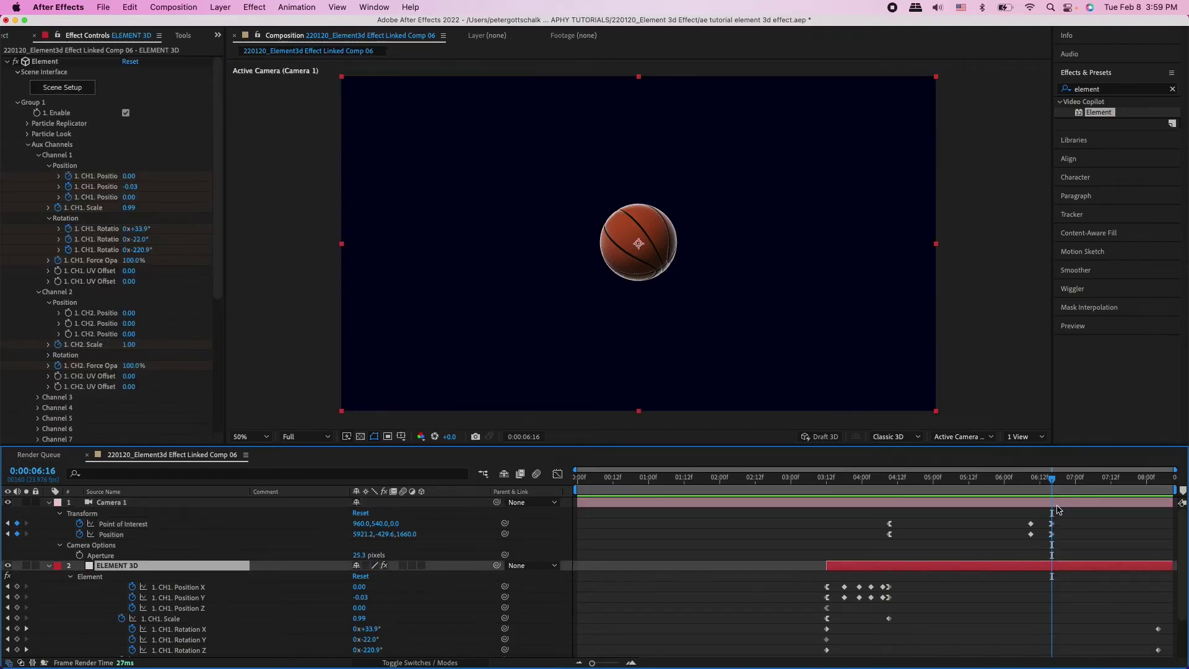
{"action": "left_click", "coordinate": [1058, 507]}
{"action": "left_click", "coordinate": [1043, 567]}
{"action": "left_click", "coordinate": [49, 566]}
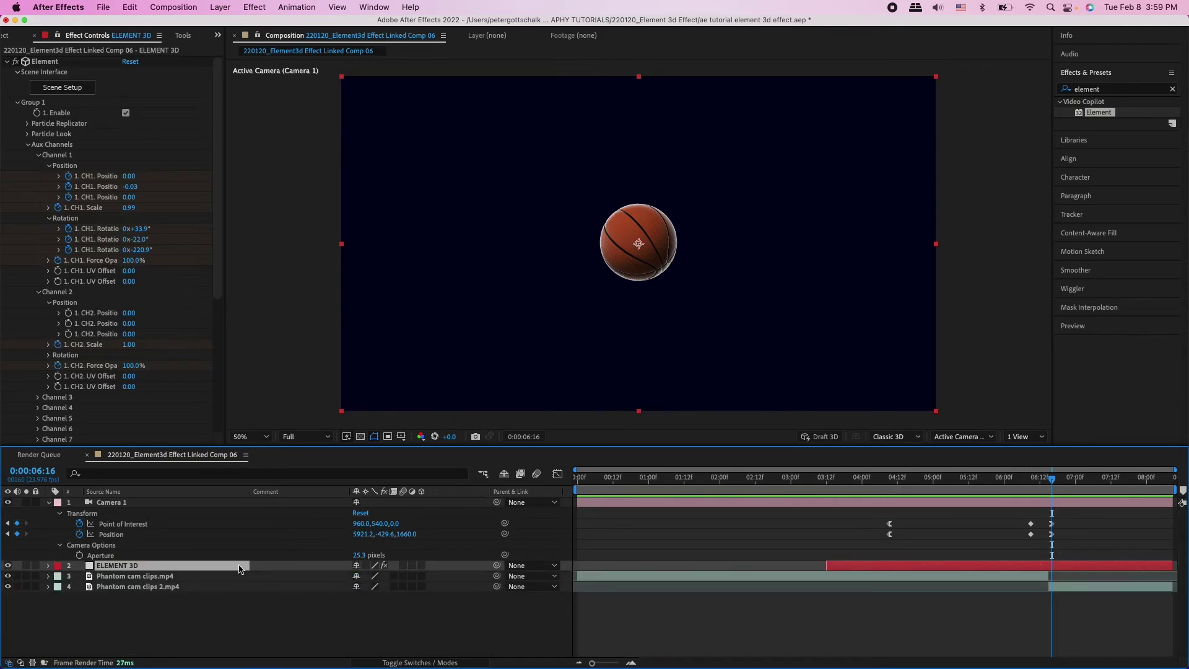
{"action": "key", "text": "t"}
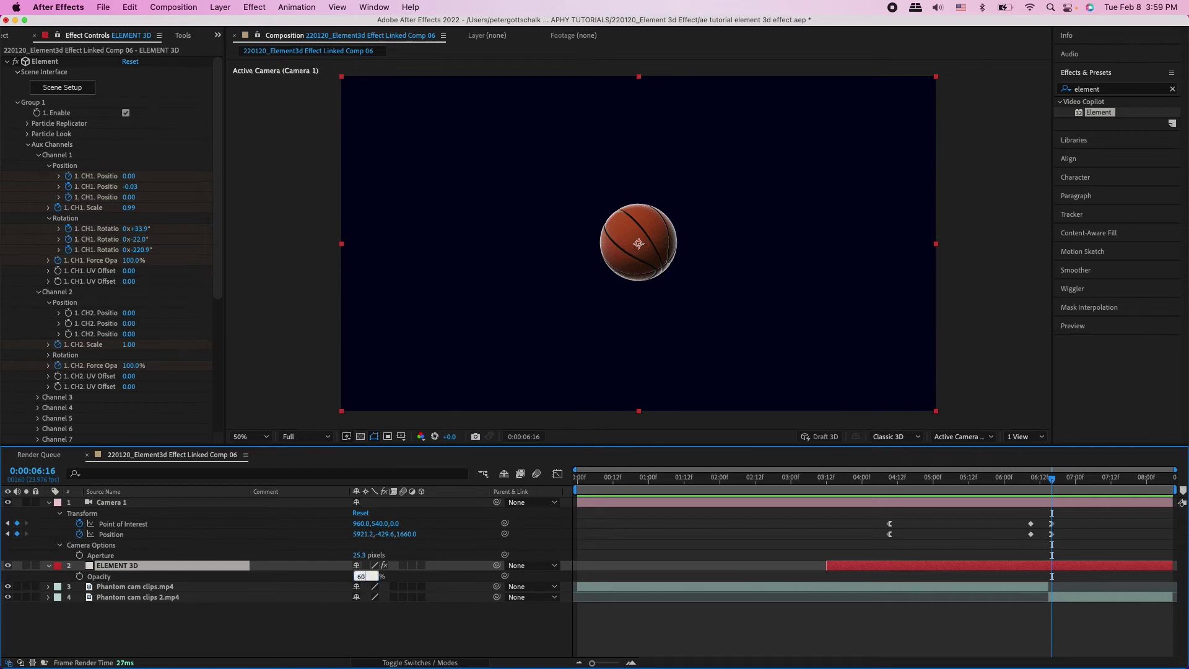
{"action": "key", "text": "Return"}
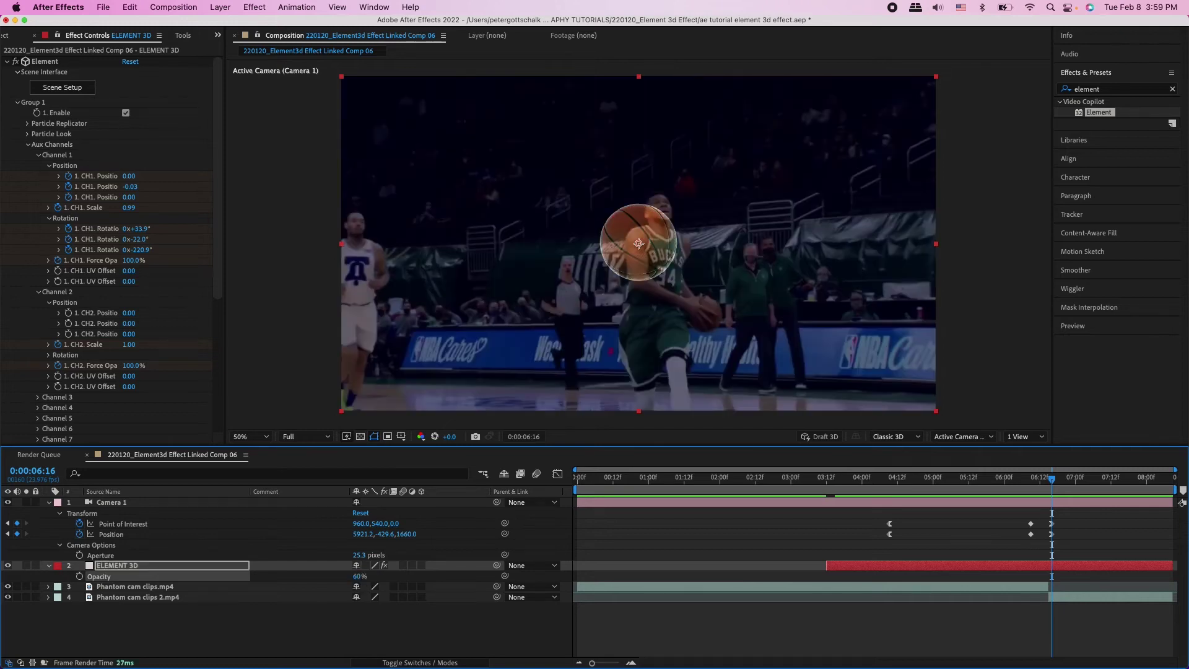
Step: Find the raised-ball moment in Phantom cam clips 2.mp4 at 0:00:07:09 and add a layer marker there
{"action": "left_click", "coordinate": [1062, 598]}
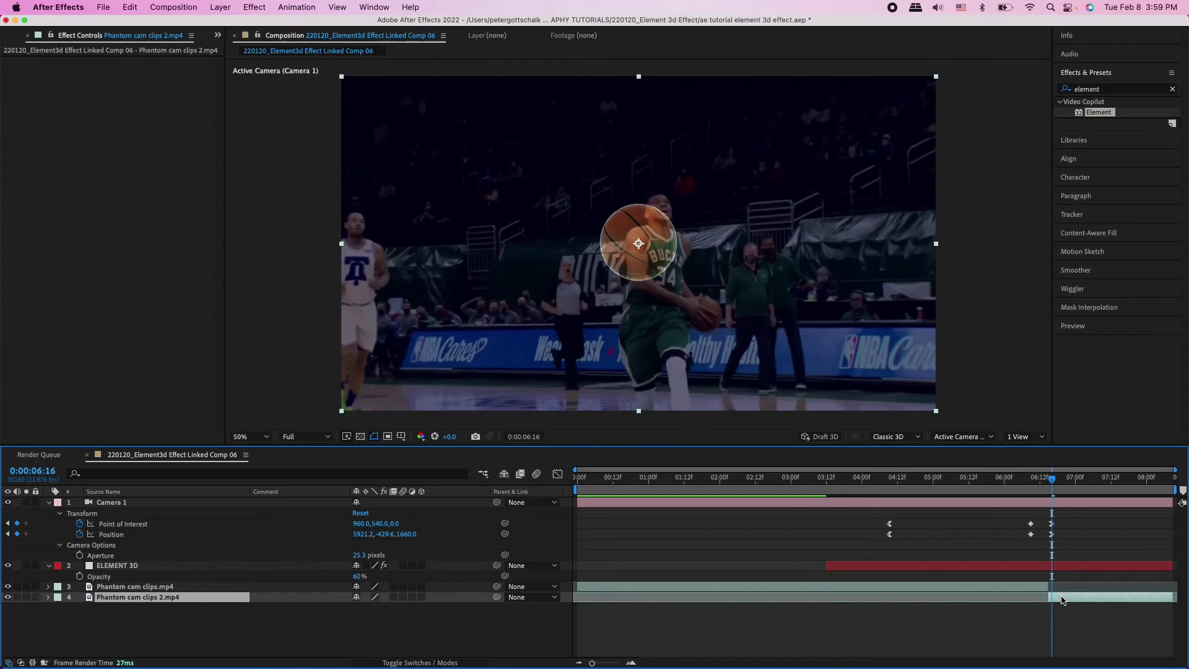
{"action": "left_click_drag", "start_coordinate": [1052, 481], "coordinate": [1105, 486]}
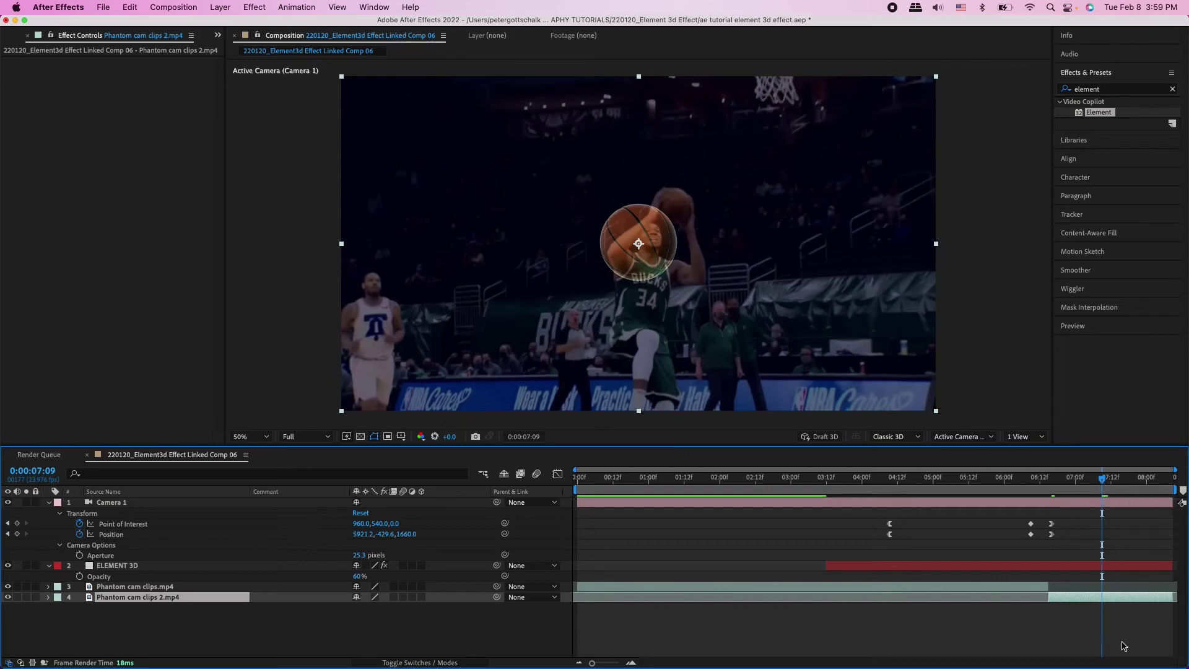
{"action": "right_click", "coordinate": [1110, 600]}
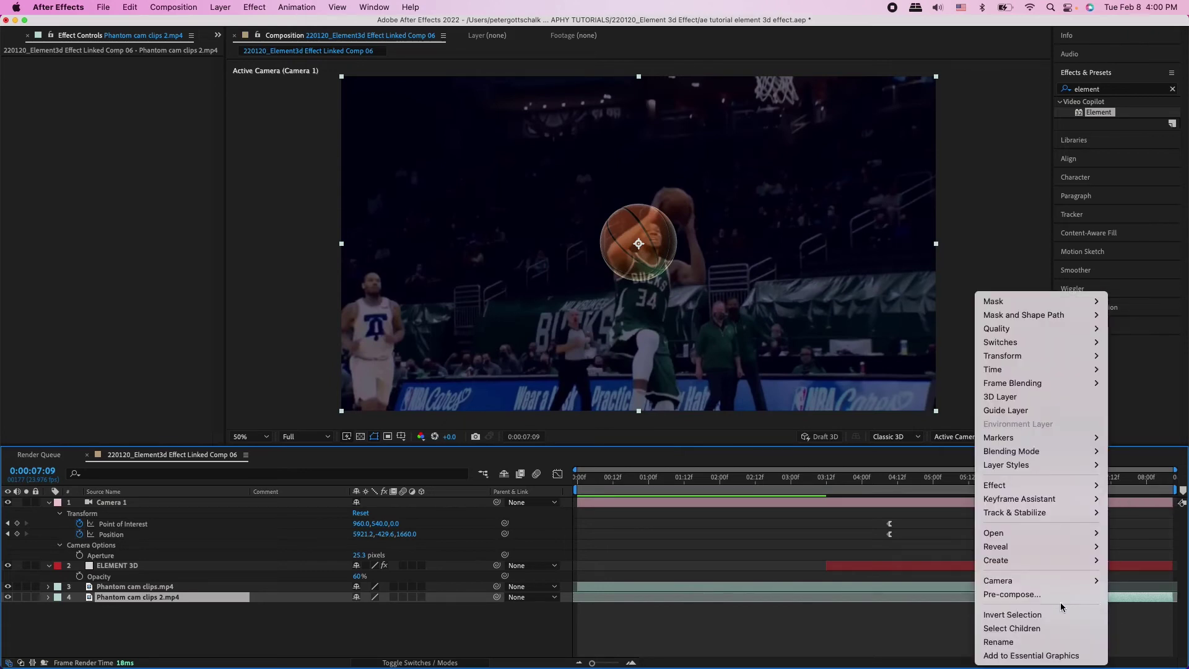
{"action": "mouse_move", "coordinate": [999, 438]}
{"action": "left_click", "coordinate": [918, 440]}
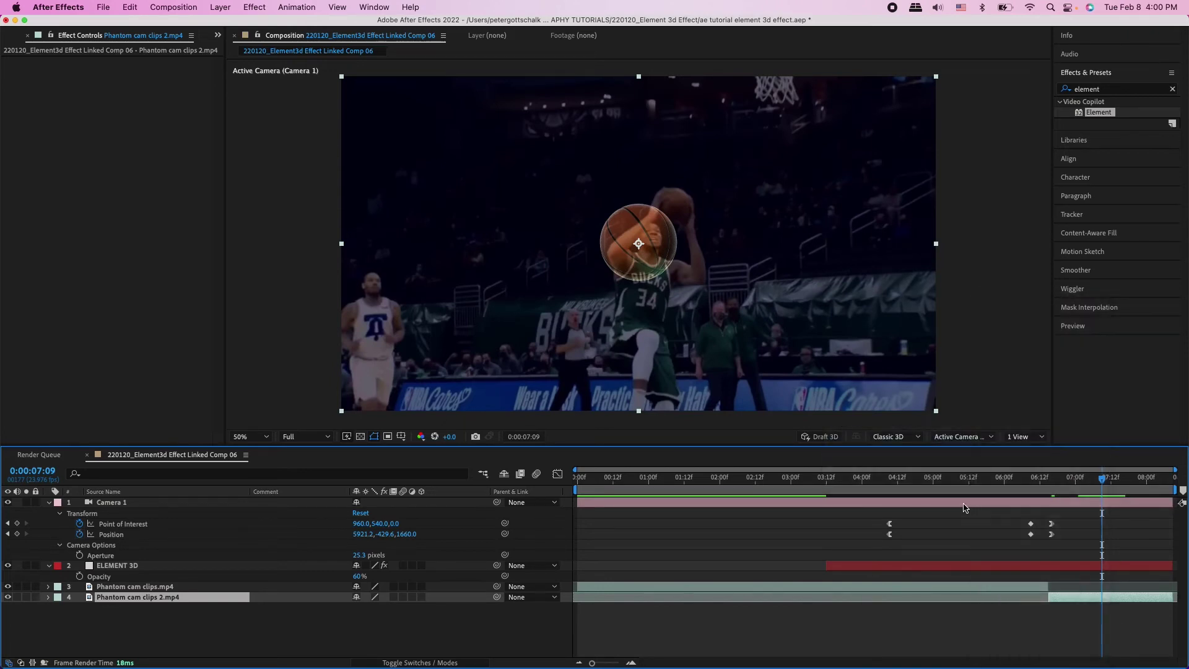
Step: Slide Phantom cam clips 2.mp4 earlier so its marker lines up with the last camera keyframes at 0:00:06:16
{"action": "left_click_drag", "start_coordinate": [1123, 600], "coordinate": [1078, 605]}
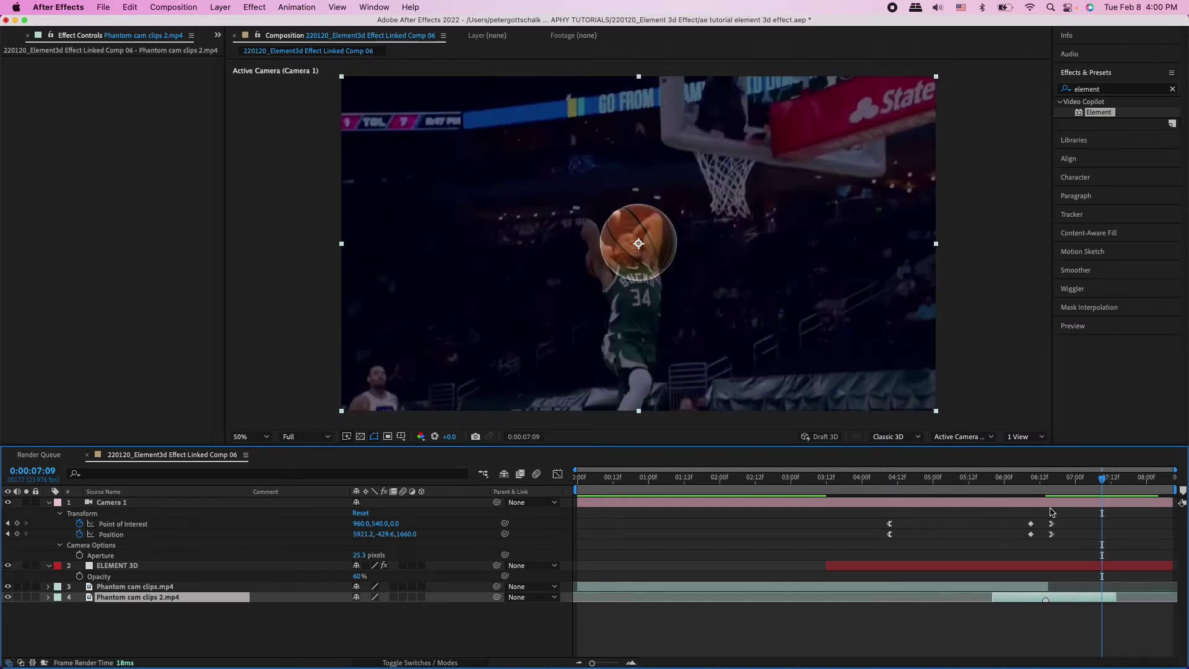
{"action": "left_click", "coordinate": [1057, 482]}
{"action": "left_click_drag", "start_coordinate": [1054, 481], "coordinate": [1052, 482]}
{"action": "key", "text": "equal"}
{"action": "key", "text": "minus"}
Step: Scale Phantom cam clips 2.mp4 to 342% to match the 3D ball's size and keyframe its Scale at 0:00:06:16
{"action": "key", "text": "s"}
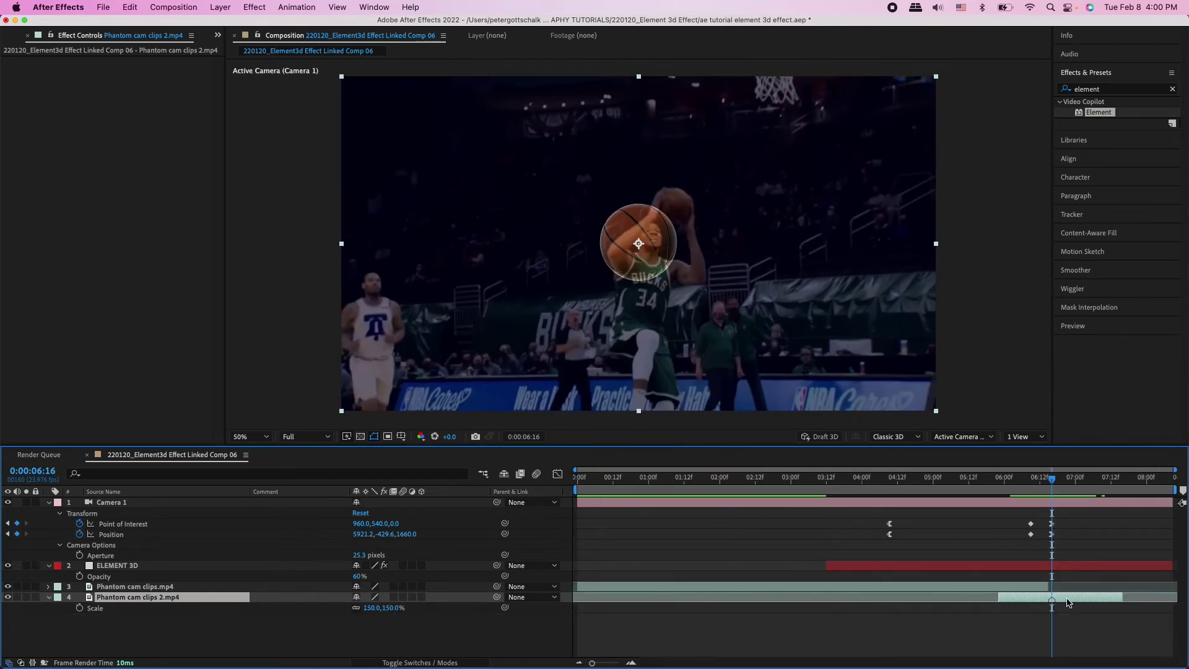
{"action": "left_click_drag", "start_coordinate": [373, 612], "coordinate": [543, 591]}
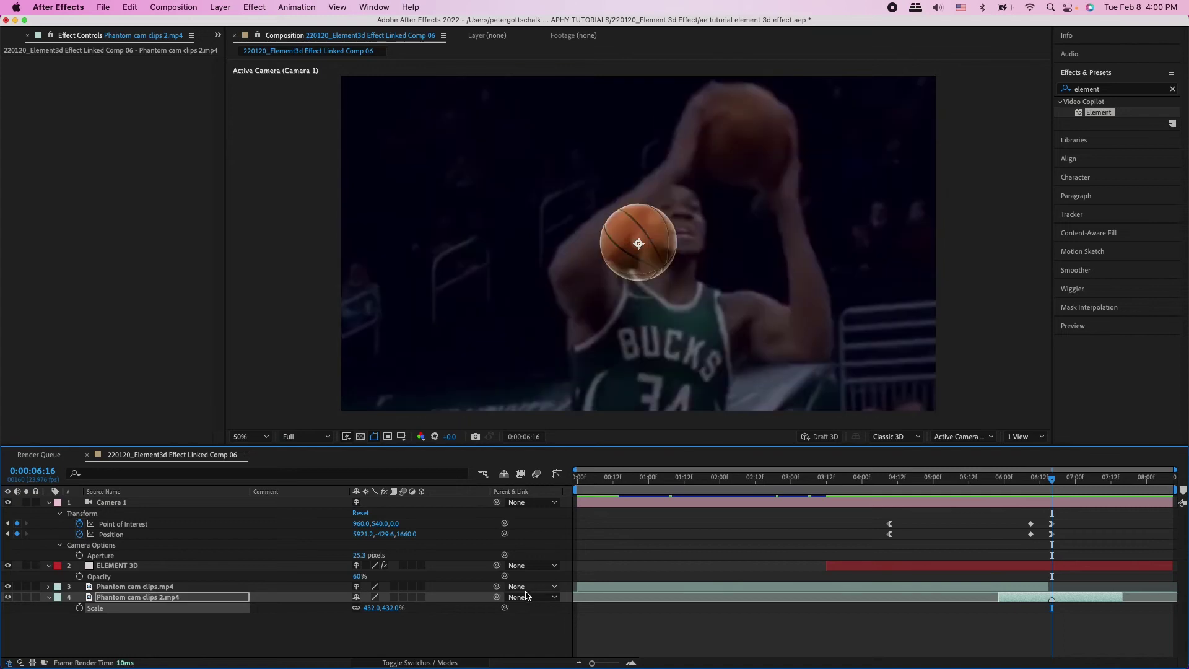
{"action": "left_click", "coordinate": [80, 608]}
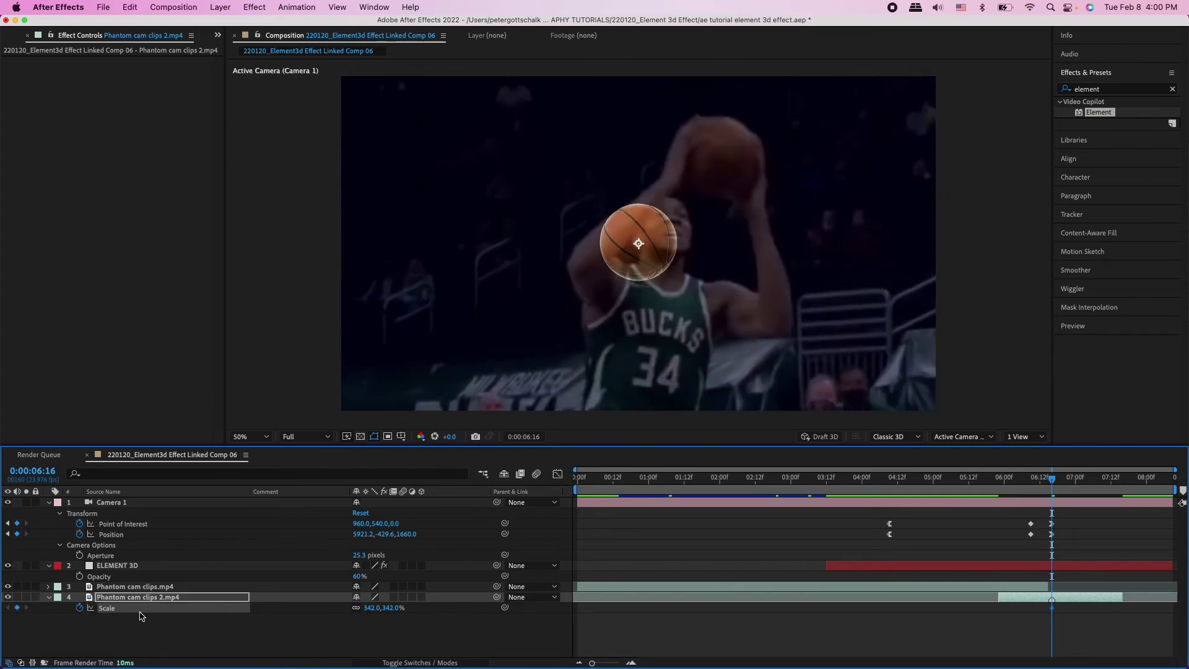
{"action": "left_click", "coordinate": [324, 602]}
Step: Move Phantom cam clips 2.mp4 to Position 701, 825 over the 3D ball, keyframe it at 0:00:06:16, and reveal the clip's keyframed properties
{"action": "key", "text": "Escape"}
{"action": "key", "text": "p"}
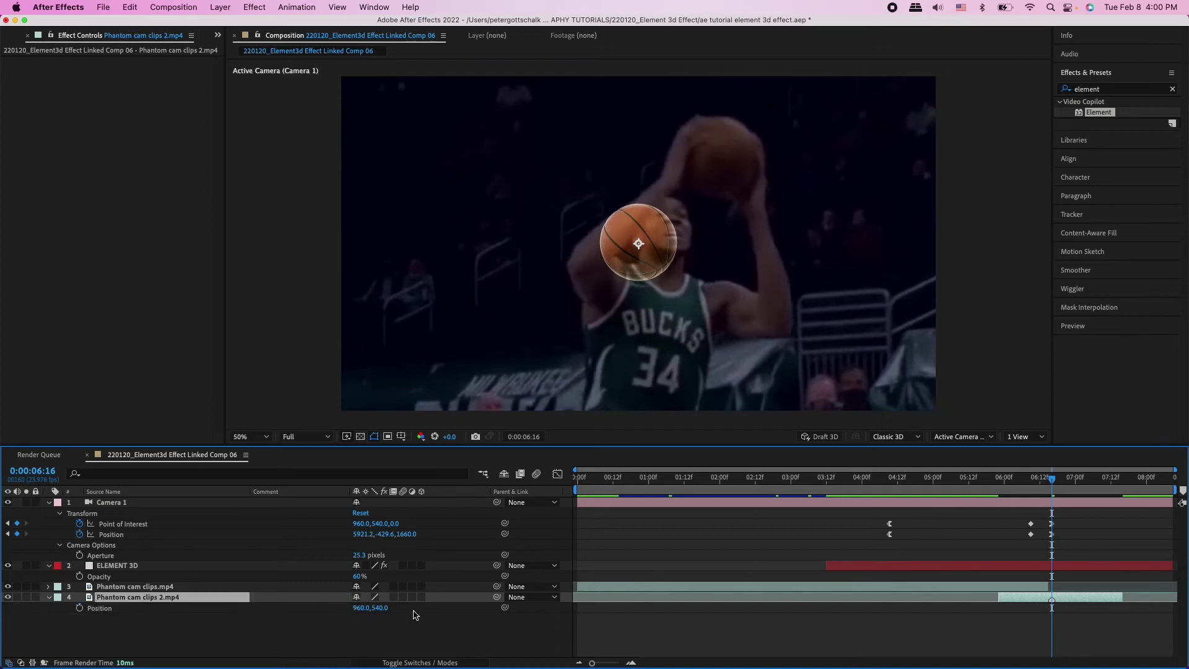
{"action": "left_click_drag", "start_coordinate": [384, 610], "coordinate": [550, 624]}
{"action": "left_click_drag", "start_coordinate": [365, 610], "coordinate": [202, 609]}
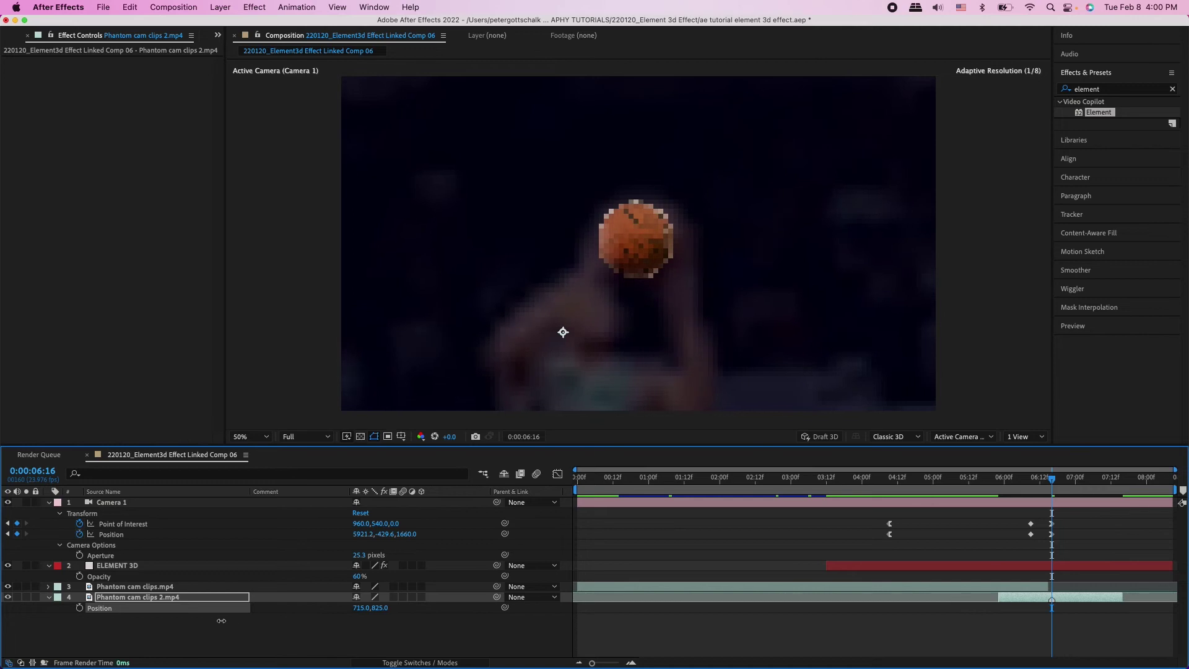
{"action": "left_click", "coordinate": [80, 609]}
{"action": "key", "text": "u"}
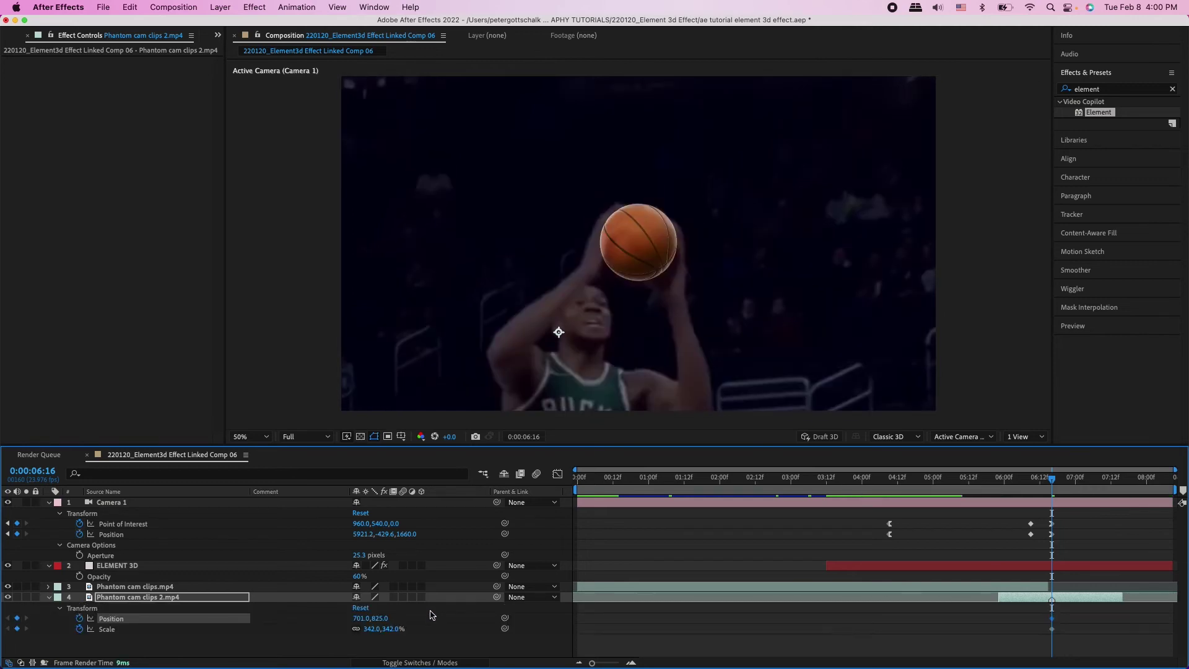
Step: At 0:00:06:15, set the Position of Phantom cam clips 2.mp4 to 680, 790 to realign its ball with the 3D ball
{"action": "left_click", "coordinate": [1044, 600]}
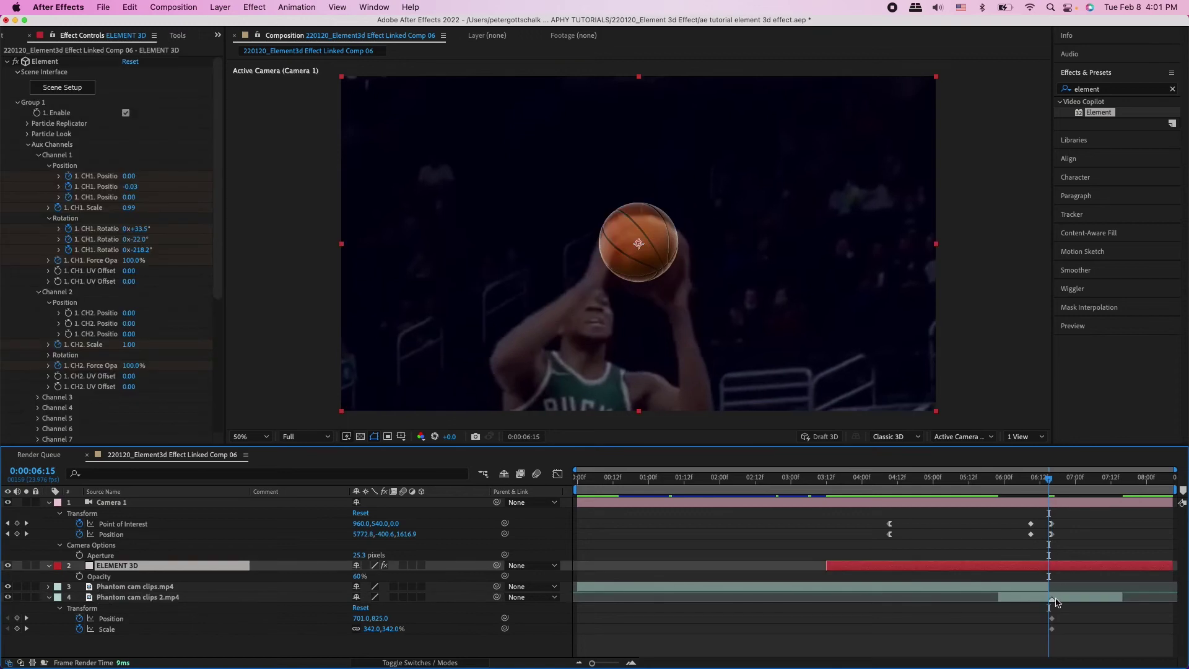
{"action": "left_click", "coordinate": [1061, 601]}
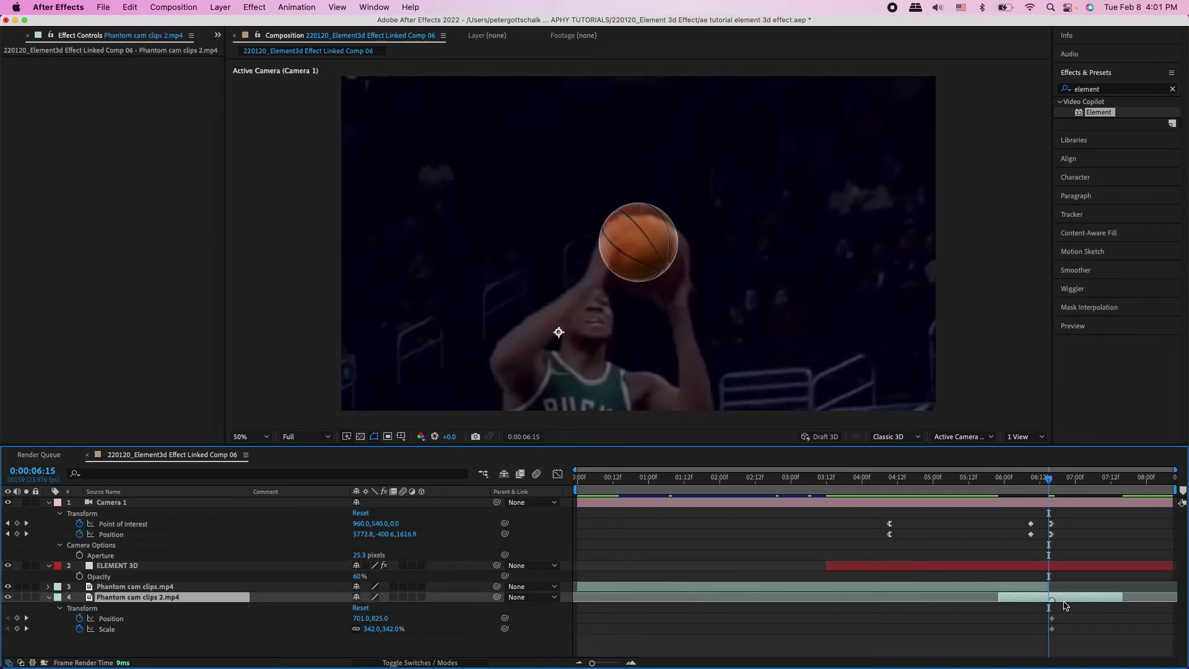
{"action": "left_click_drag", "start_coordinate": [365, 621], "coordinate": [363, 622]}
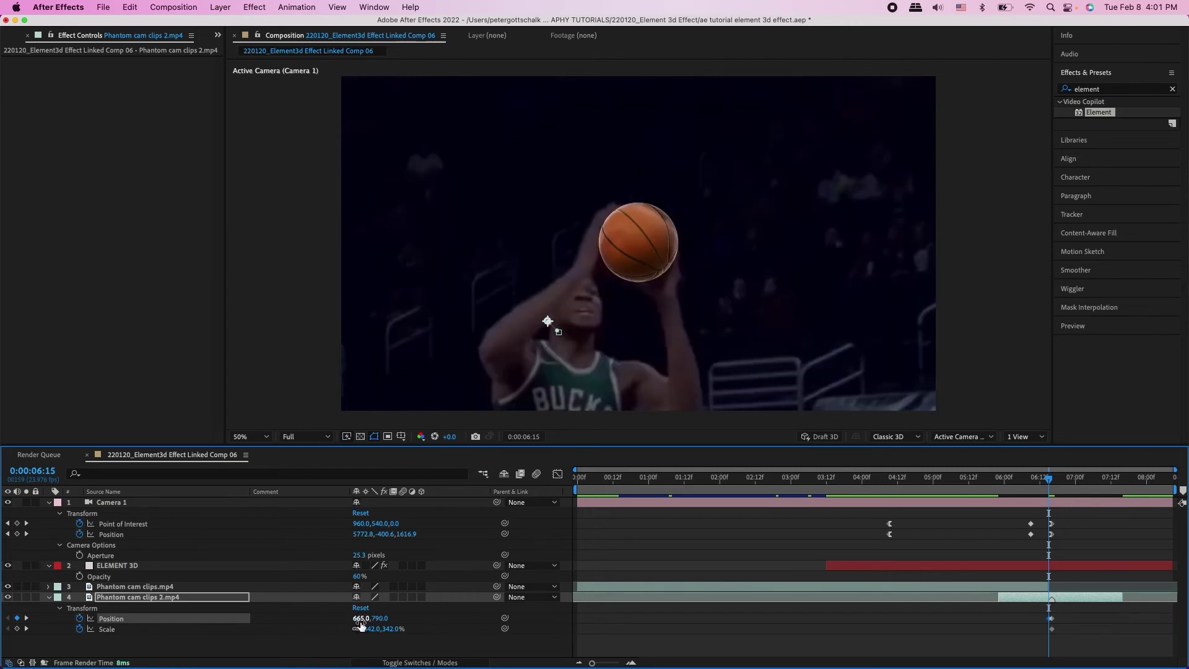
{"action": "left_click_drag", "start_coordinate": [366, 618], "coordinate": [368, 619]}
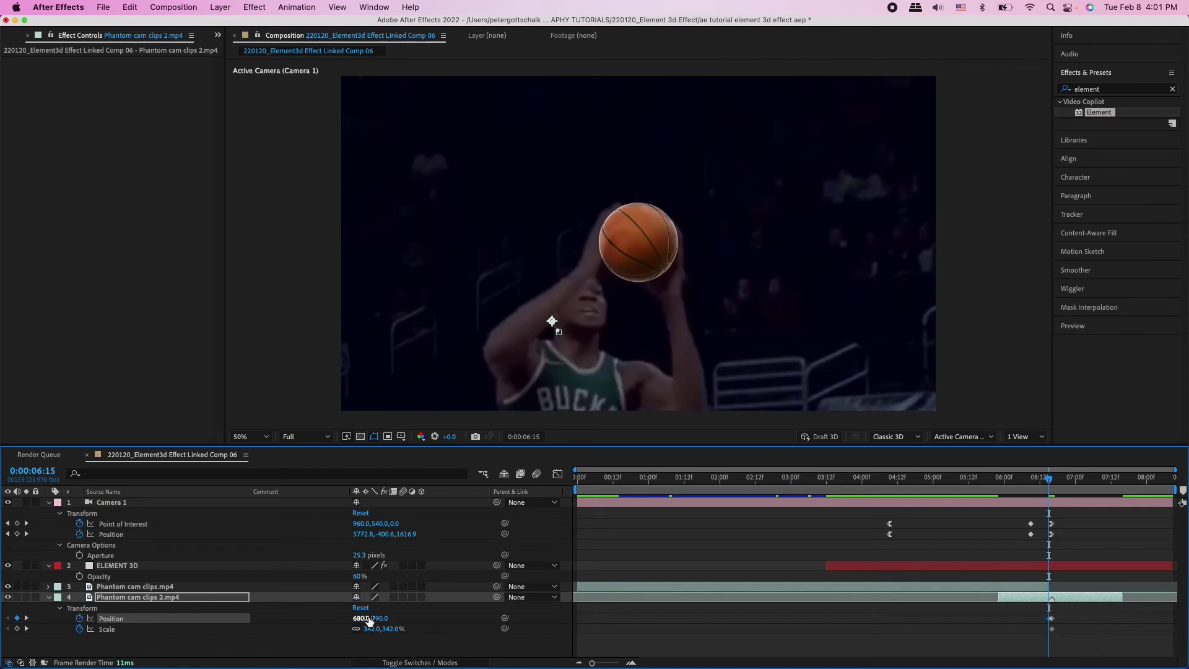
Step: Trim the end of Phantom cam clips.mp4 to the second clip's start, and adjust the second clip's Position and Scale around 0:00:06:14 and 0:00:06:15
{"action": "left_click_drag", "start_coordinate": [1048, 481], "coordinate": [1046, 485]}
{"action": "left_click_drag", "start_coordinate": [1048, 586], "coordinate": [998, 586]}
{"action": "left_click_drag", "start_coordinate": [375, 628], "coordinate": [389, 630]}
{"action": "left_click_drag", "start_coordinate": [1046, 482], "coordinate": [1049, 482]}
{"action": "left_click", "coordinate": [1108, 589]}
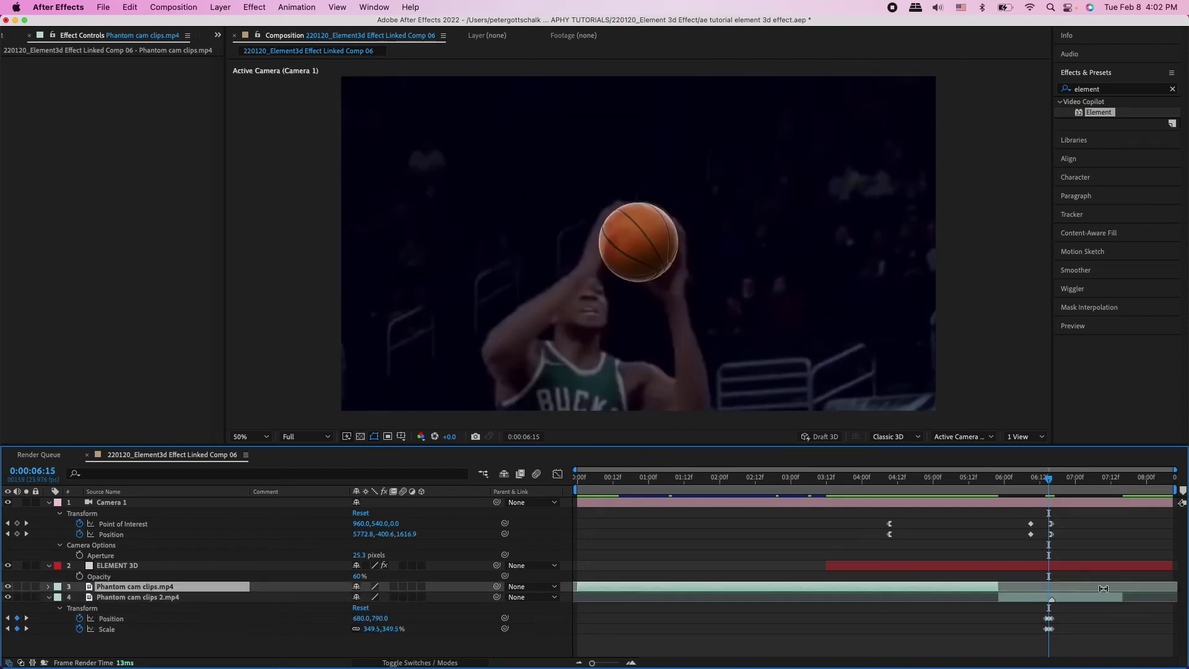
Step: At 0:00:06:13, set Phantom cam clips 2.mp4 to Position 572, 675 and Scale 393% so its ball matches the 3D ball
{"action": "scroll", "coordinate": [1096, 590], "scroll_direction": "up", "scroll_amount": 3}
{"action": "left_click_drag", "start_coordinate": [1048, 481], "coordinate": [1033, 527]}
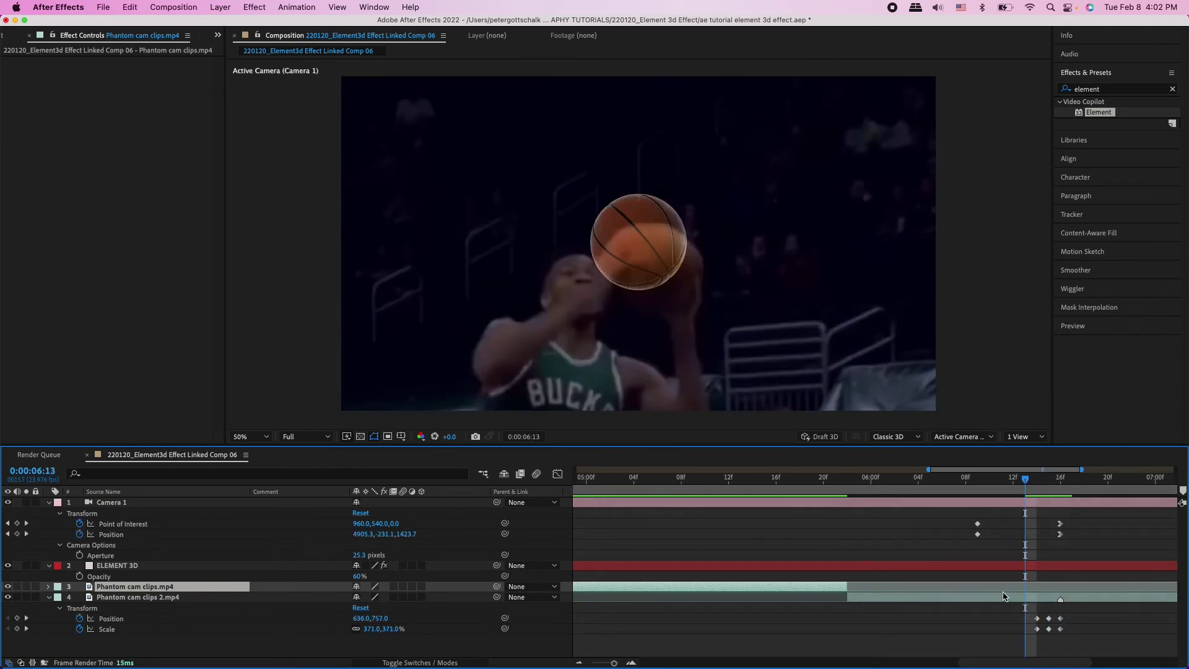
{"action": "left_click", "coordinate": [1005, 598]}
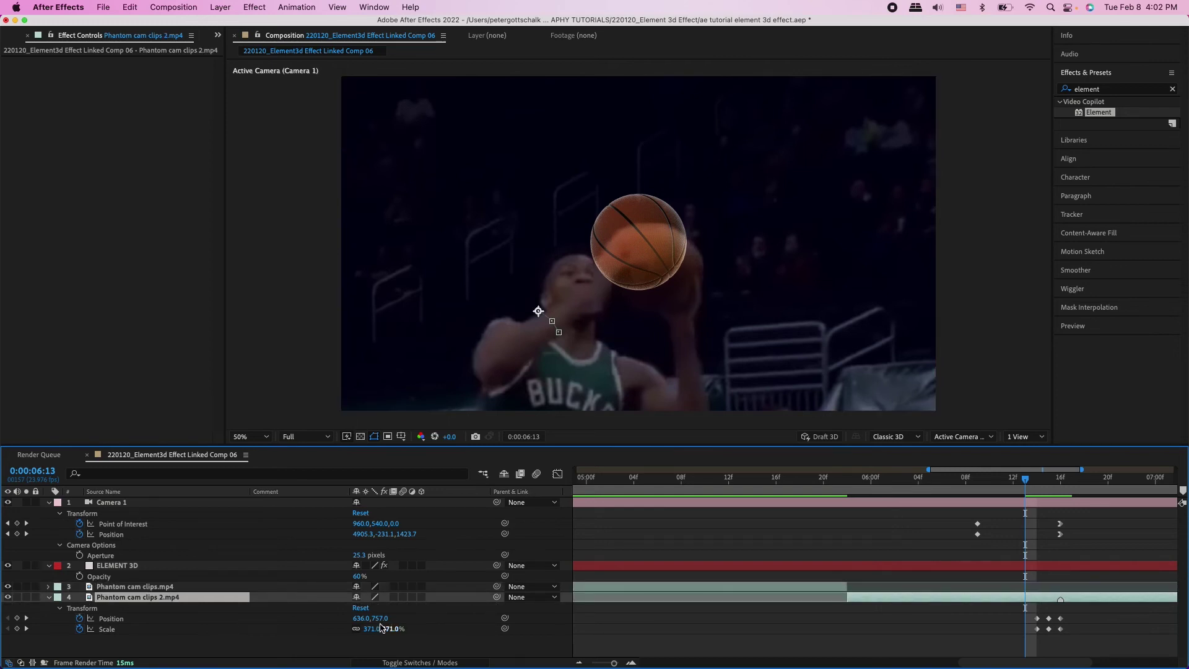
{"action": "left_click_drag", "start_coordinate": [361, 620], "coordinate": [328, 623]}
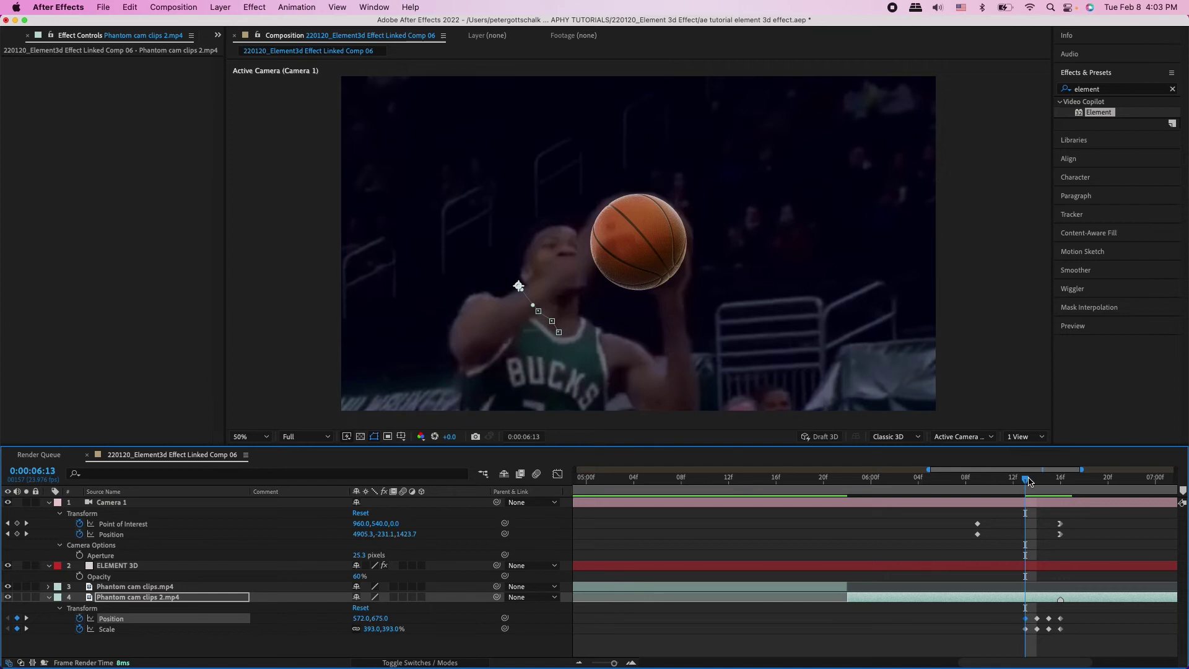
{"action": "left_click_drag", "start_coordinate": [1031, 480], "coordinate": [1029, 518]}
{"action": "left_click", "coordinate": [1024, 600]}
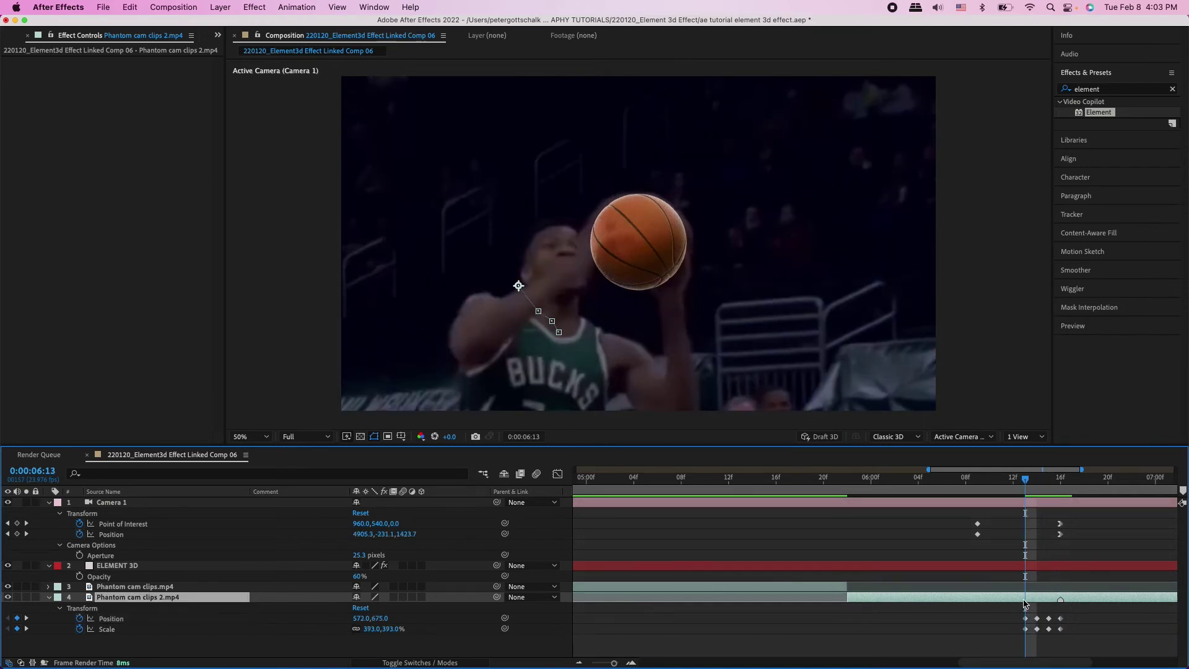
Step: Return to the marker frame at 0:00:06:16 and set the ELEMENT 3D layer's Opacity to 100%
{"action": "left_click_drag", "start_coordinate": [1027, 485], "coordinate": [1061, 480]}
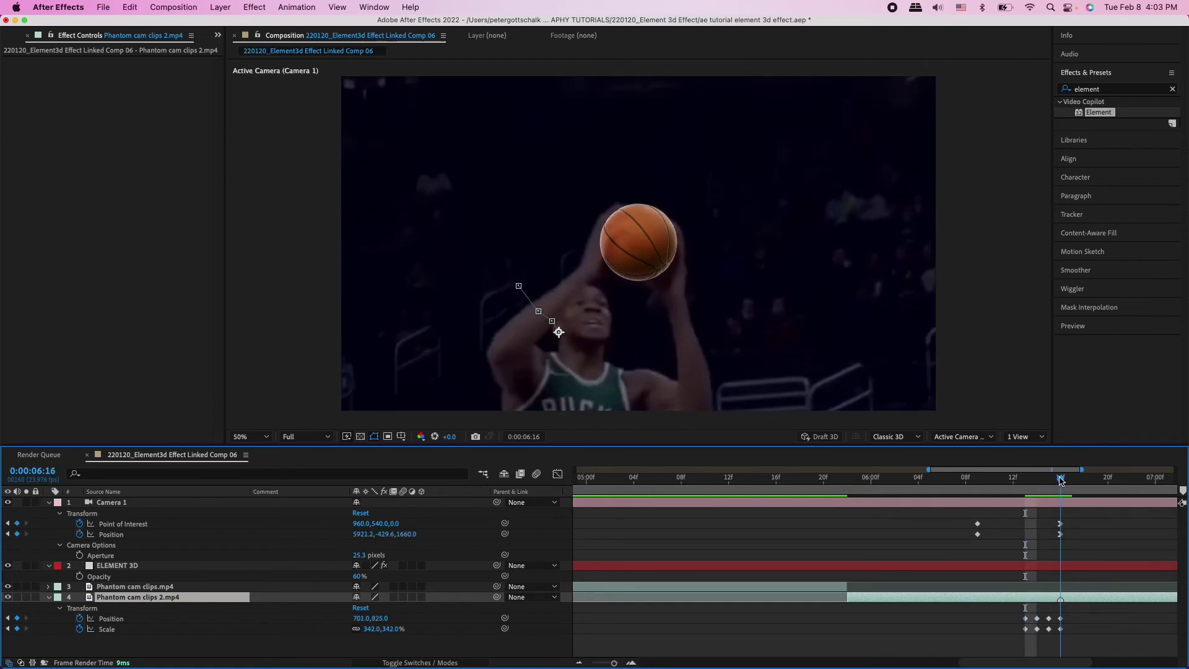
{"action": "scroll", "coordinate": [1020, 530], "scroll_direction": "right", "scroll_amount": 3}
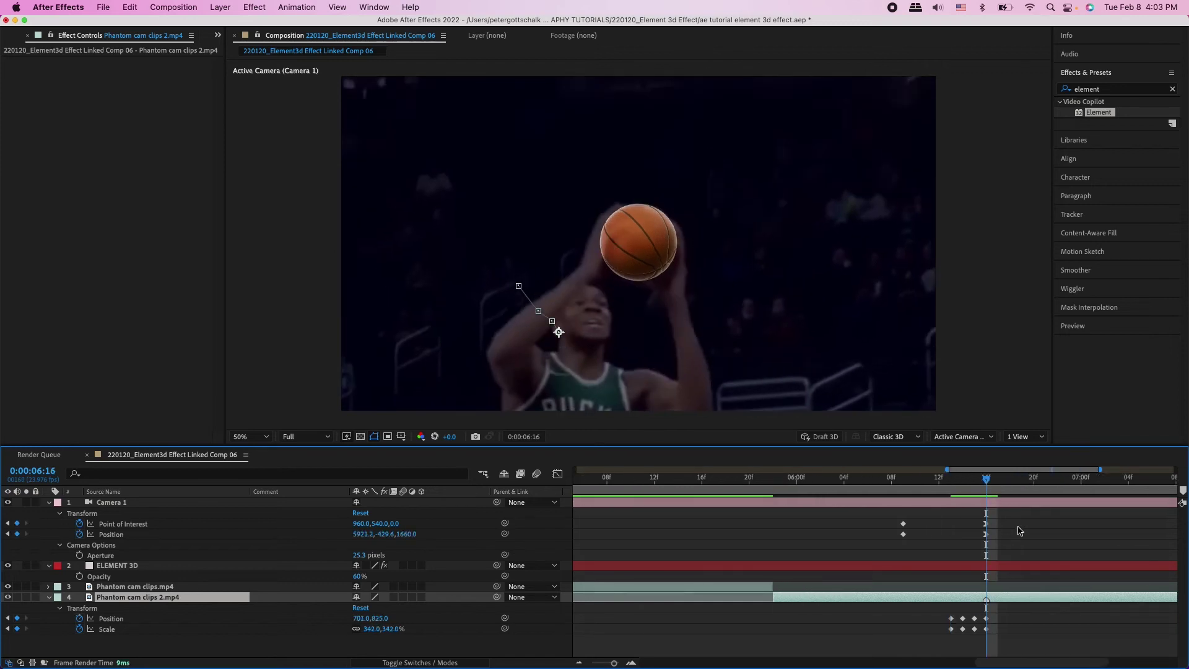
{"action": "left_click", "coordinate": [913, 503]}
{"action": "left_click", "coordinate": [909, 565]}
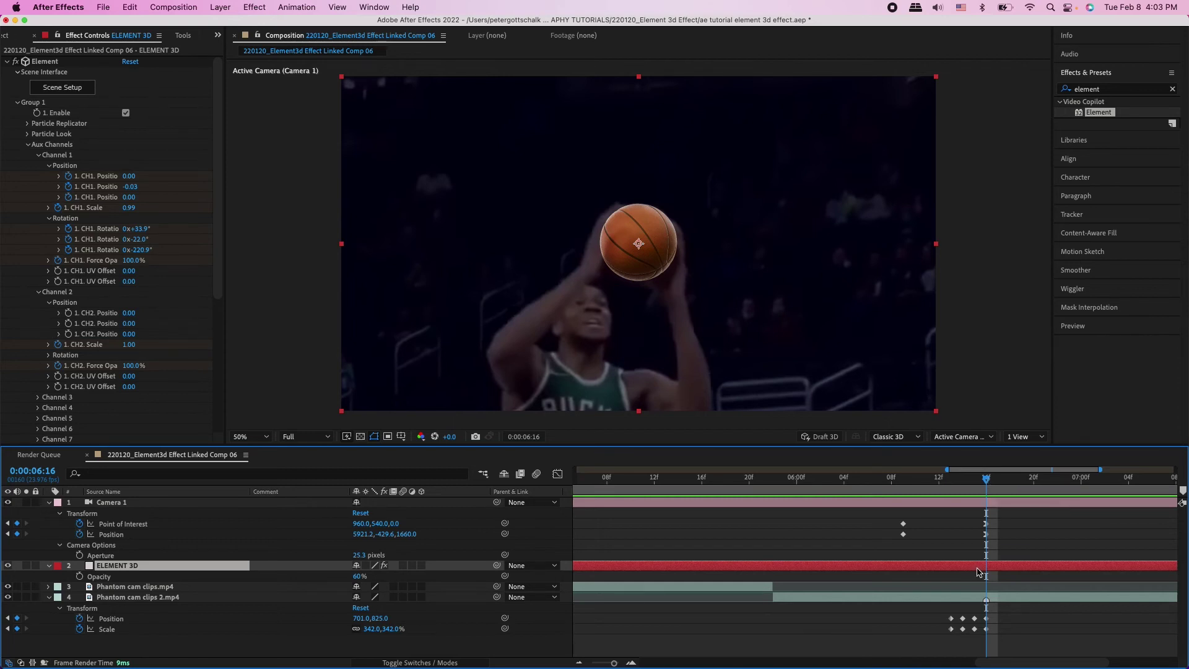
{"action": "key", "text": "t"}
{"action": "key", "text": "t"}
{"action": "left_click_drag", "start_coordinate": [356, 580], "coordinate": [409, 579]}
Step: At 0:00:06:13, add keyframes to all of the ELEMENT 3D layer's animated CH1 and CH2 Position, Scale, Rotation and Force Opacity properties
{"action": "left_click_drag", "start_coordinate": [989, 484], "coordinate": [952, 485]}
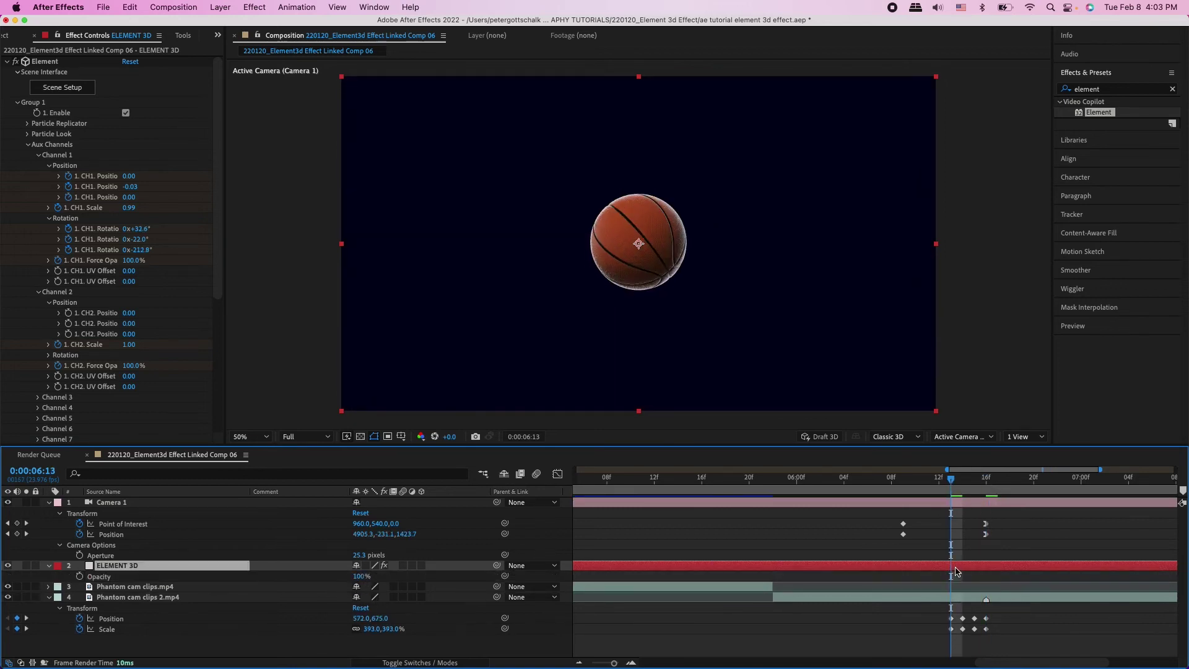
{"action": "key", "text": "u"}
{"action": "scroll", "coordinate": [900, 600], "scroll_direction": "down", "scroll_amount": 2}
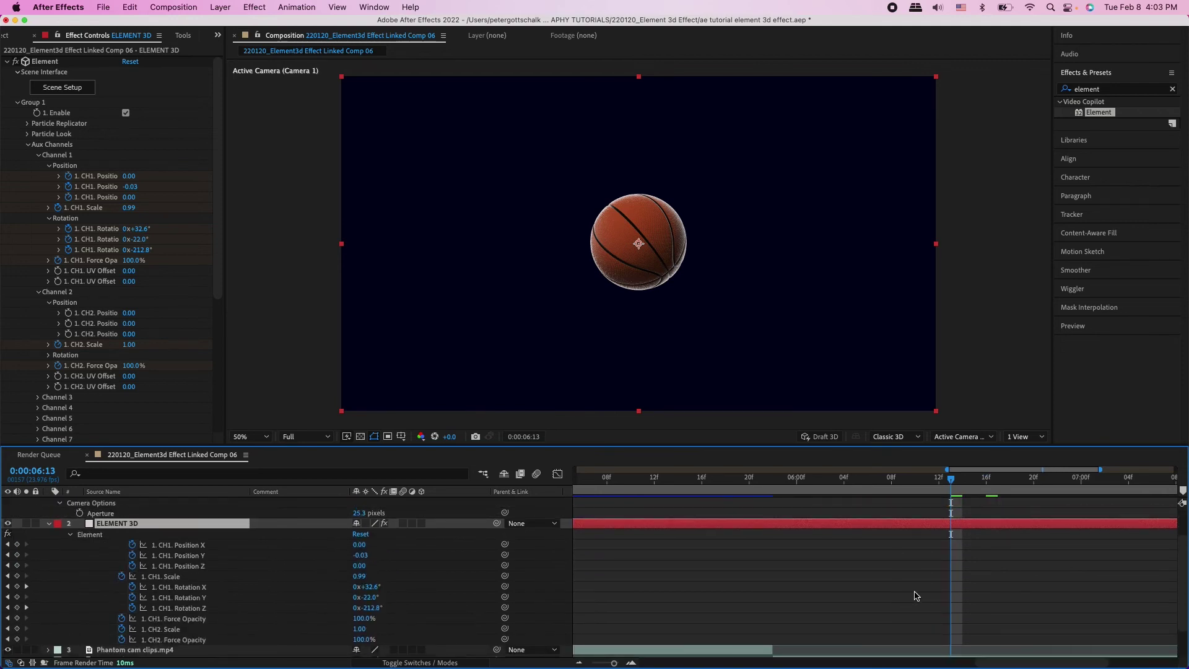
{"action": "left_click", "coordinate": [166, 545]}
{"action": "left_click", "coordinate": [170, 566], "text": "shift"}
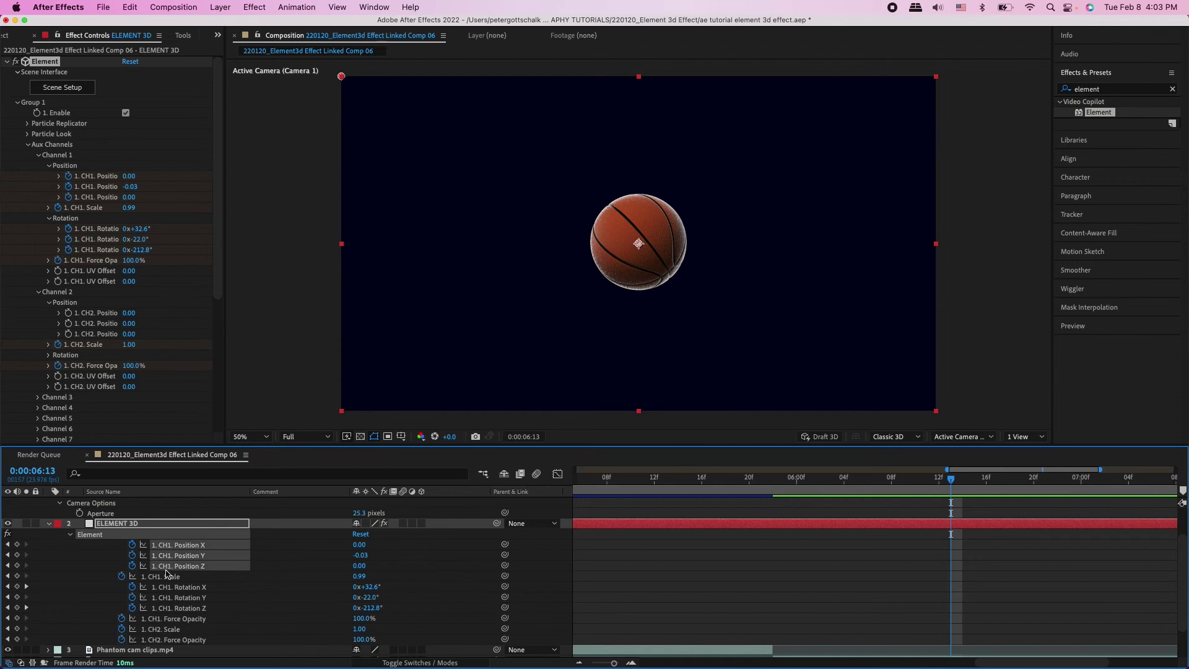
{"action": "left_click", "coordinate": [173, 622], "text": "shift"}
{"action": "left_click_drag", "start_coordinate": [174, 629], "coordinate": [175, 643]}
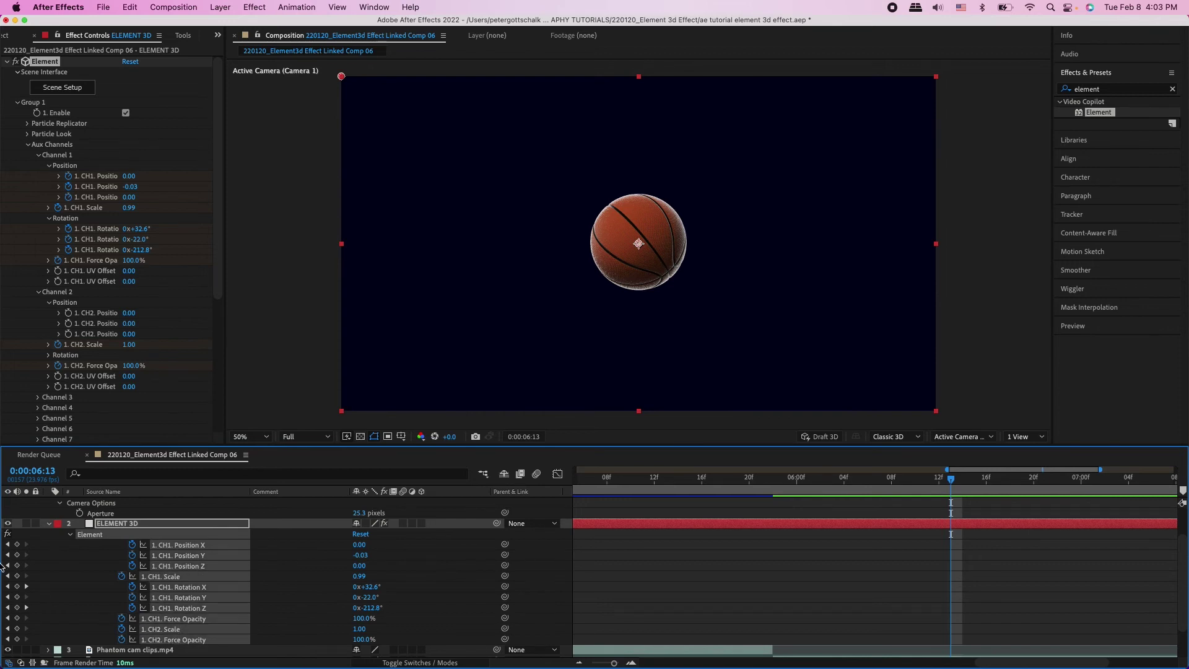
{"action": "left_click", "coordinate": [17, 544]}
{"action": "scroll", "coordinate": [1009, 611], "scroll_direction": "down", "scroll_amount": 2}
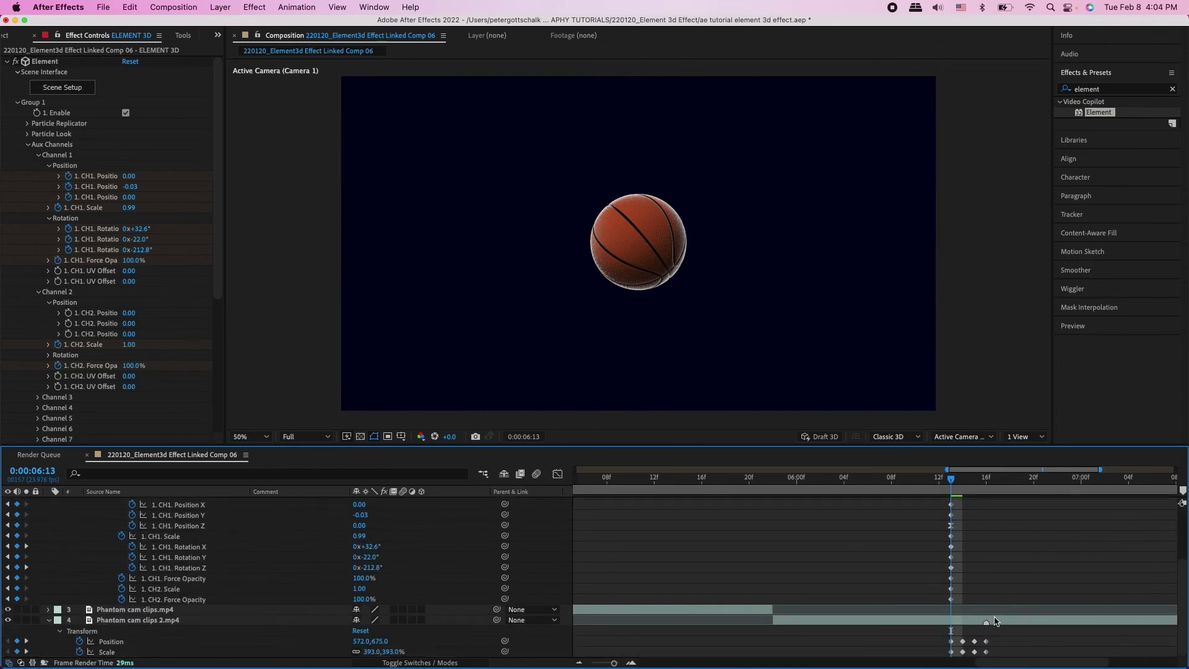
Step: At 0:00:06:16, set the ELEMENT 3D layer's CH2 and CH1 Force Opacity to 0% and preview the fade
{"action": "left_click", "coordinate": [953, 623]}
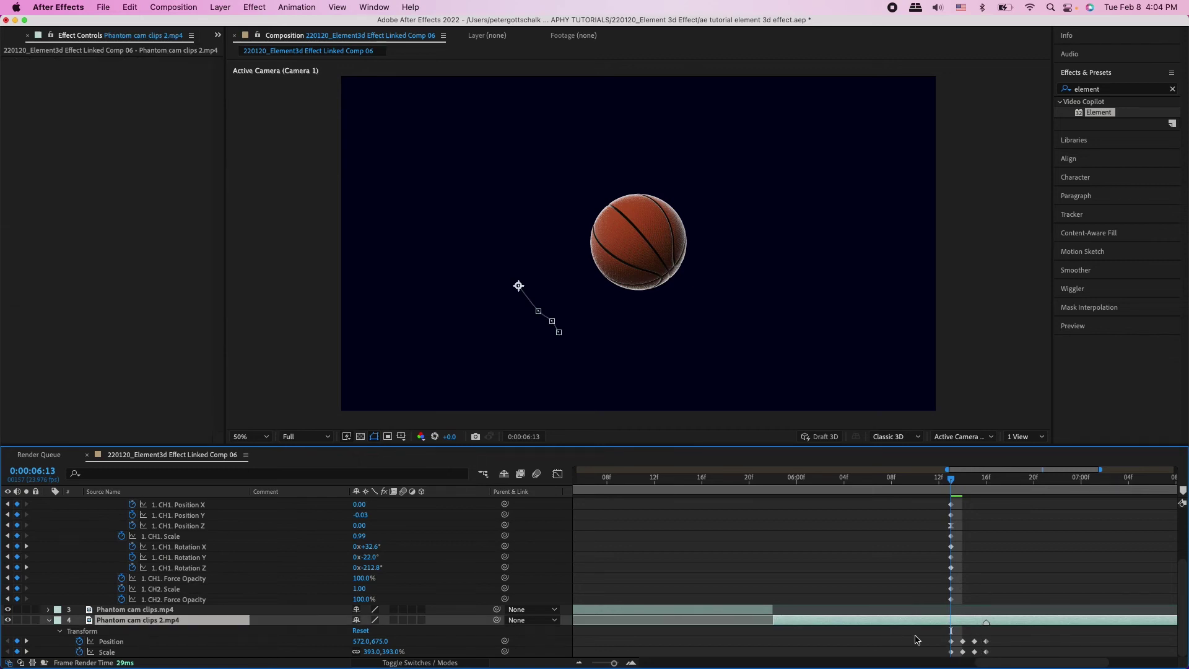
{"action": "scroll", "coordinate": [916, 639], "scroll_direction": "up", "scroll_amount": 3}
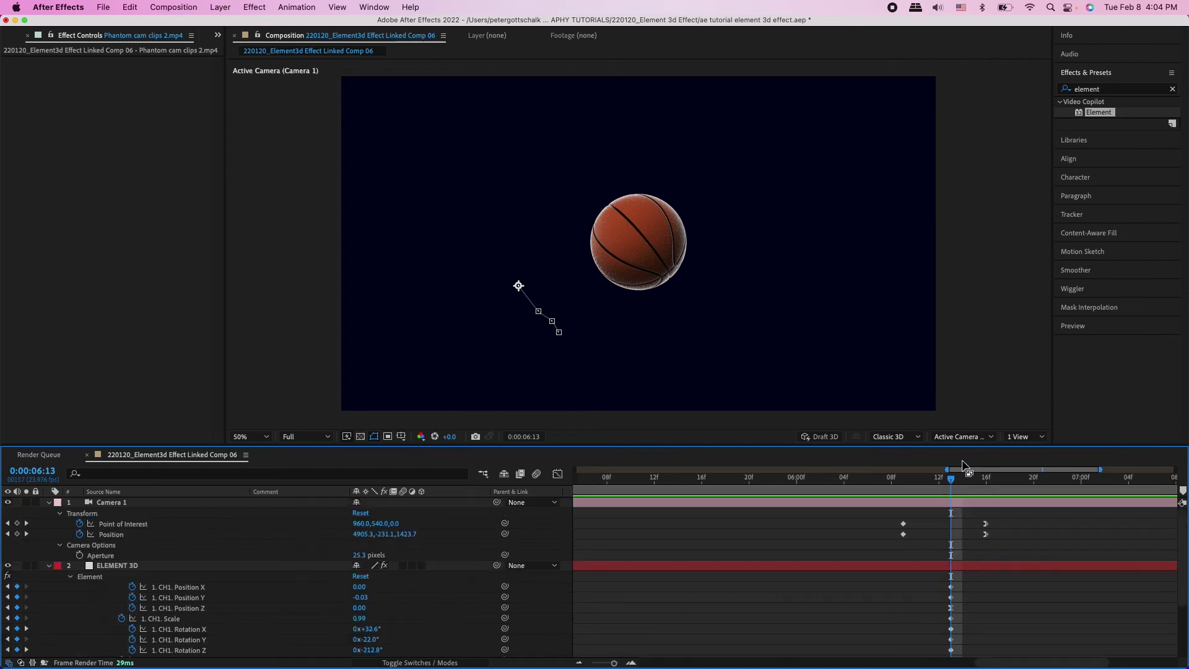
{"action": "left_click_drag", "start_coordinate": [950, 484], "coordinate": [986, 484]}
{"action": "scroll", "coordinate": [984, 619], "scroll_direction": "down", "scroll_amount": 3}
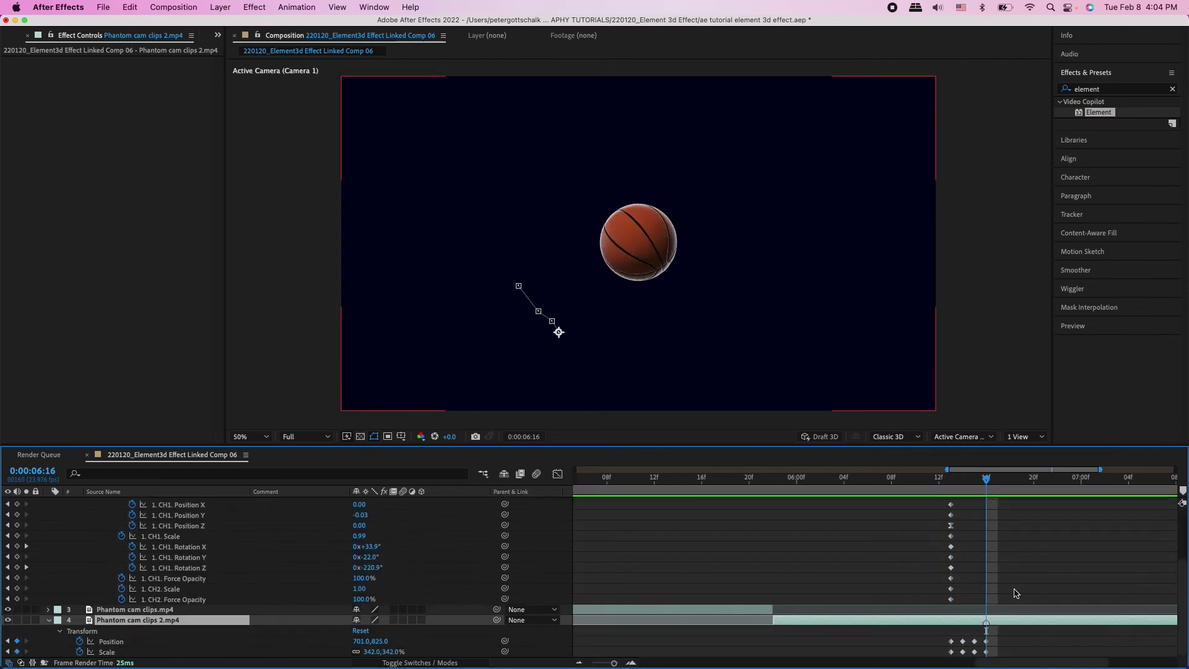
{"action": "scroll", "coordinate": [1028, 562], "scroll_direction": "up", "scroll_amount": 3}
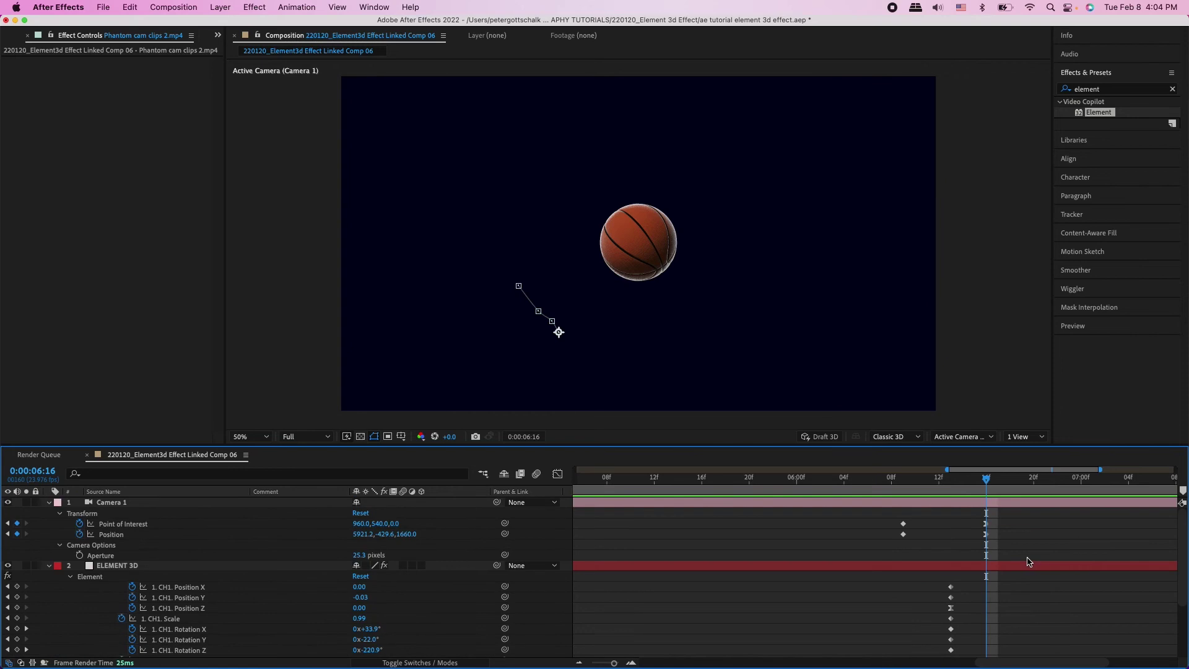
{"action": "left_click", "coordinate": [1032, 560]}
{"action": "scroll", "coordinate": [994, 576], "scroll_direction": "down", "scroll_amount": 2}
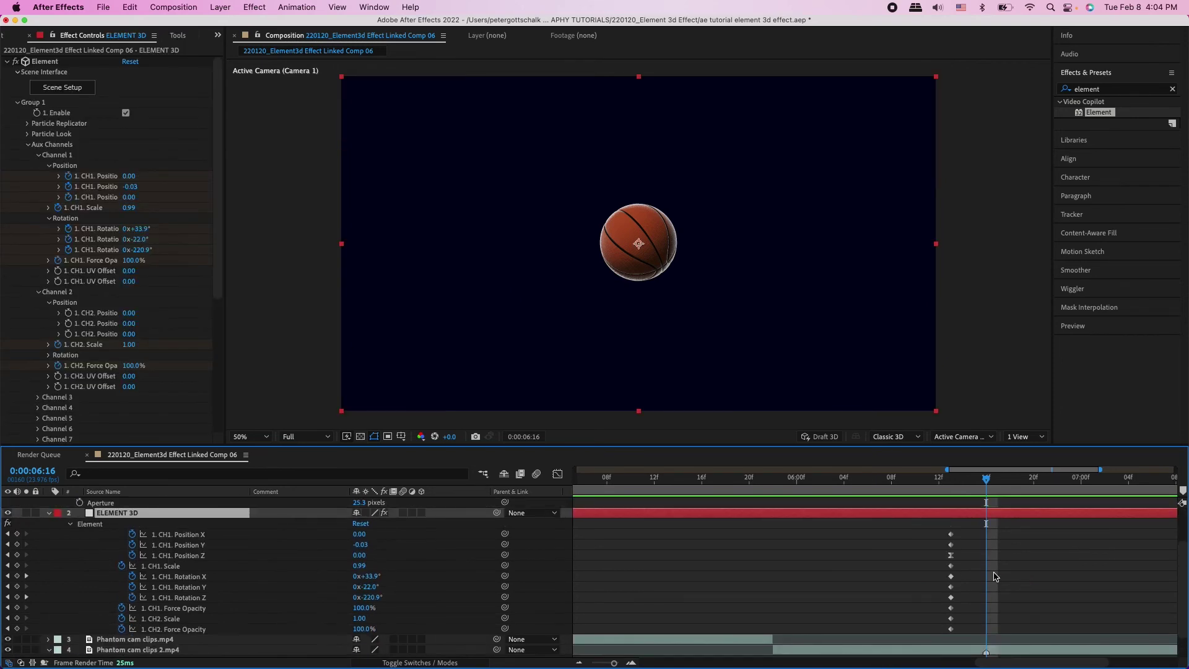
{"action": "left_click_drag", "start_coordinate": [135, 367], "coordinate": [86, 389]}
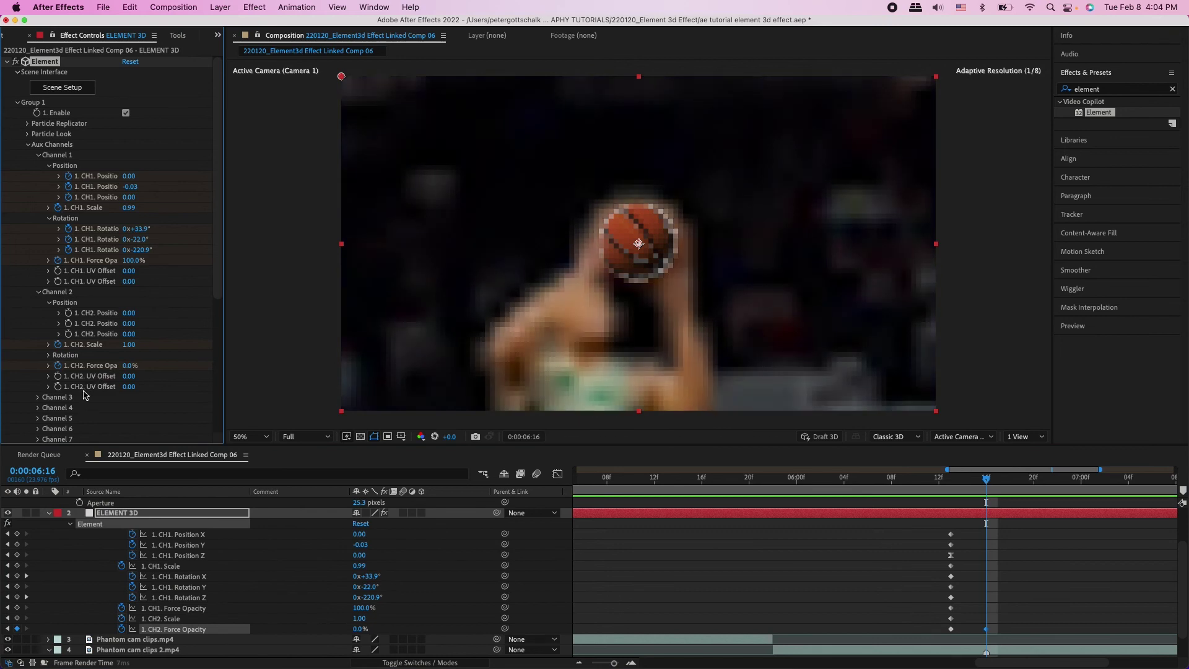
{"action": "left_click_drag", "start_coordinate": [132, 265], "coordinate": [93, 272]}
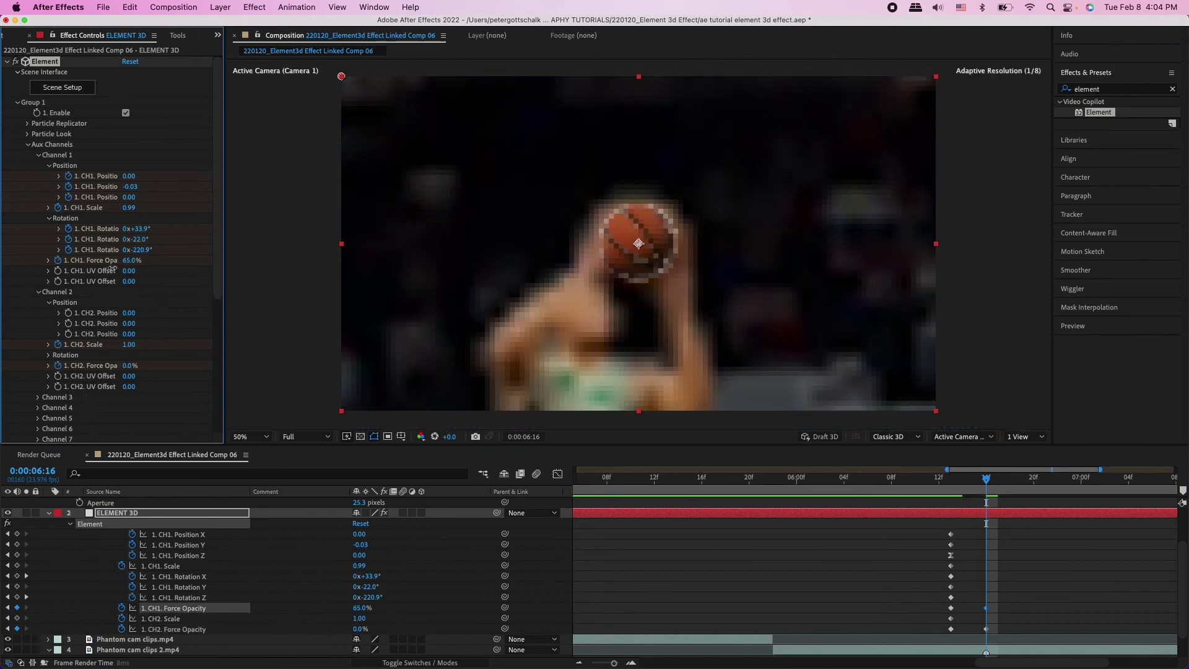
{"action": "key", "text": "space"}
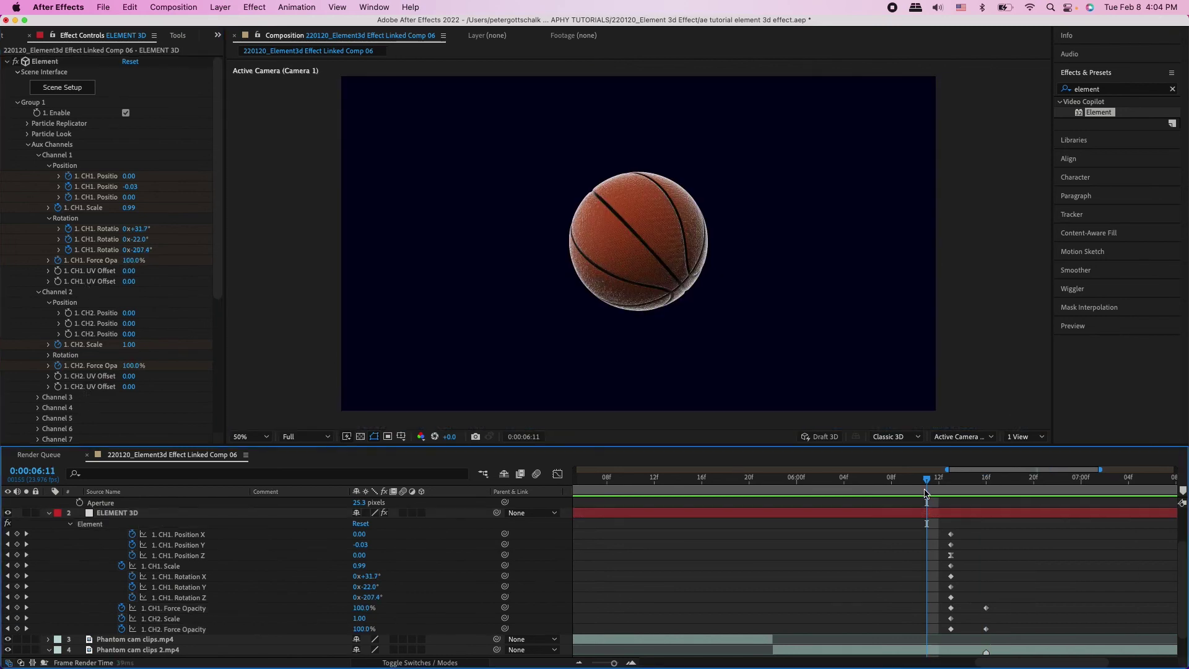
{"action": "key", "text": "space"}
Step: Apply Easy Ease Out to the CH2 and CH1 Force Opacity keyframes at 0:00:06:13
{"action": "scroll", "coordinate": [809, 544], "scroll_direction": "left", "scroll_amount": 5}
{"action": "scroll", "coordinate": [812, 546], "scroll_direction": "right", "scroll_amount": 5}
{"action": "scroll", "coordinate": [811, 546], "scroll_direction": "down", "scroll_amount": 1}
{"action": "scroll", "coordinate": [968, 551], "scroll_direction": "up", "scroll_amount": 2}
{"action": "key", "text": "minus"}
{"action": "left_click_drag", "start_coordinate": [1000, 486], "coordinate": [982, 498]}
{"action": "left_click_drag", "start_coordinate": [982, 497], "coordinate": [976, 496]}
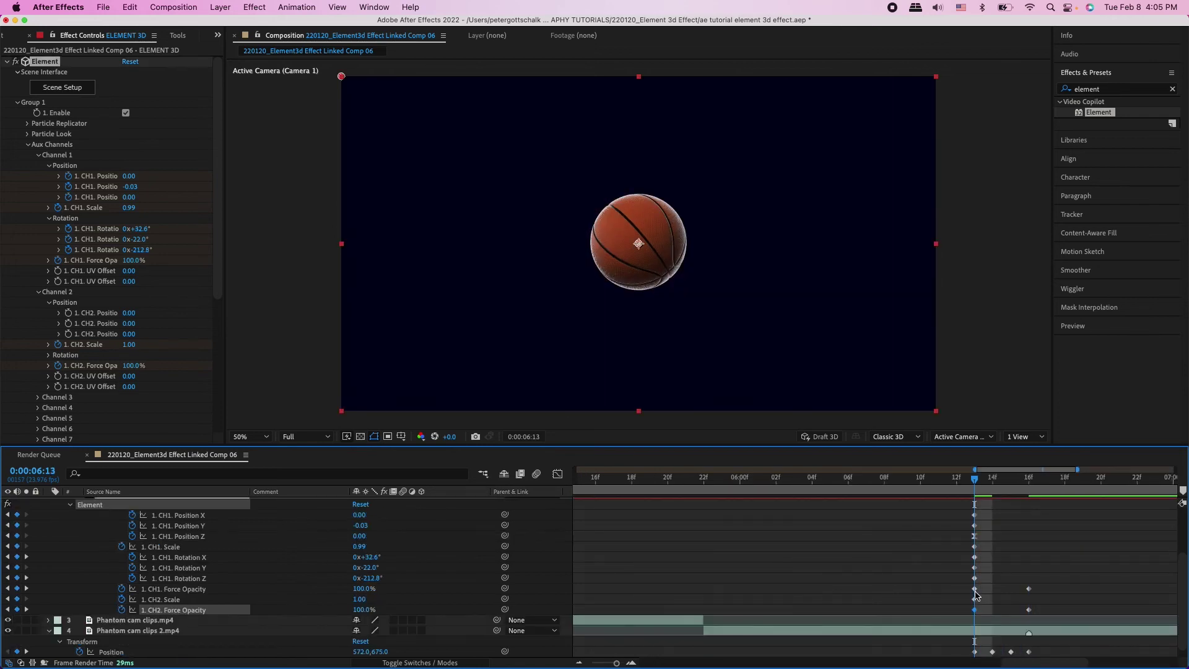
{"action": "right_click", "coordinate": [976, 614]}
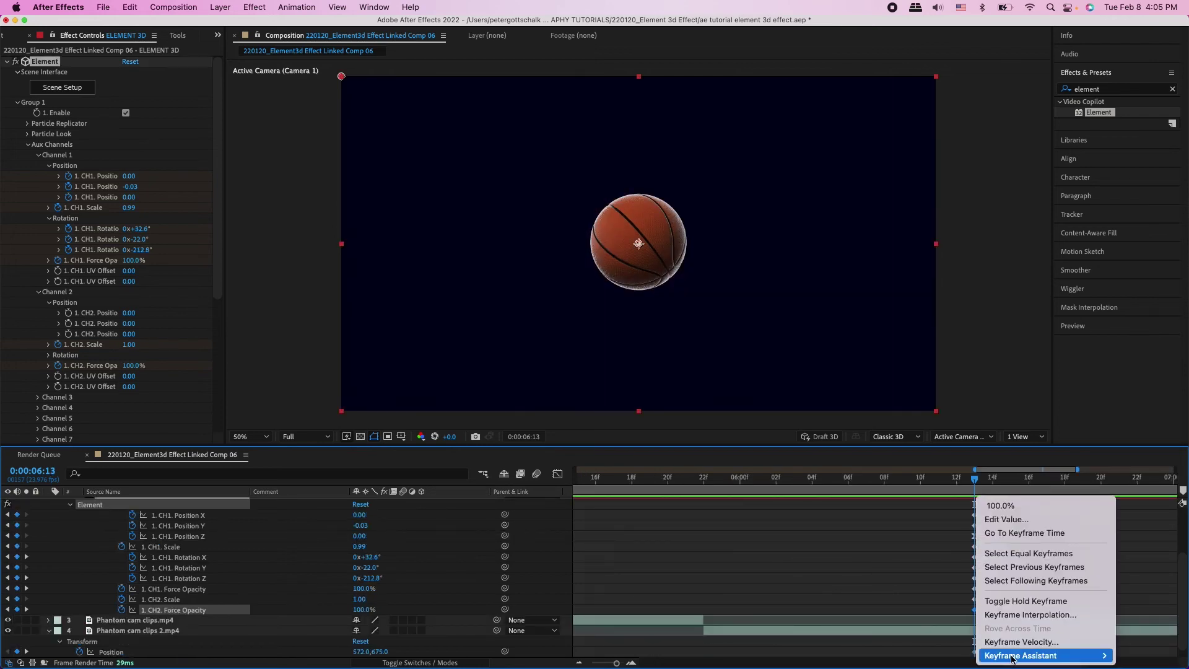
{"action": "mouse_move", "coordinate": [1021, 656]}
{"action": "left_click", "coordinate": [876, 602]}
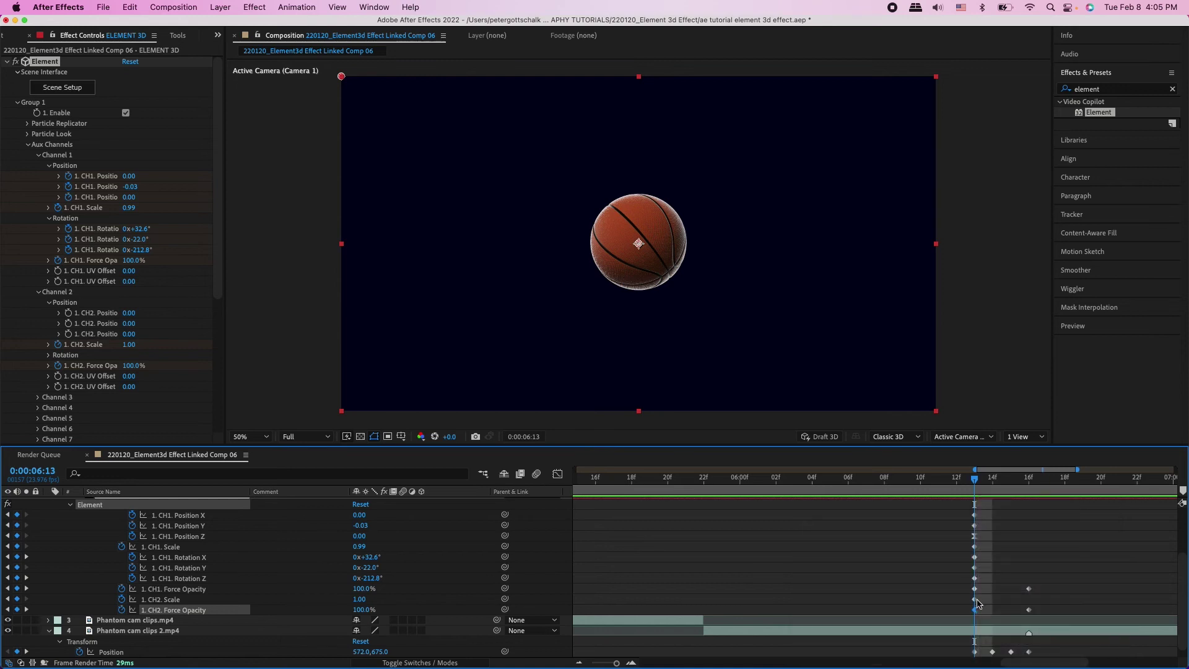
{"action": "right_click", "coordinate": [976, 594]}
{"action": "mouse_move", "coordinate": [1021, 655]}
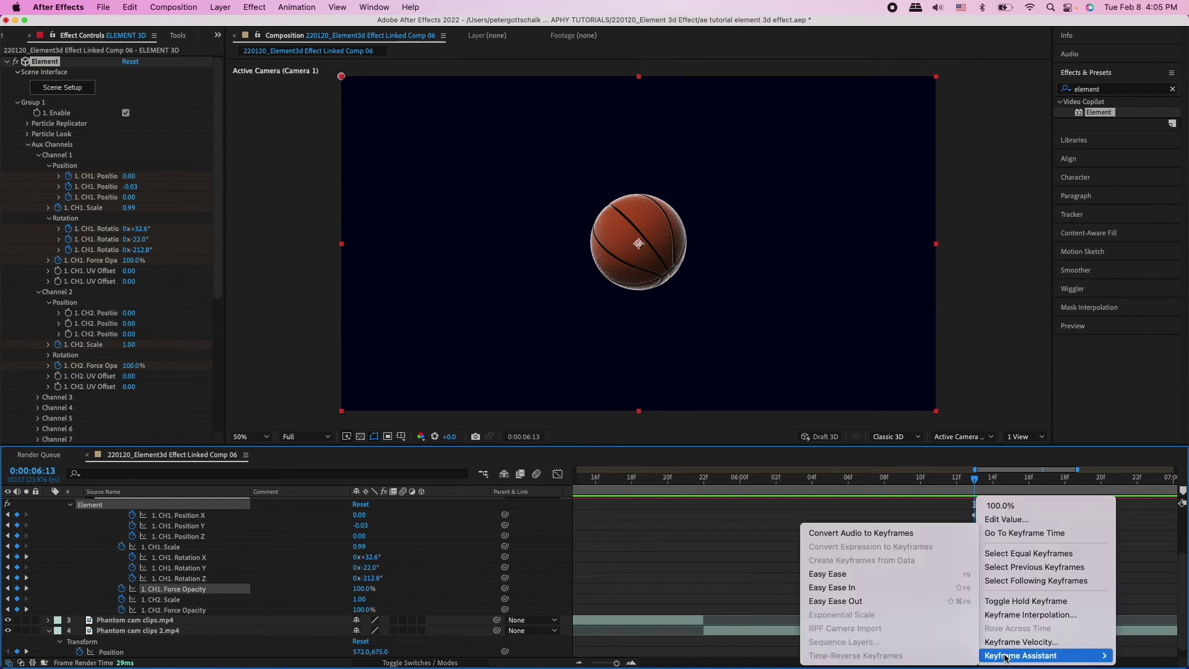
{"action": "left_click", "coordinate": [875, 602]}
Step: Move the ending CH1 Force Opacity keyframe to 0:00:06:15 and preview the fade from 0:00:06:08
{"action": "left_click_drag", "start_coordinate": [968, 478], "coordinate": [1011, 478]}
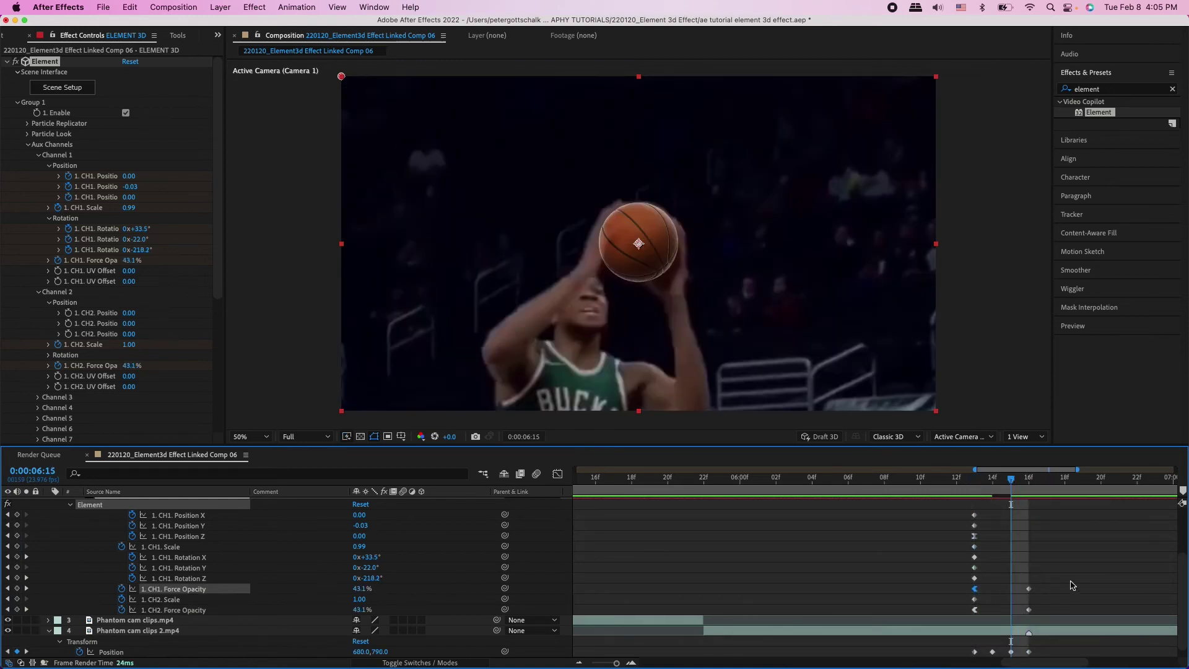
{"action": "left_click_drag", "start_coordinate": [1023, 595], "coordinate": [1008, 598]}
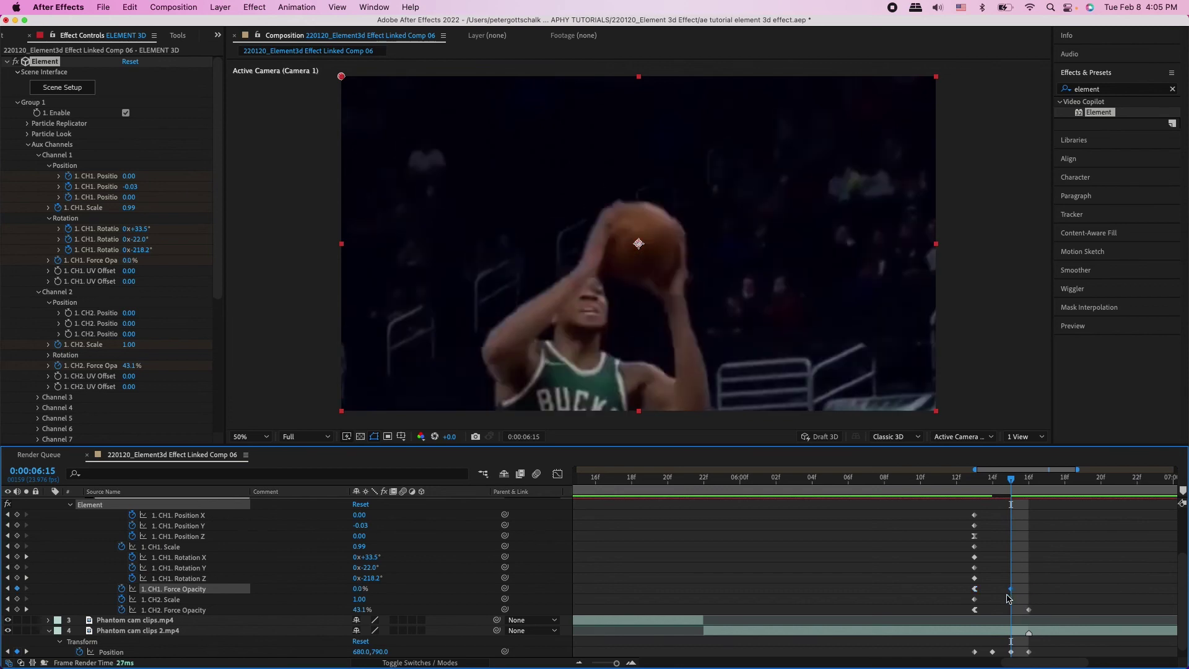
{"action": "left_click_drag", "start_coordinate": [1002, 482], "coordinate": [887, 503]}
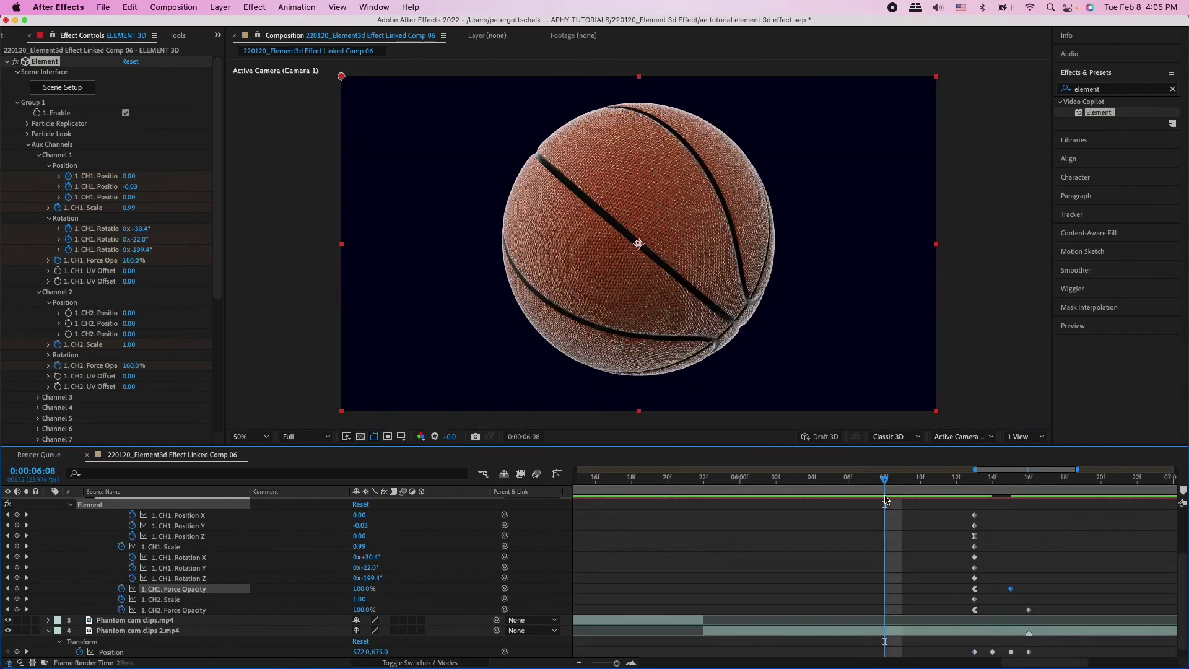
{"action": "key", "text": "space"}
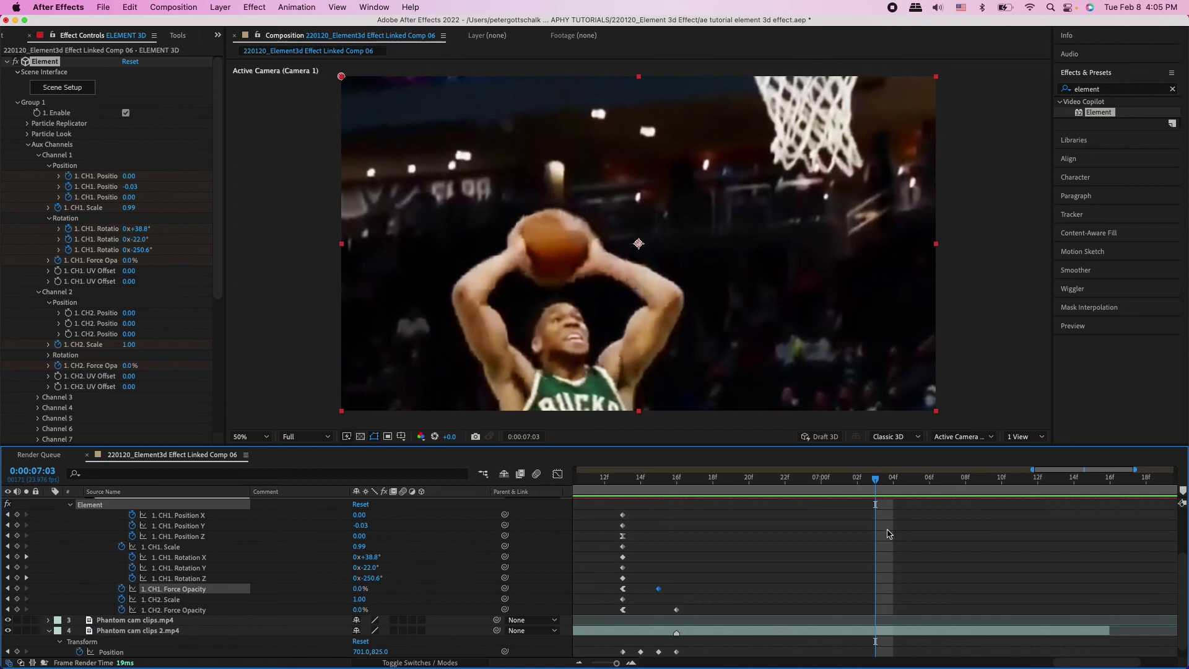
Step: At 0:00:07:01, set the Scale of Phantom cam clips 2.mp4 to 150%
{"action": "mouse_move", "coordinate": [677, 485]}
{"action": "left_mouse_down"}
{"action": "mouse_move", "coordinate": [601, 483]}
{"action": "mouse_move", "coordinate": [710, 479]}
{"action": "mouse_move", "coordinate": [672, 486]}
{"action": "left_mouse_up"}
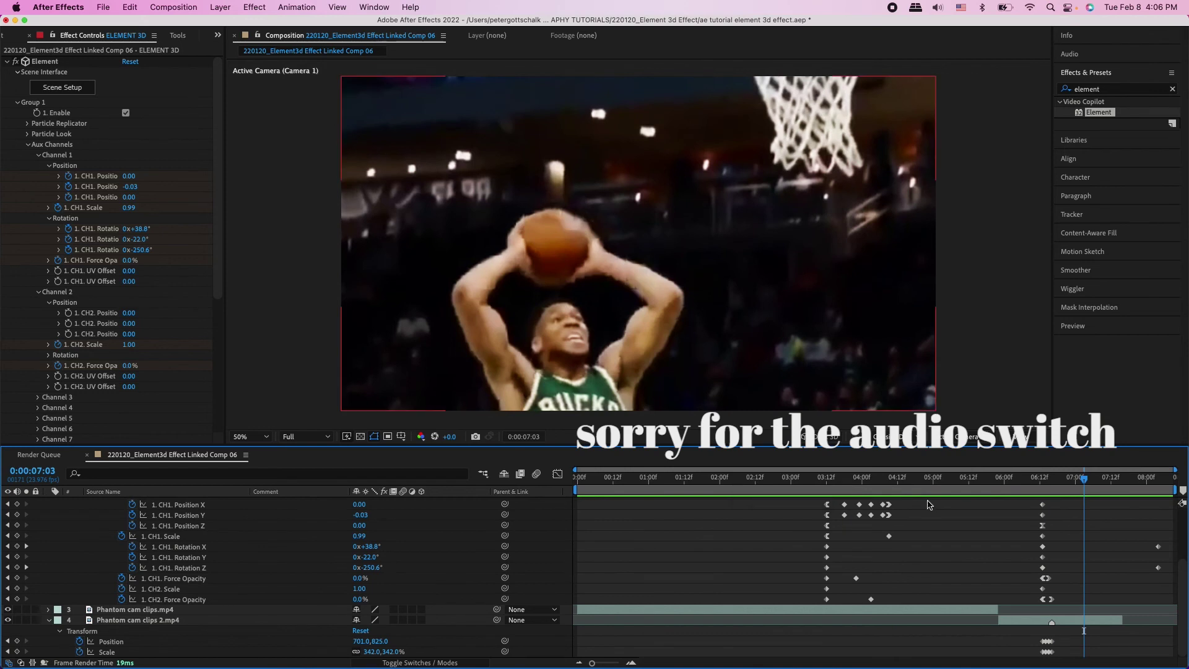
{"action": "left_click_drag", "start_coordinate": [1084, 480], "coordinate": [1097, 482]}
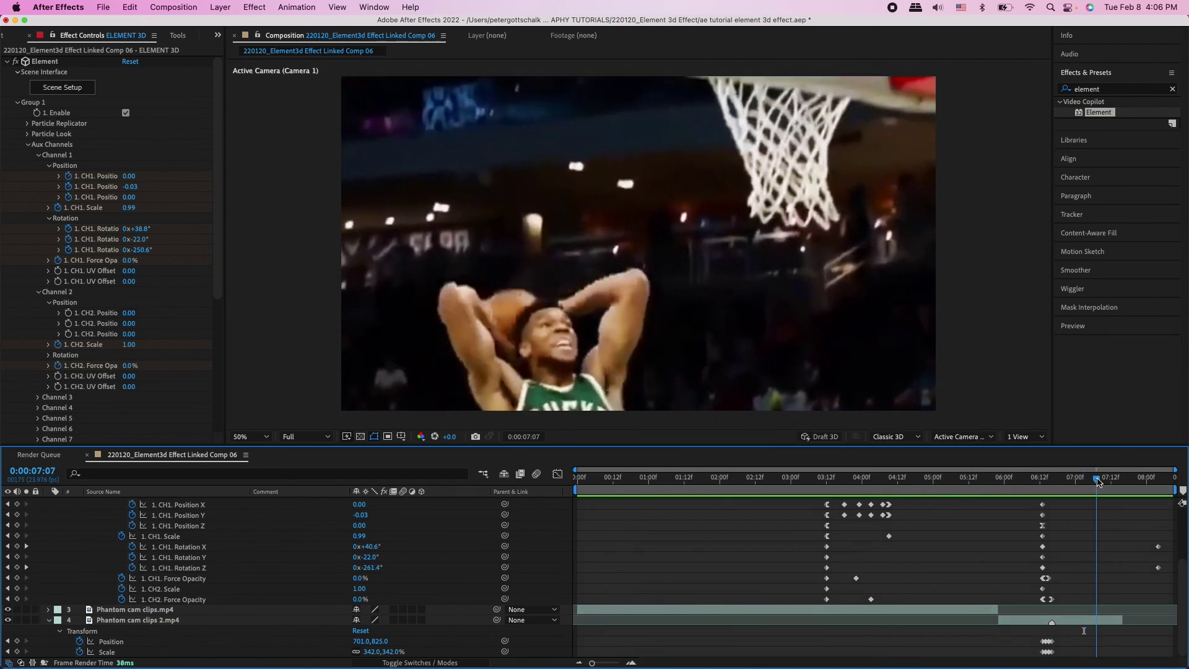
{"action": "left_click", "coordinate": [1077, 623]}
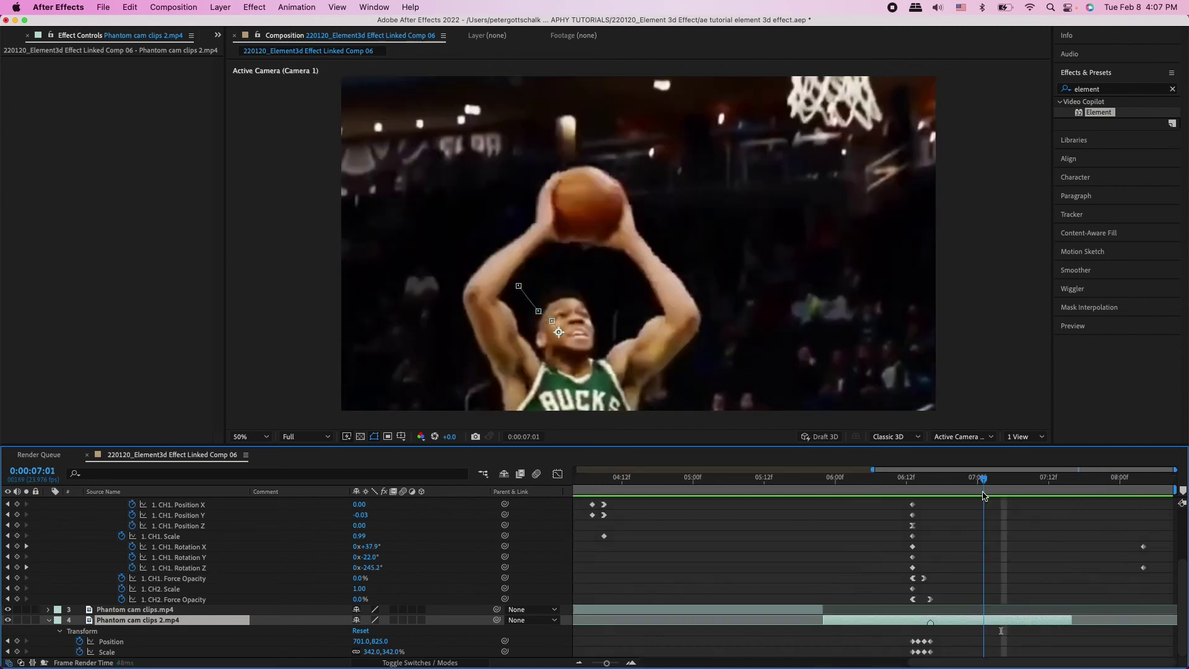
{"action": "mouse_move", "coordinate": [985, 495]}
{"action": "left_mouse_down"}
{"action": "mouse_move", "coordinate": [930, 524]}
{"action": "mouse_move", "coordinate": [984, 505]}
{"action": "left_mouse_up"}
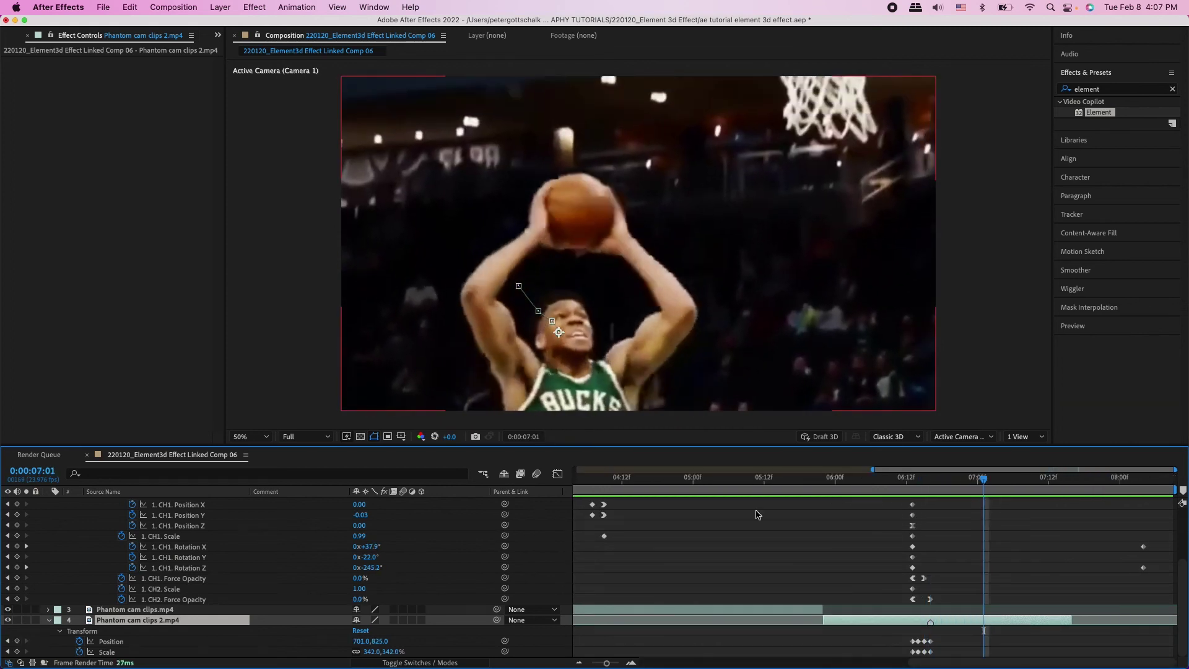
{"action": "left_click", "coordinate": [370, 652]}
{"action": "type", "text": "1"}
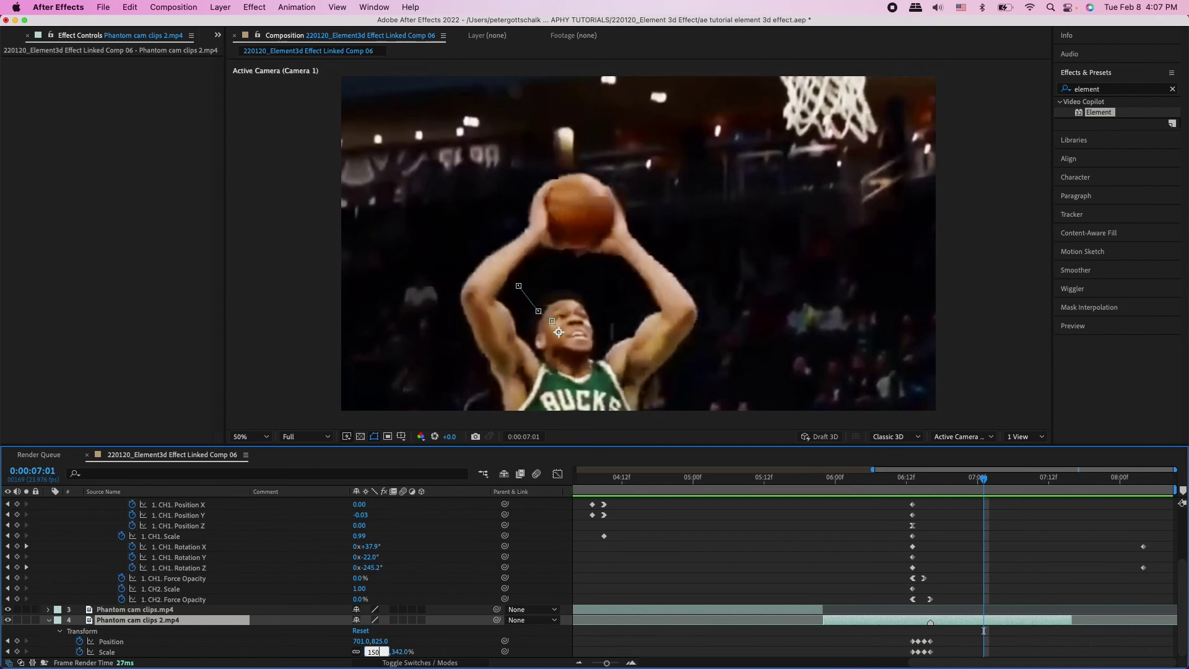
{"action": "type", "text": "50"}
{"action": "key", "text": "Return"}
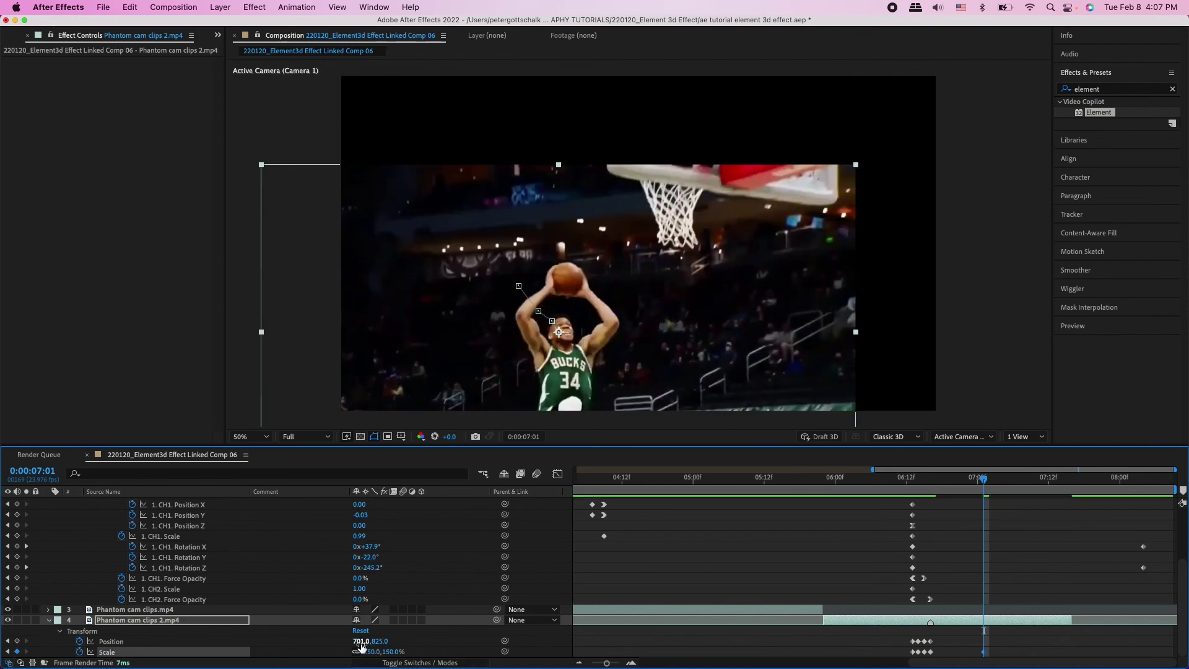
Step: Reset the Position of Phantom cam clips 2.mp4 at 0:00:07:01 and play back the zoom-out
{"action": "right_click", "coordinate": [361, 643]}
{"action": "left_click", "coordinate": [379, 587]}
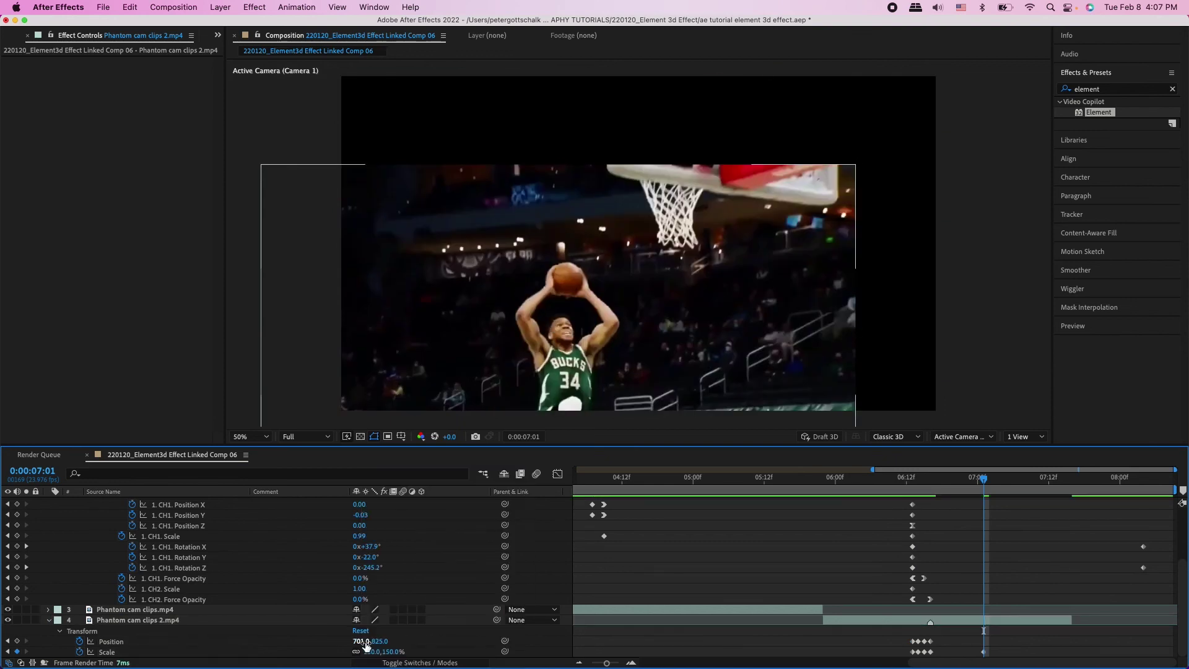
{"action": "right_click", "coordinate": [364, 646]}
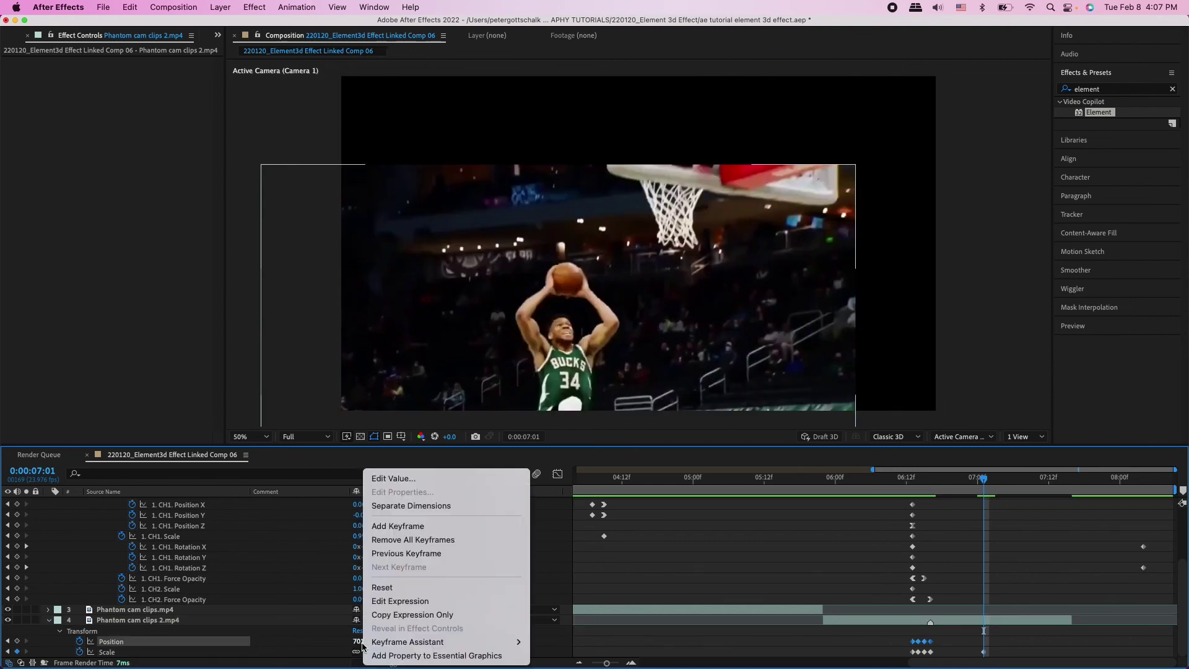
{"action": "left_click", "coordinate": [384, 593]}
{"action": "left_click_drag", "start_coordinate": [987, 481], "coordinate": [894, 518]}
{"action": "key", "text": "space"}
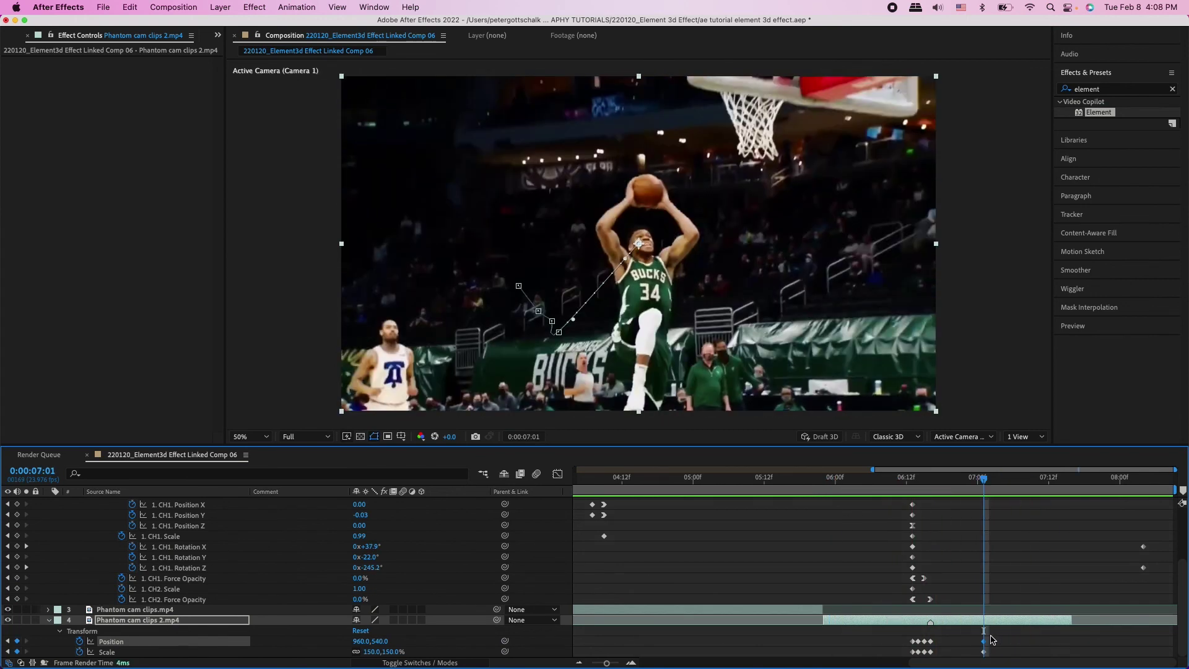
Step: Apply Easy Ease In to the Position and Scale keyframes of Phantom cam clips 2.mp4 at 0:00:07:01 and review the move
{"action": "left_click_drag", "start_coordinate": [991, 636], "coordinate": [982, 651]}
{"action": "right_click", "coordinate": [985, 645]}
{"action": "mouse_move", "coordinate": [1053, 655]}
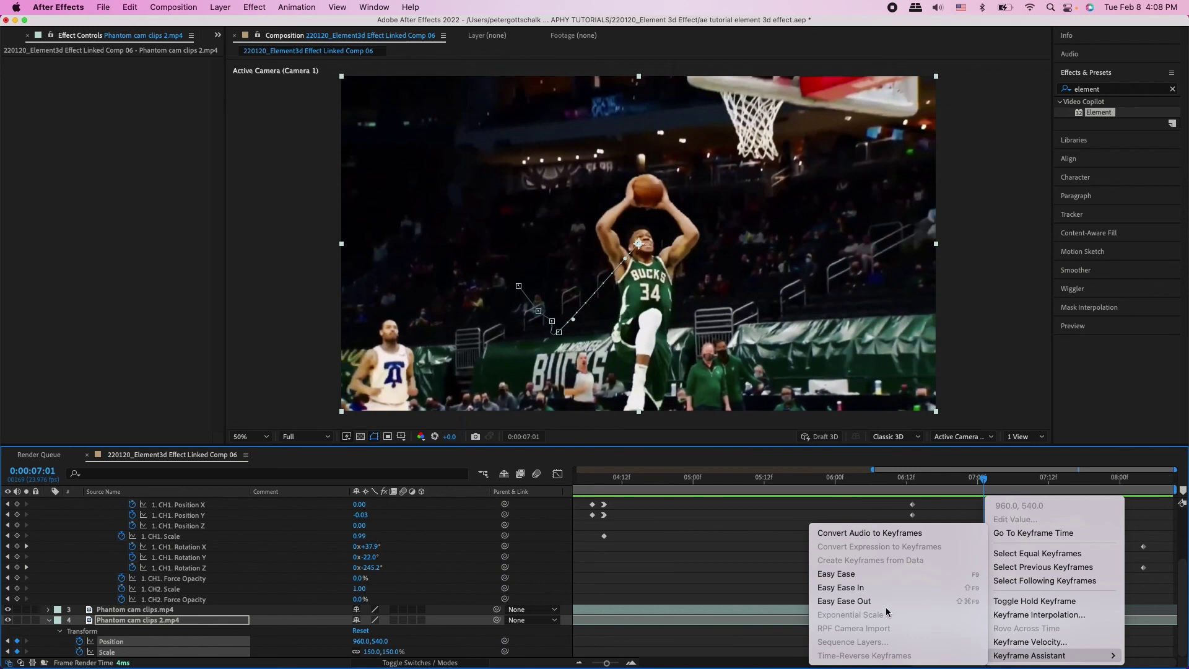
{"action": "left_click", "coordinate": [883, 588]}
{"action": "left_click_drag", "start_coordinate": [984, 486], "coordinate": [934, 491]}
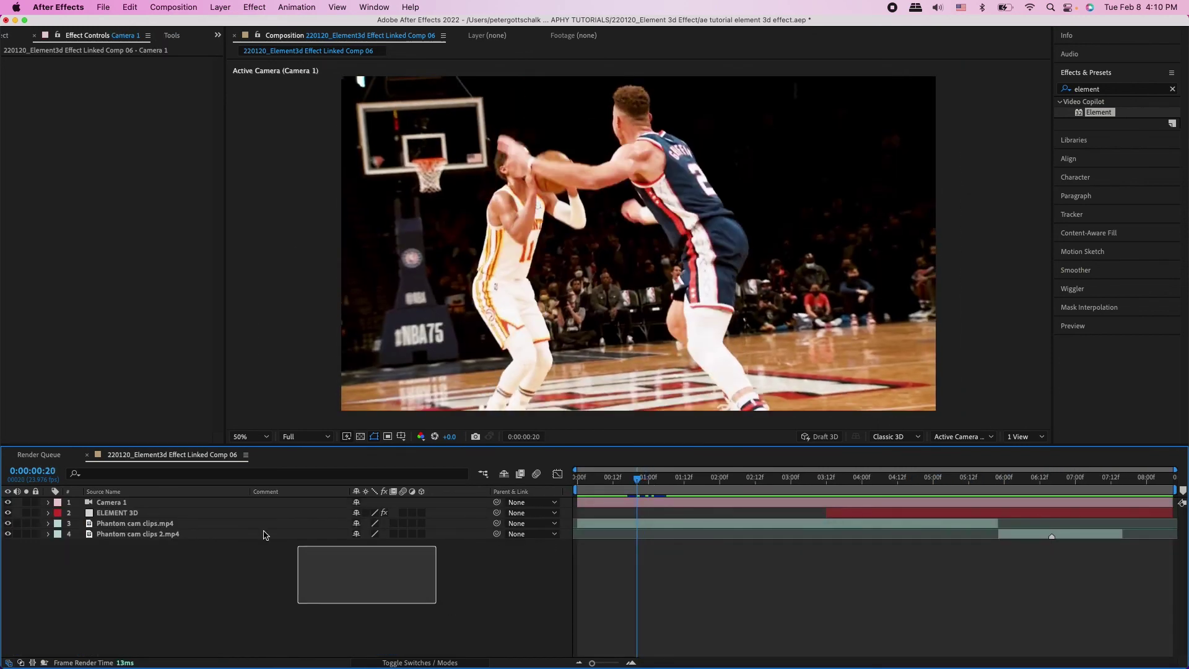
Step: Enable motion blur for the composition, the ELEMENT 3D layer and both Phantom cam clips, and preview from 0:00:04:10
{"action": "left_click_drag", "start_coordinate": [263, 534], "coordinate": [248, 504]}
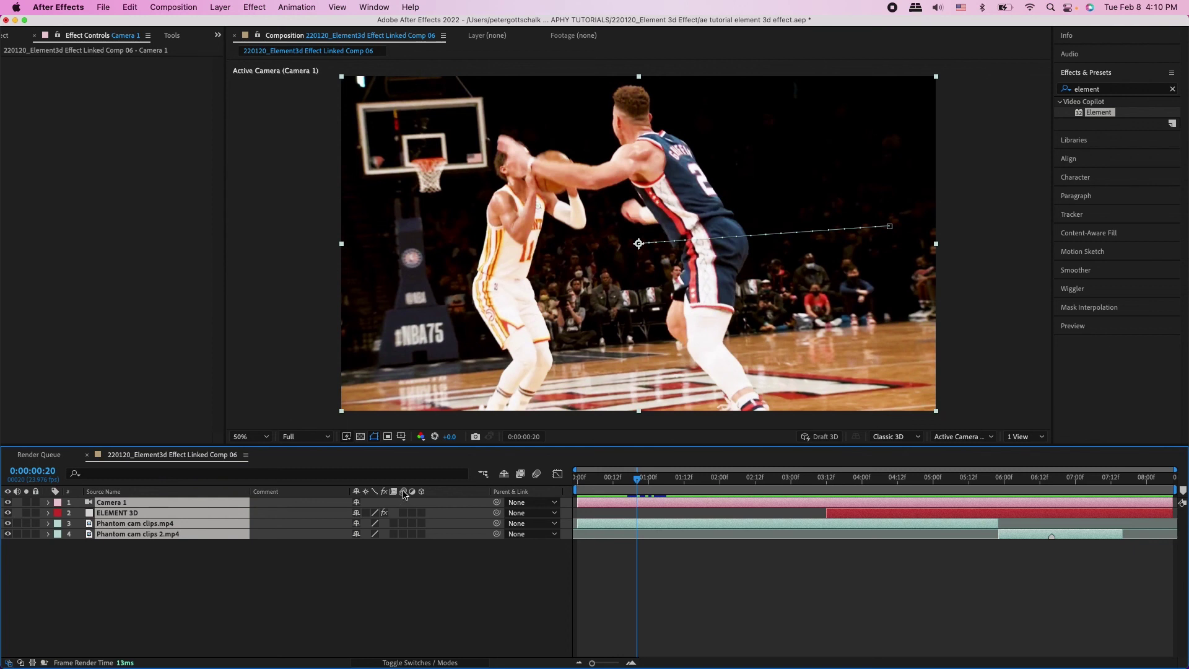
{"action": "left_click", "coordinate": [403, 513]}
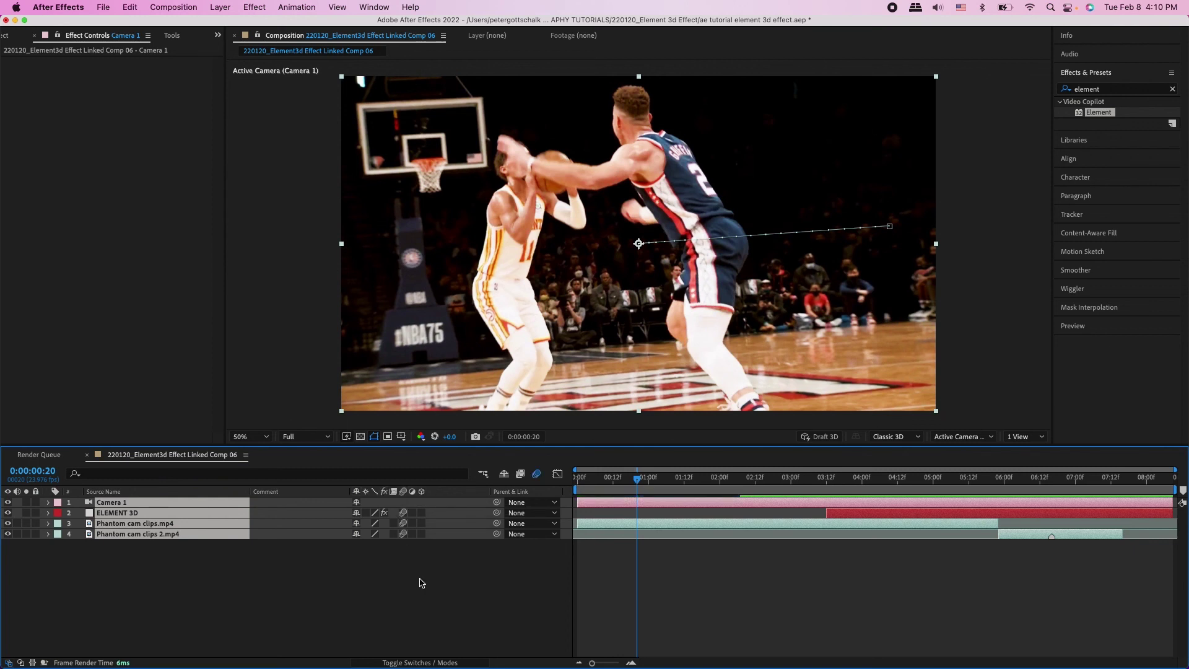
{"action": "left_click", "coordinate": [413, 663]}
{"action": "left_click", "coordinate": [413, 663]}
{"action": "left_click_drag", "start_coordinate": [637, 478], "coordinate": [890, 491]}
{"action": "key", "text": "space"}
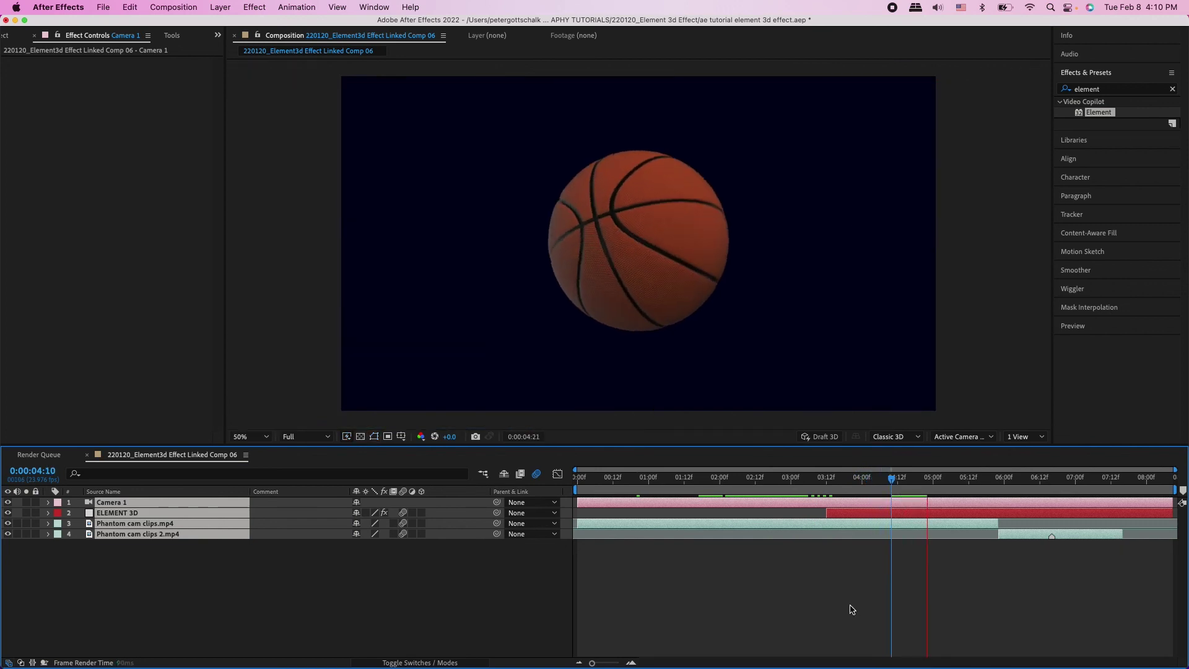